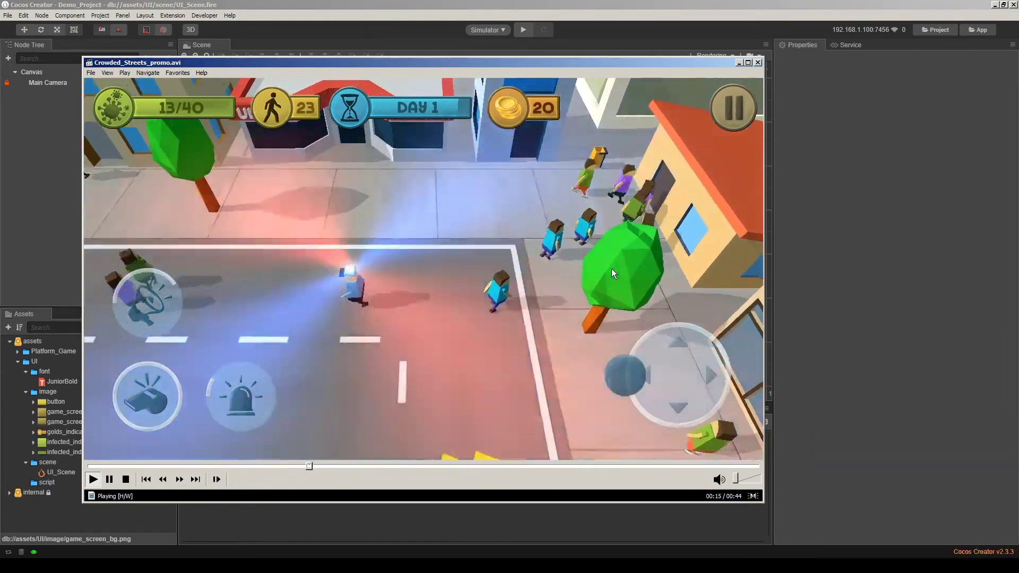
Close the Crowded_Streets promo video and focus the empty UI_Scene editor
{"action": "left_click", "coordinate": [759, 63]}
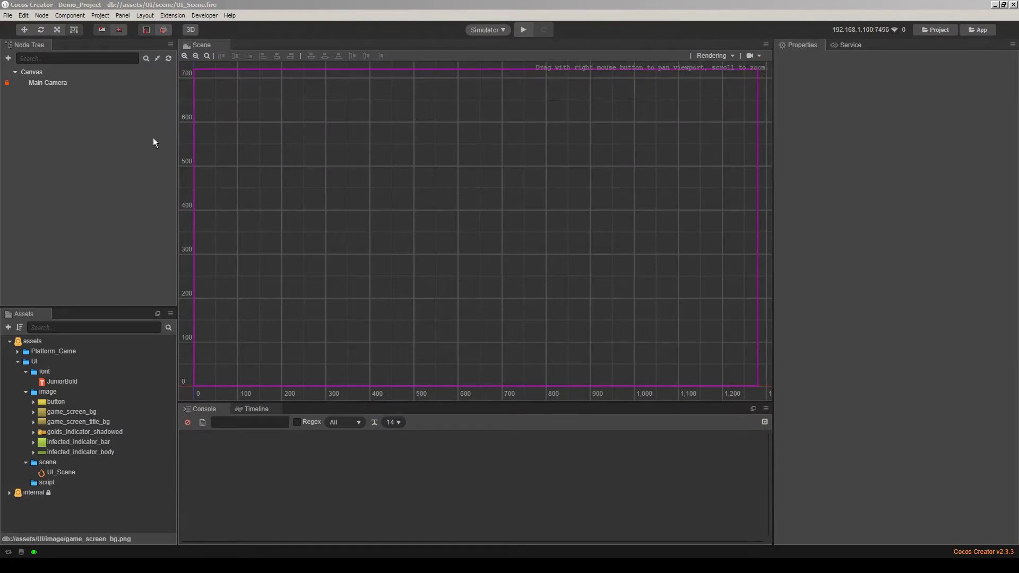
{"action": "left_click", "coordinate": [86, 177]}
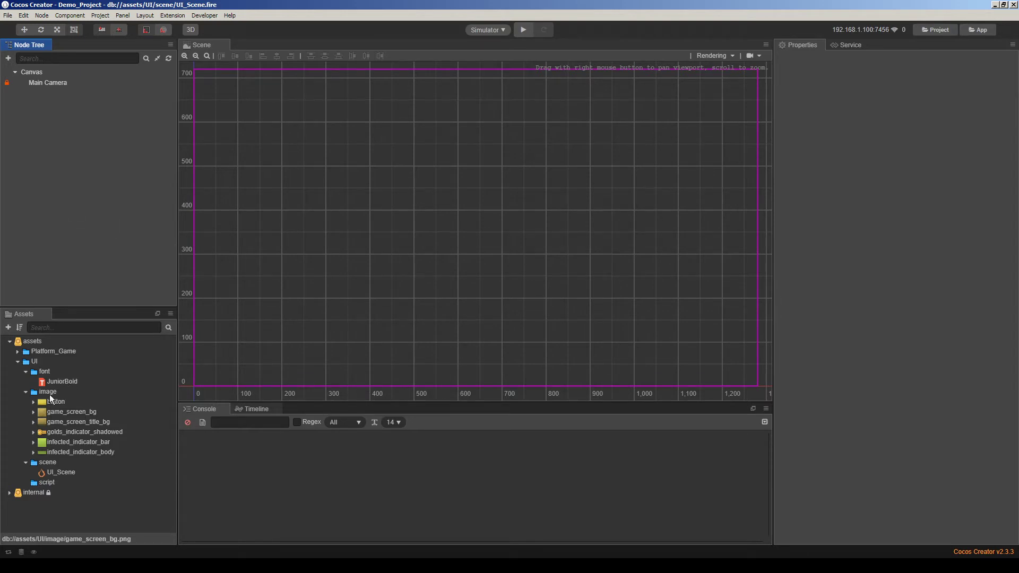
Drag game_screen_bg into the scene and parent it under Canvas
{"action": "left_click_drag", "start_coordinate": [76, 410], "coordinate": [486, 234]}
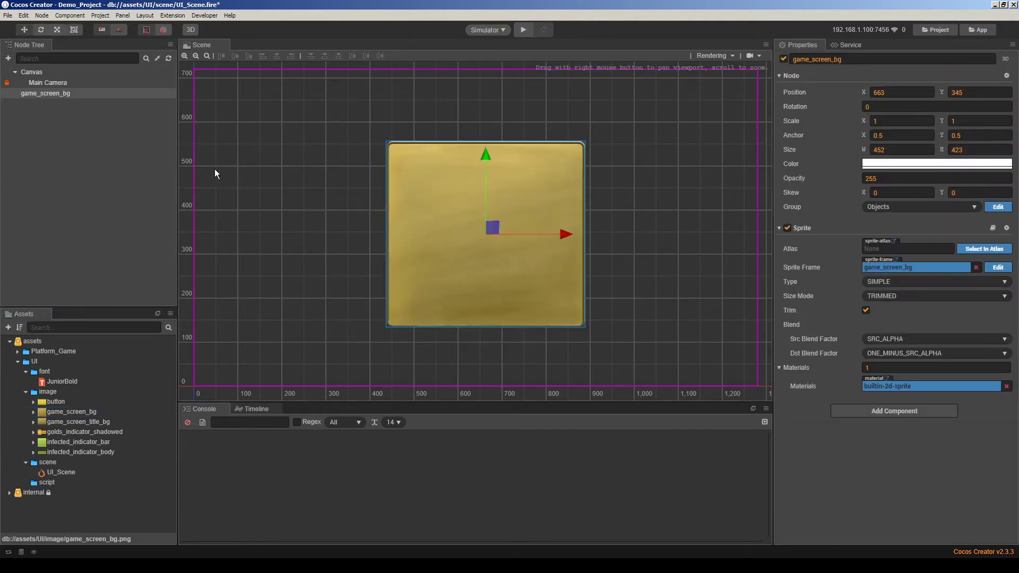
{"action": "left_click_drag", "start_coordinate": [57, 91], "coordinate": [60, 86]}
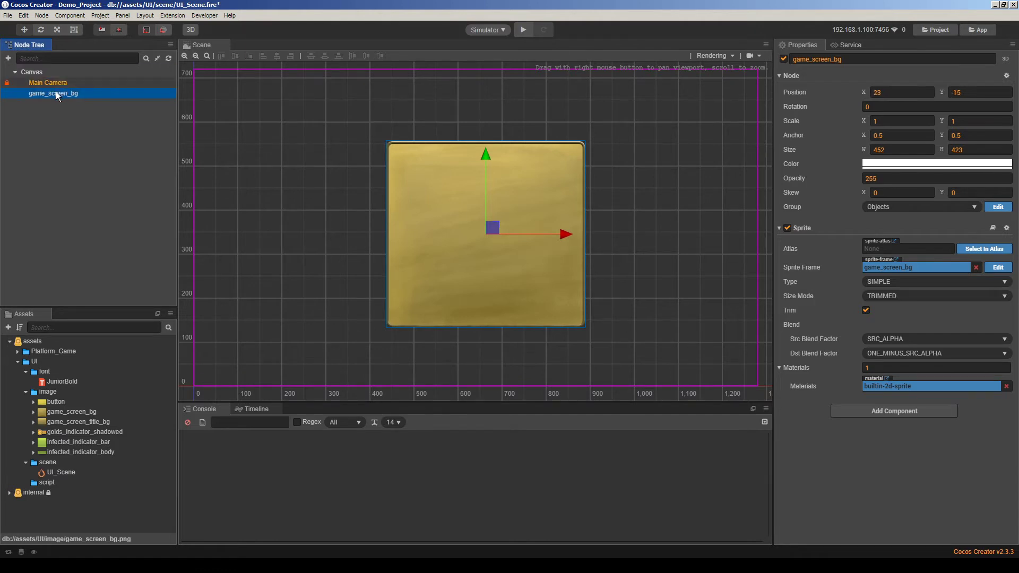
{"action": "left_click", "coordinate": [74, 94]}
Set game_screen_bg's position to 0, 0 and reselect the sprite
{"action": "left_click", "coordinate": [906, 90]}
{"action": "type", "text": "0"}
{"action": "key", "text": "Tab"}
{"action": "type", "text": "0"}
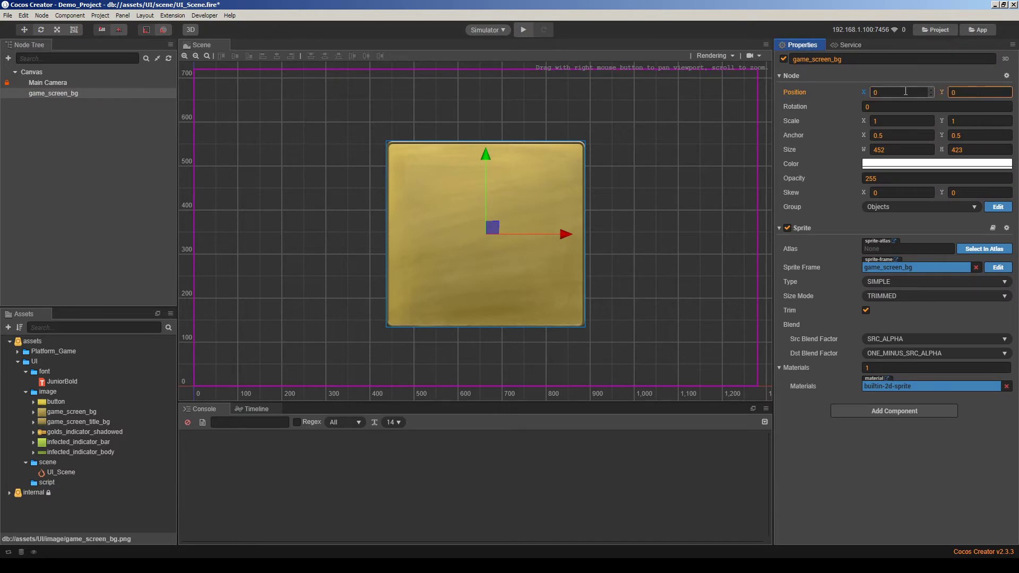
{"action": "scroll", "coordinate": [604, 205], "scroll_direction": "down", "scroll_amount": 5}
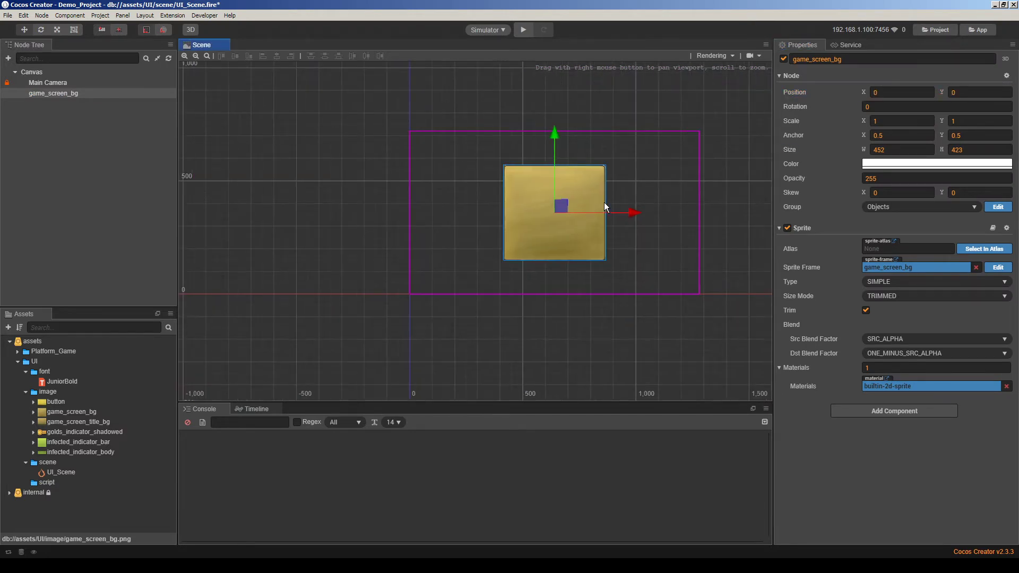
{"action": "left_click", "coordinate": [605, 203]}
{"action": "scroll", "coordinate": [561, 213], "scroll_direction": "up", "scroll_amount": 5}
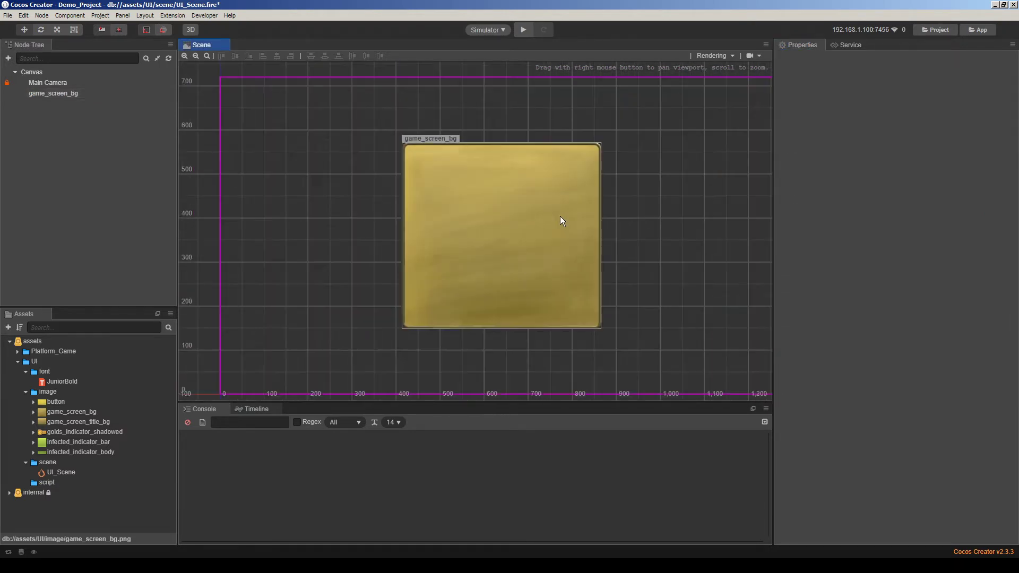
{"action": "scroll", "coordinate": [560, 217], "scroll_direction": "up", "scroll_amount": 2}
{"action": "scroll", "coordinate": [536, 212], "scroll_direction": "down", "scroll_amount": 2}
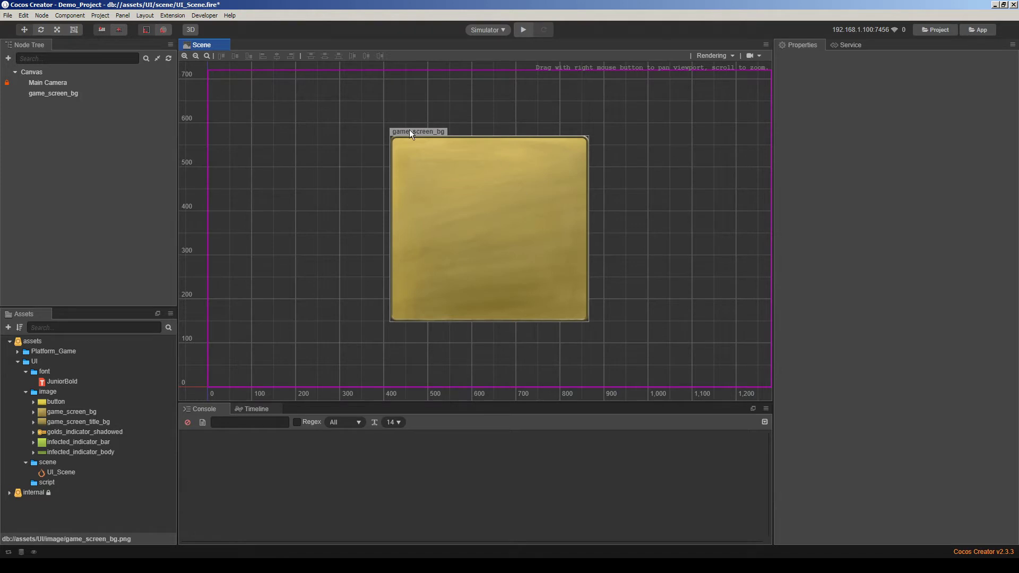
{"action": "left_click", "coordinate": [526, 218]}
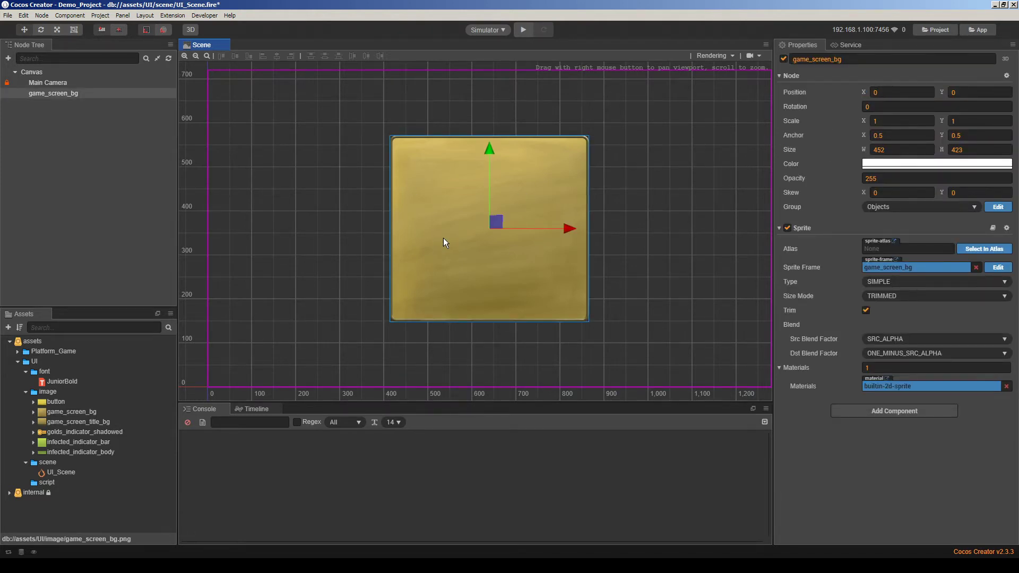
{"action": "left_click", "coordinate": [75, 32]}
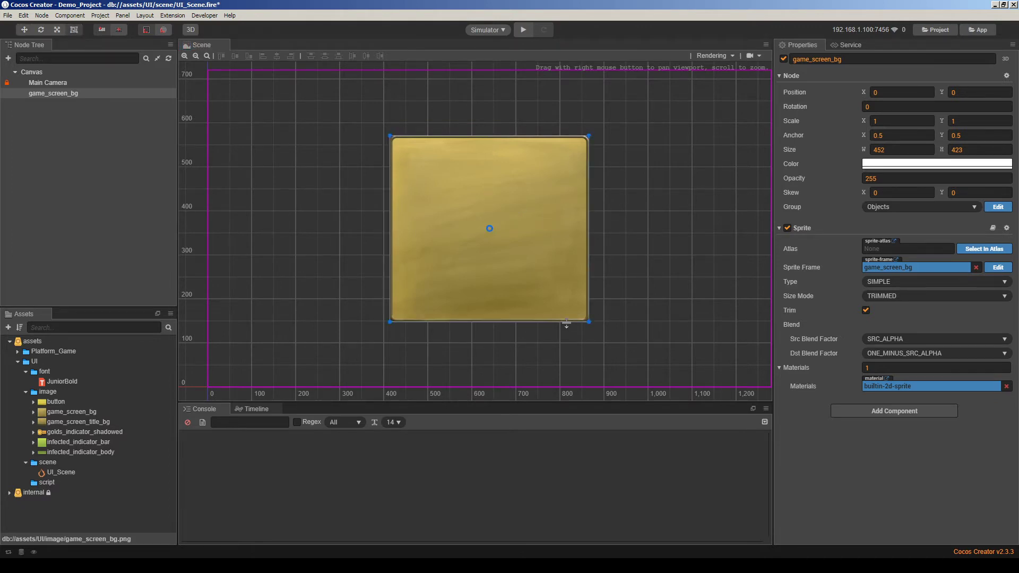
{"action": "left_click_drag", "start_coordinate": [566, 324], "coordinate": [566, 276]}
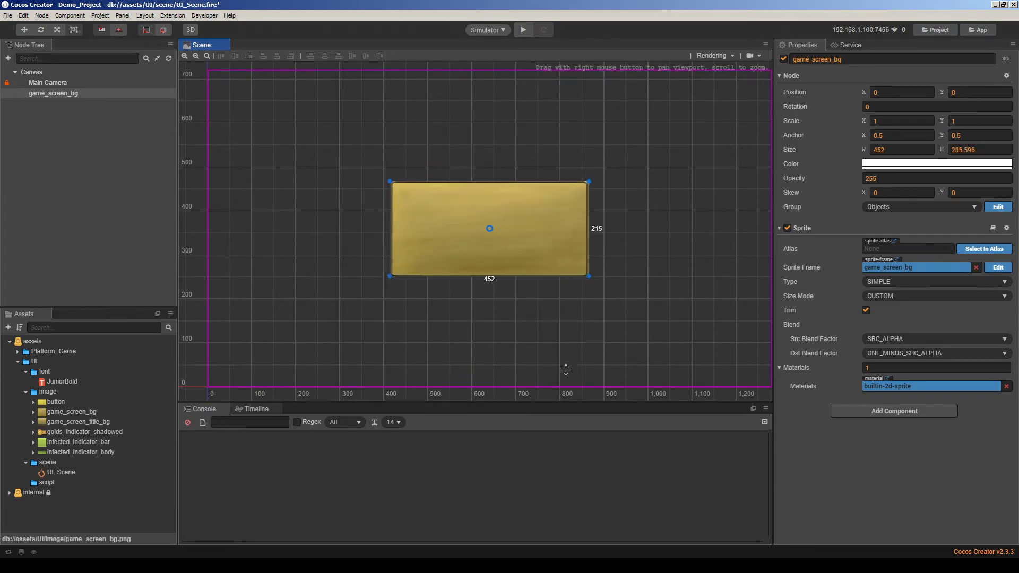
{"action": "left_click_drag", "start_coordinate": [566, 369], "coordinate": [565, 374]}
{"action": "left_click", "coordinate": [596, 116]}
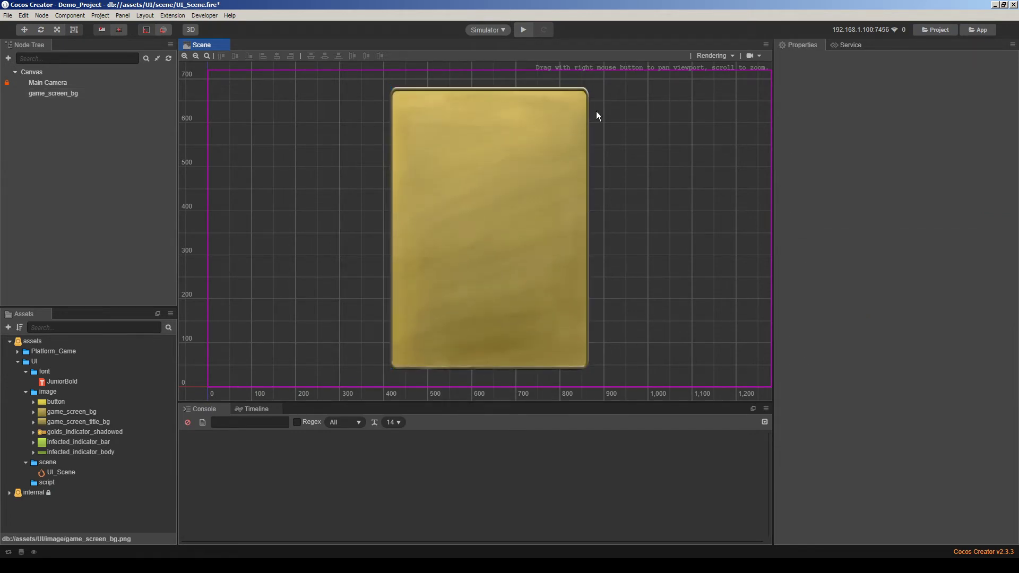
{"action": "left_click", "coordinate": [581, 108]}
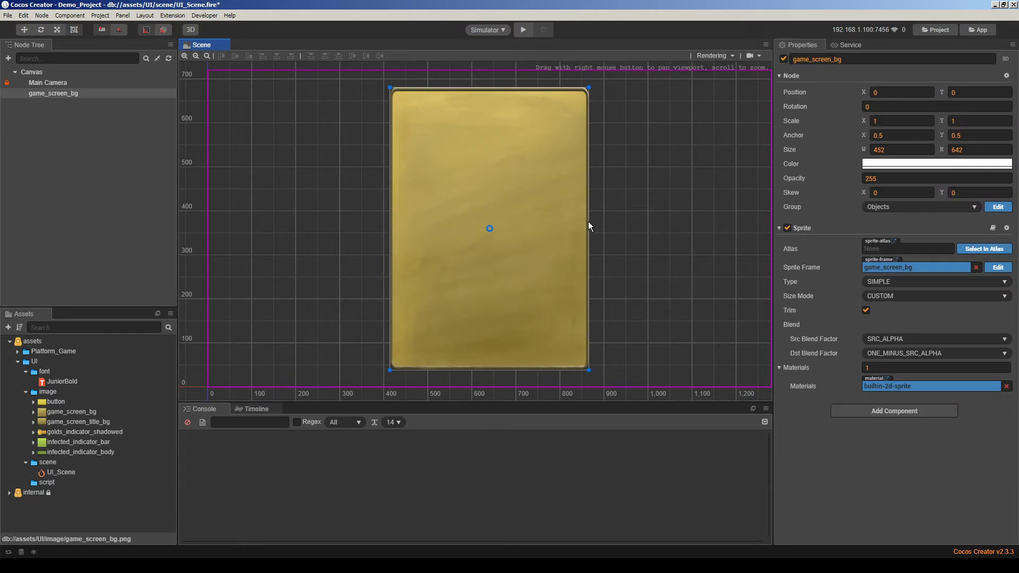
{"action": "left_click_drag", "start_coordinate": [590, 222], "coordinate": [558, 223]}
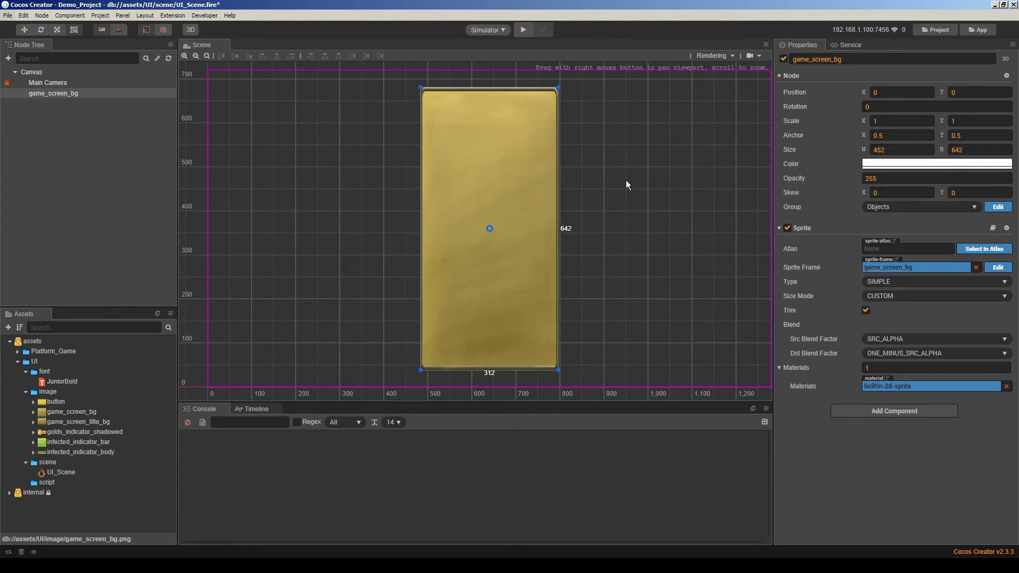
{"action": "left_click", "coordinate": [587, 126]}
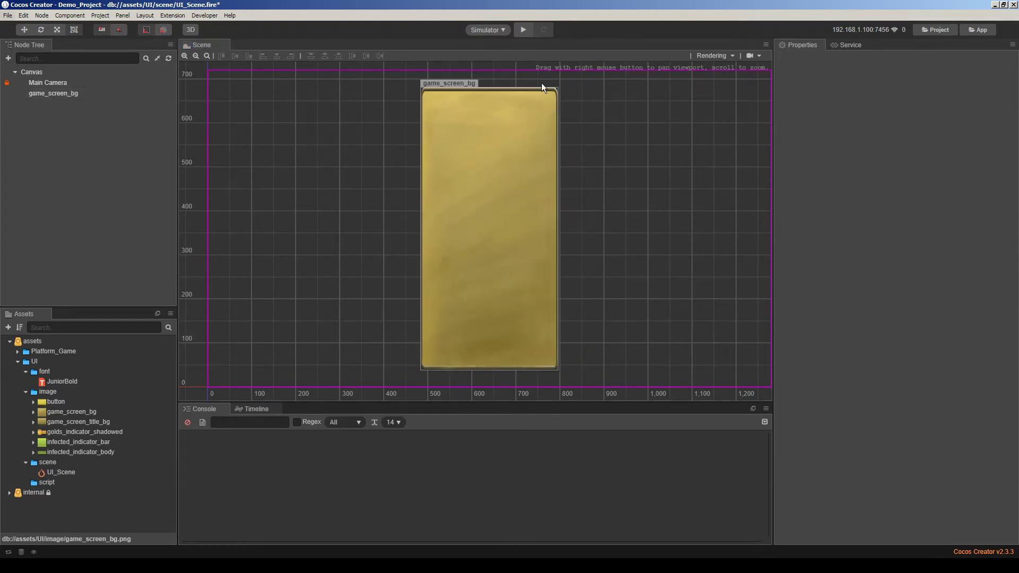
{"action": "key", "text": "ctrl+z"}
{"action": "key", "text": "ctrl+z"}
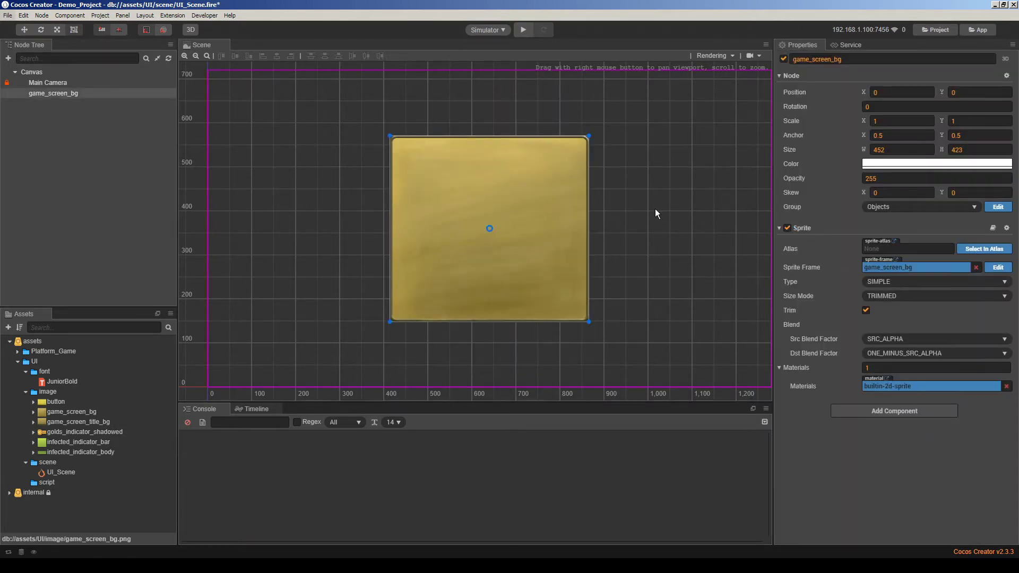
{"action": "left_click", "coordinate": [23, 30]}
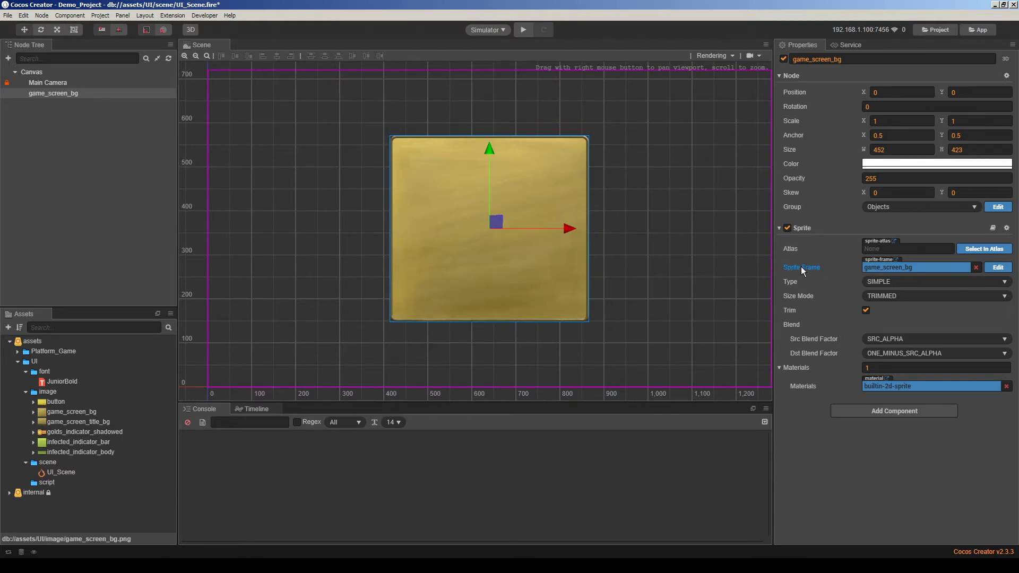
In the Sprite Editor, set game_screen_bg borders to Left 16, Top 17, Right 19, Bottom 19
{"action": "left_click", "coordinate": [998, 268]}
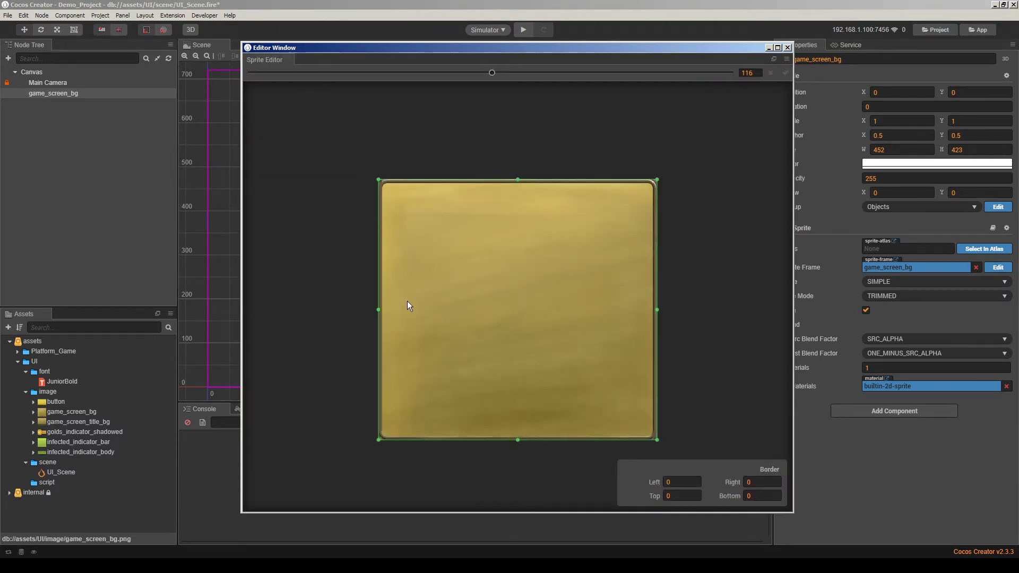
{"action": "left_click_drag", "start_coordinate": [377, 311], "coordinate": [387, 314]}
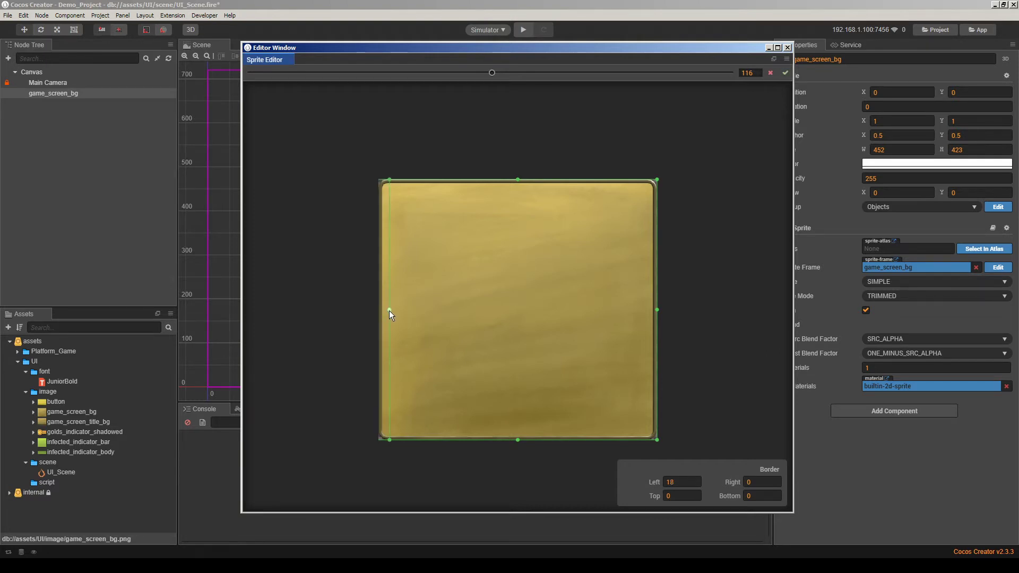
{"action": "left_click_drag", "start_coordinate": [389, 311], "coordinate": [387, 312]}
{"action": "left_click_drag", "start_coordinate": [517, 180], "coordinate": [511, 190]}
{"action": "left_click_drag", "start_coordinate": [656, 311], "coordinate": [644, 310]}
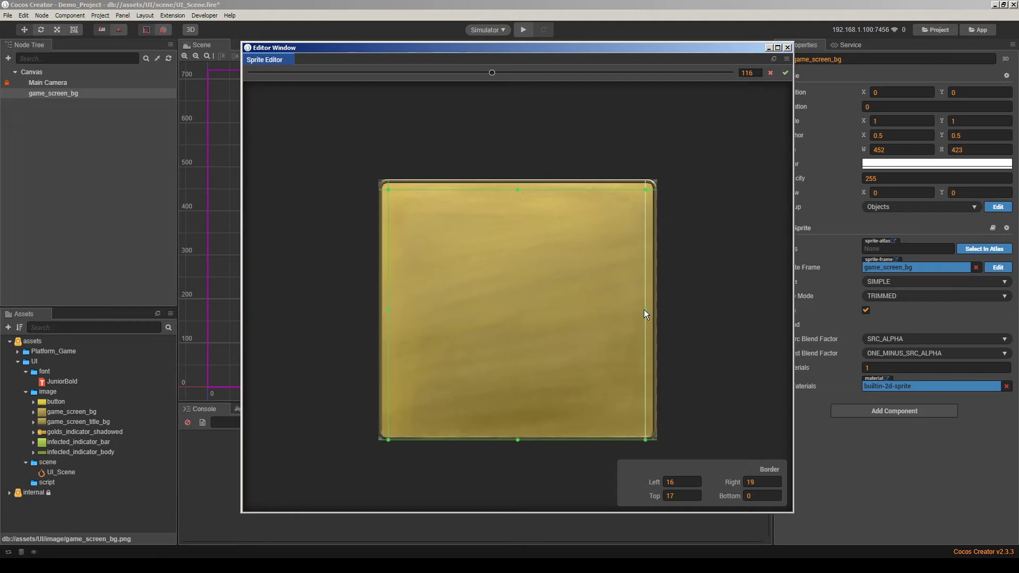
{"action": "left_click_drag", "start_coordinate": [518, 440], "coordinate": [518, 430]}
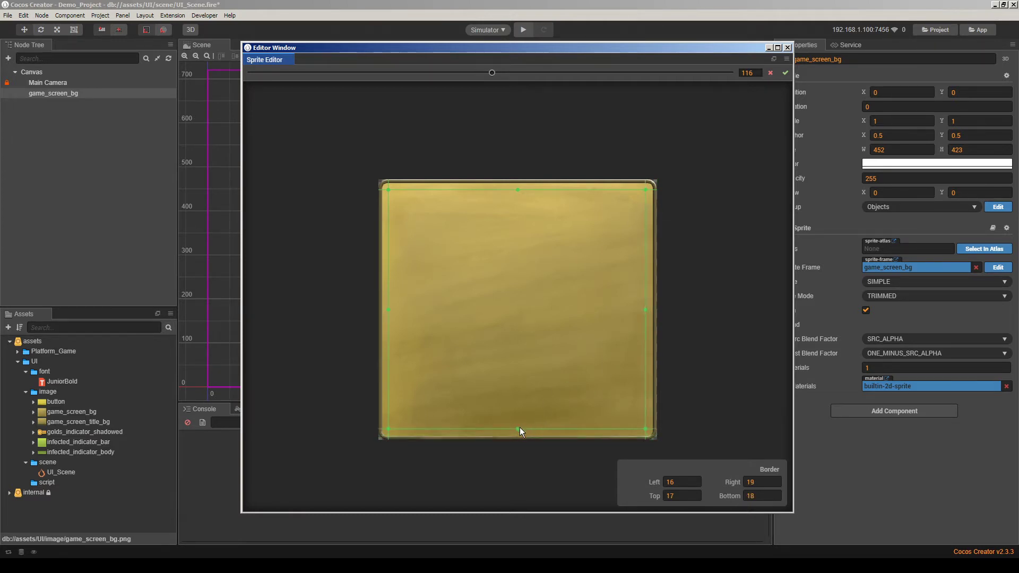
{"action": "left_click_drag", "start_coordinate": [519, 428], "coordinate": [518, 427]}
Close the Sprite Editor and set game_screen_bg's sprite type to SLICED
{"action": "left_click", "coordinate": [787, 48]}
{"action": "left_click", "coordinate": [63, 138]}
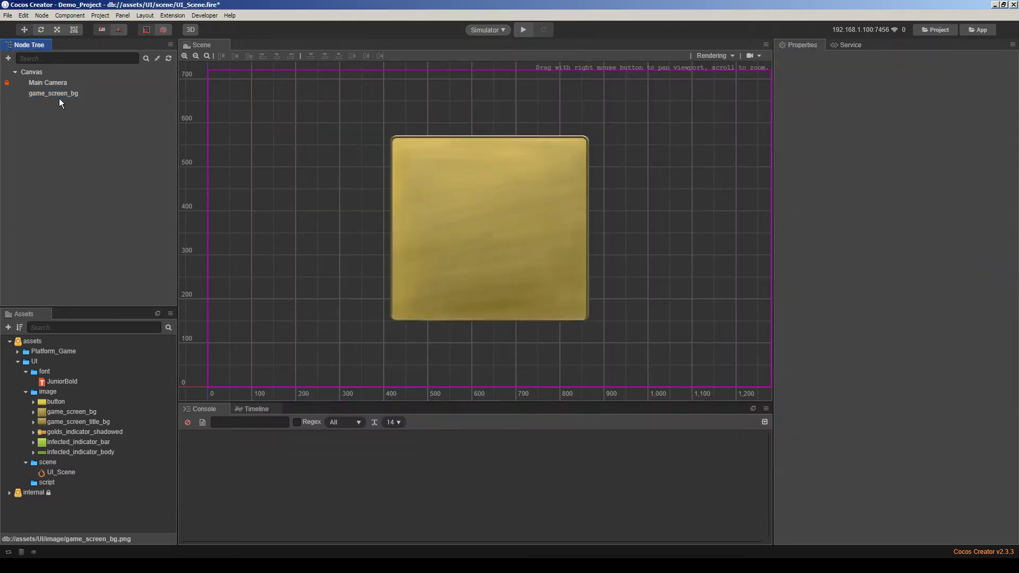
{"action": "left_click", "coordinate": [59, 93]}
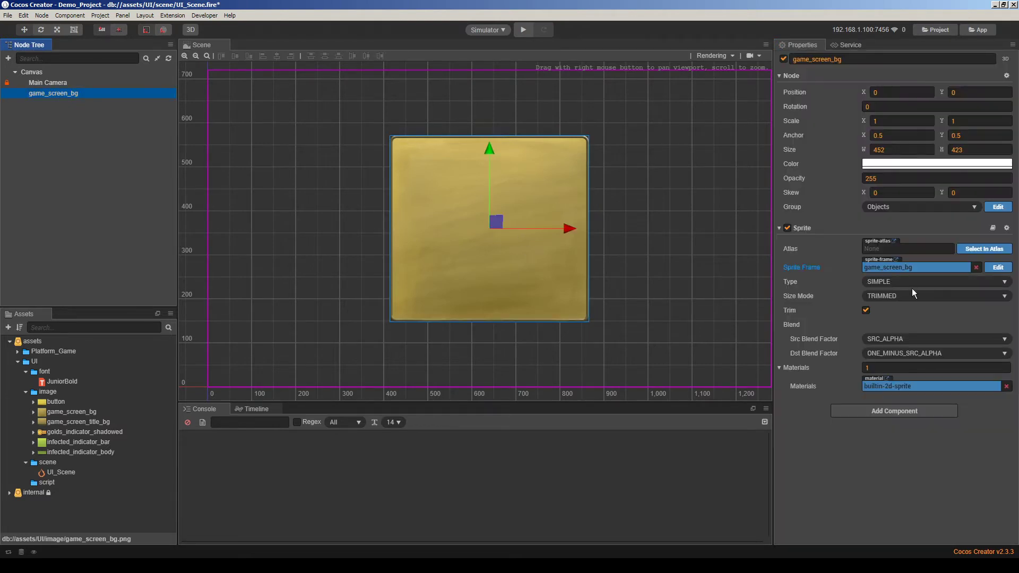
{"action": "left_click", "coordinate": [889, 282]}
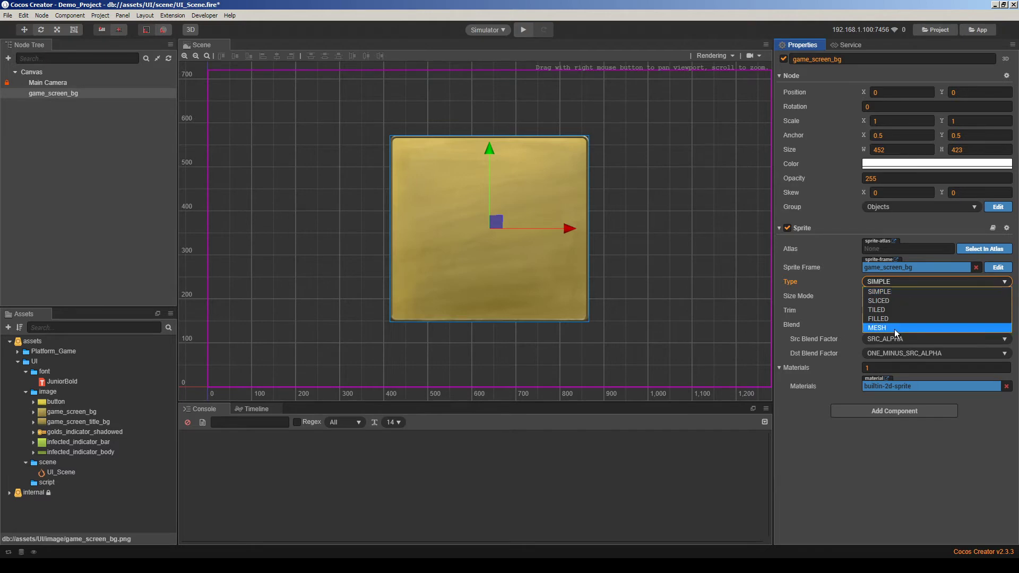
{"action": "left_click", "coordinate": [886, 301]}
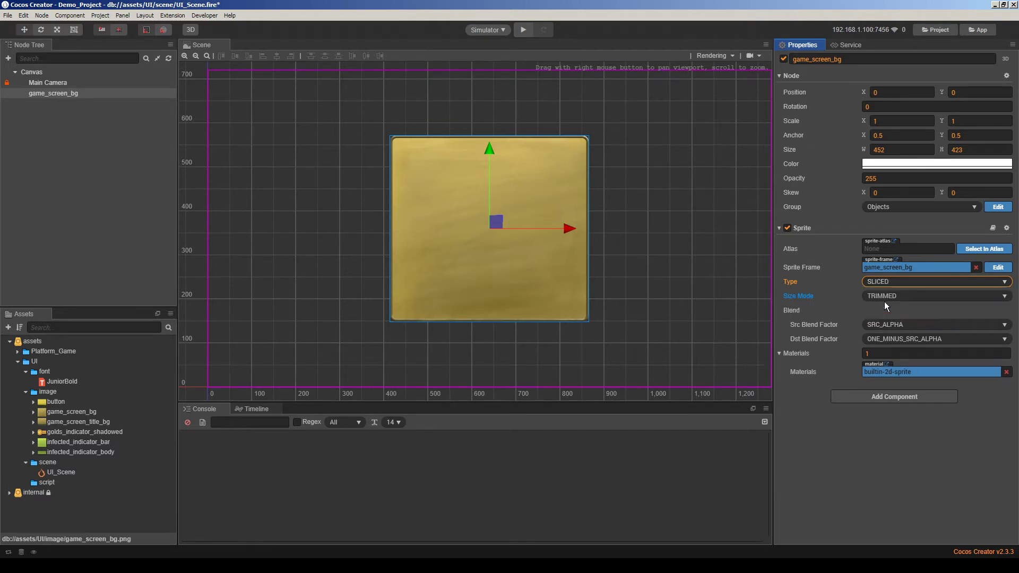
Resize the sliced panel to about 529 × 474, then select the game_screen_title_bg image
{"action": "left_click", "coordinate": [74, 29]}
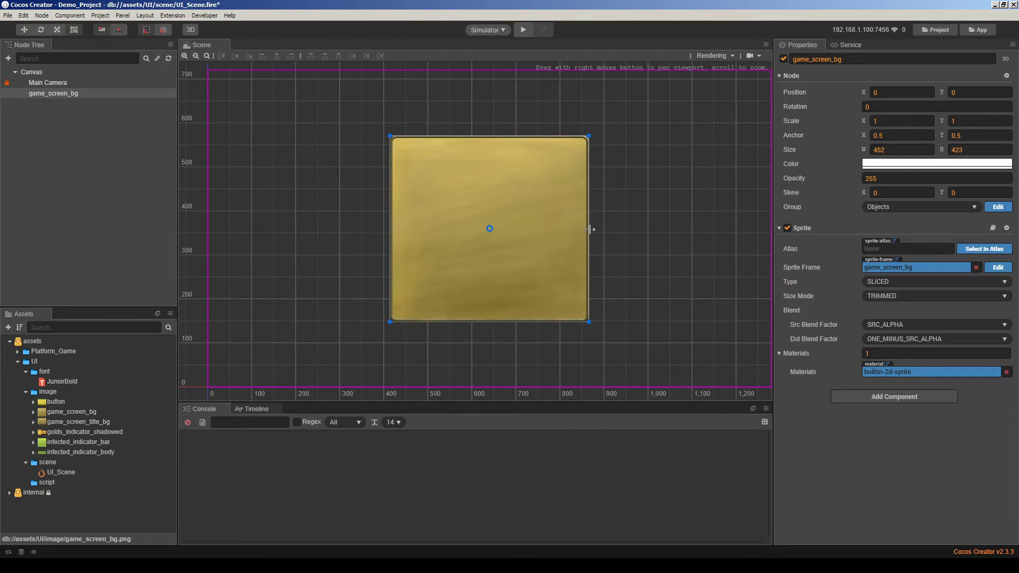
{"action": "left_click_drag", "start_coordinate": [589, 229], "coordinate": [637, 229]}
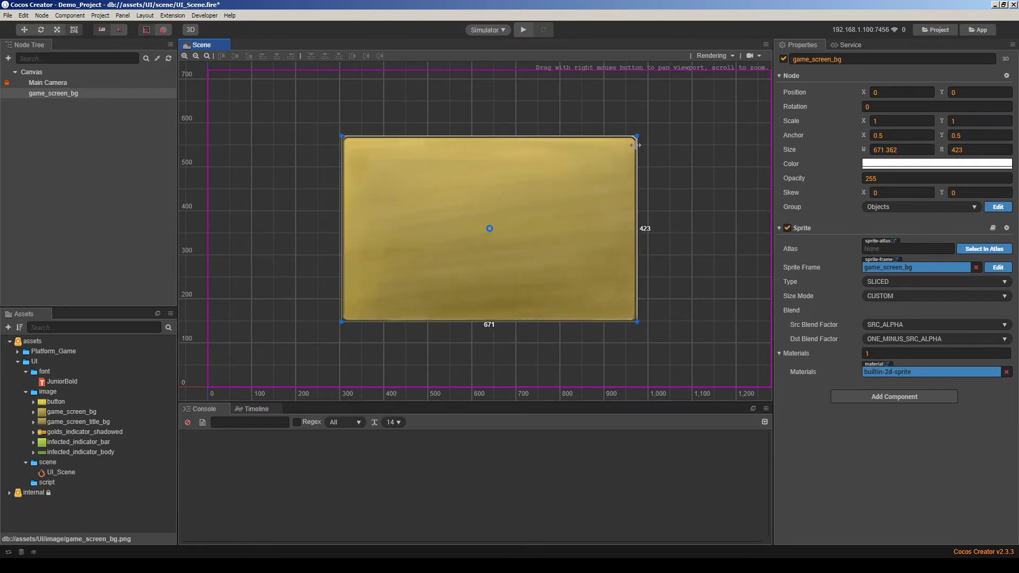
{"action": "mouse_move", "coordinate": [603, 322]}
{"action": "left_mouse_down"}
{"action": "mouse_move", "coordinate": [603, 289]}
{"action": "mouse_move", "coordinate": [601, 334]}
{"action": "left_mouse_up"}
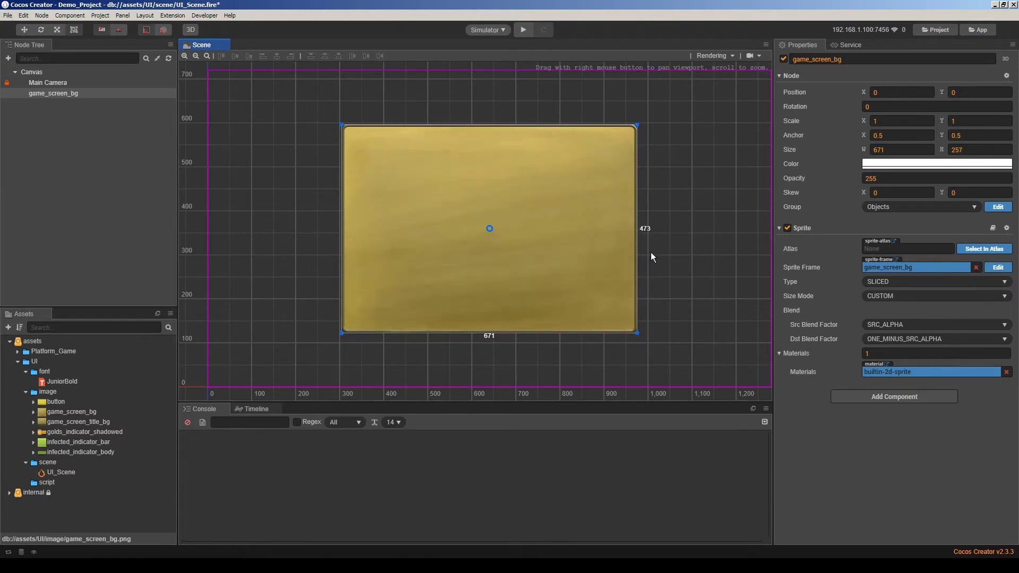
{"action": "left_click_drag", "start_coordinate": [637, 255], "coordinate": [606, 255]}
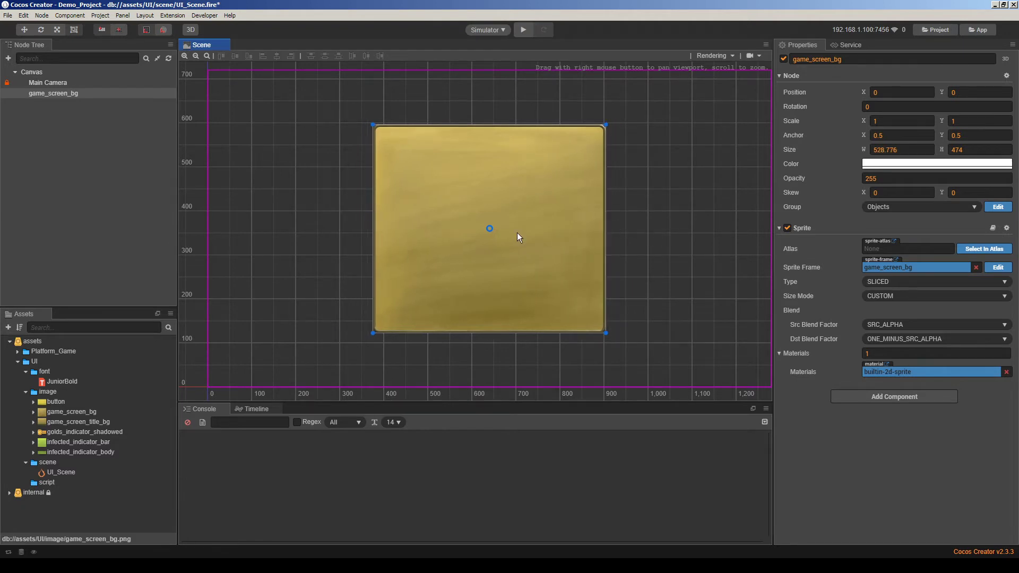
{"action": "left_click", "coordinate": [635, 259]}
{"action": "left_click", "coordinate": [24, 29]}
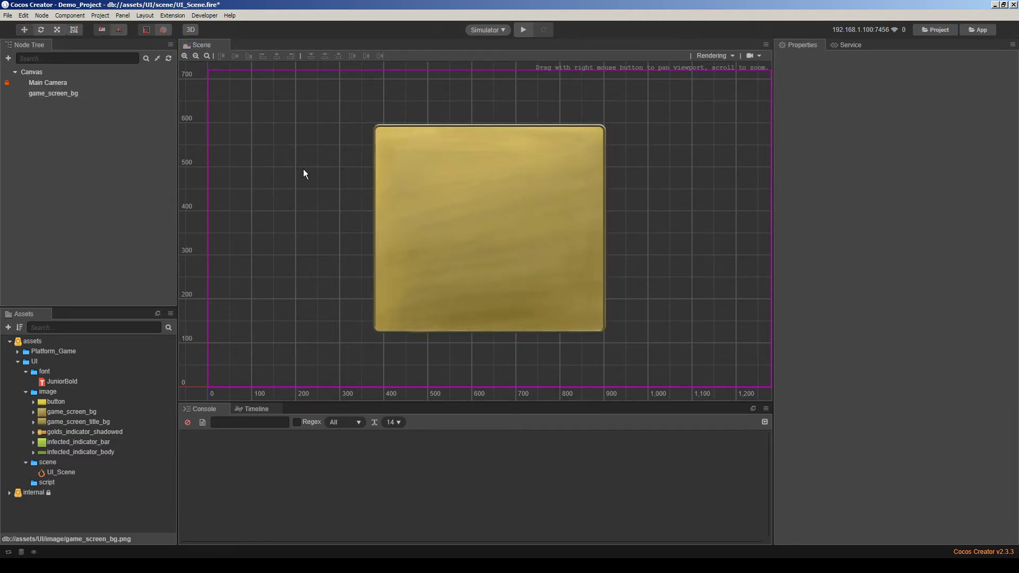
{"action": "left_click", "coordinate": [74, 422]}
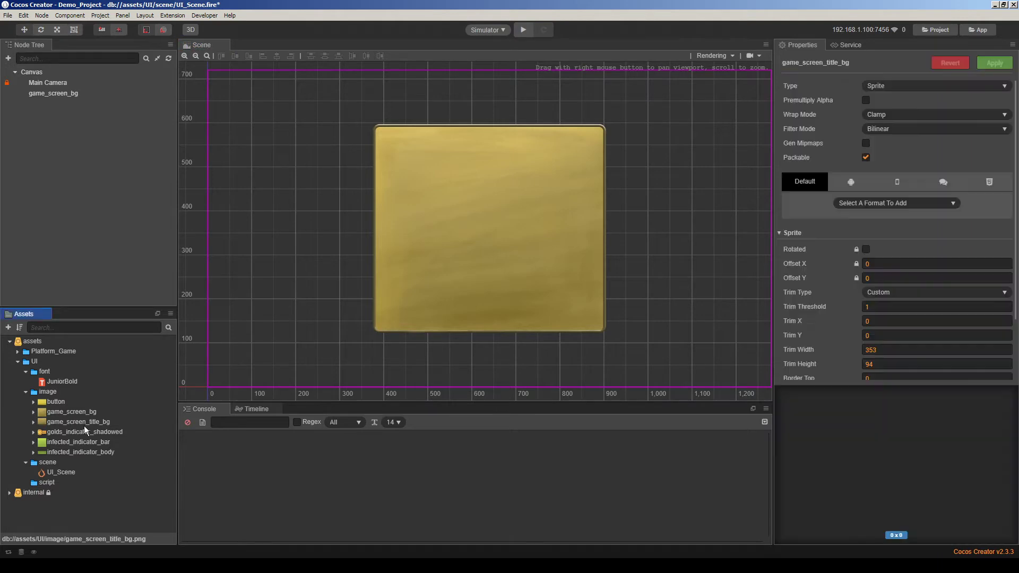
Add game_screen_title_bg under game_screen_bg at the panel's top edge and edit its sprite frame
{"action": "left_click_drag", "start_coordinate": [362, 203], "coordinate": [506, 116]}
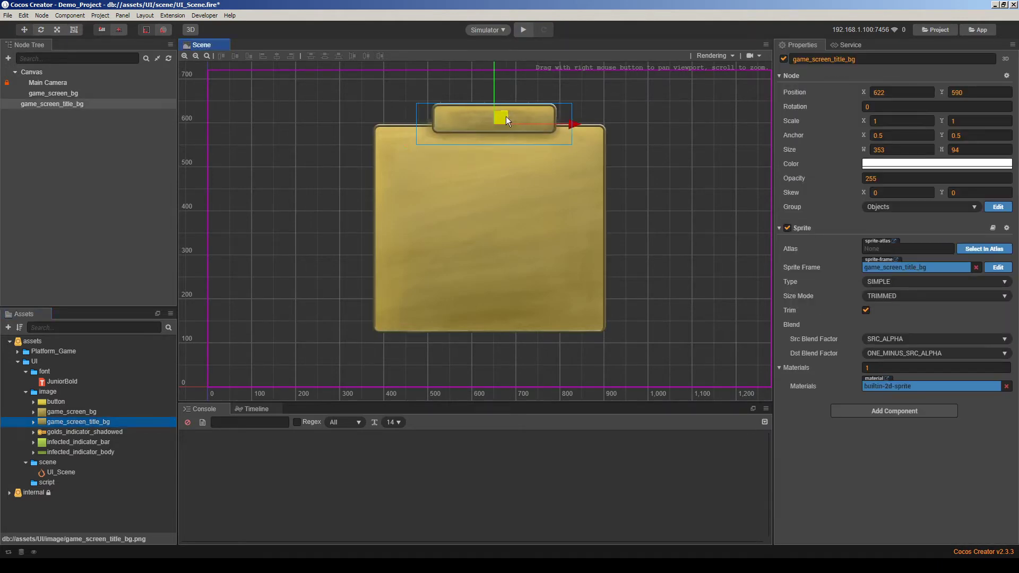
{"action": "left_click_drag", "start_coordinate": [55, 103], "coordinate": [67, 95]}
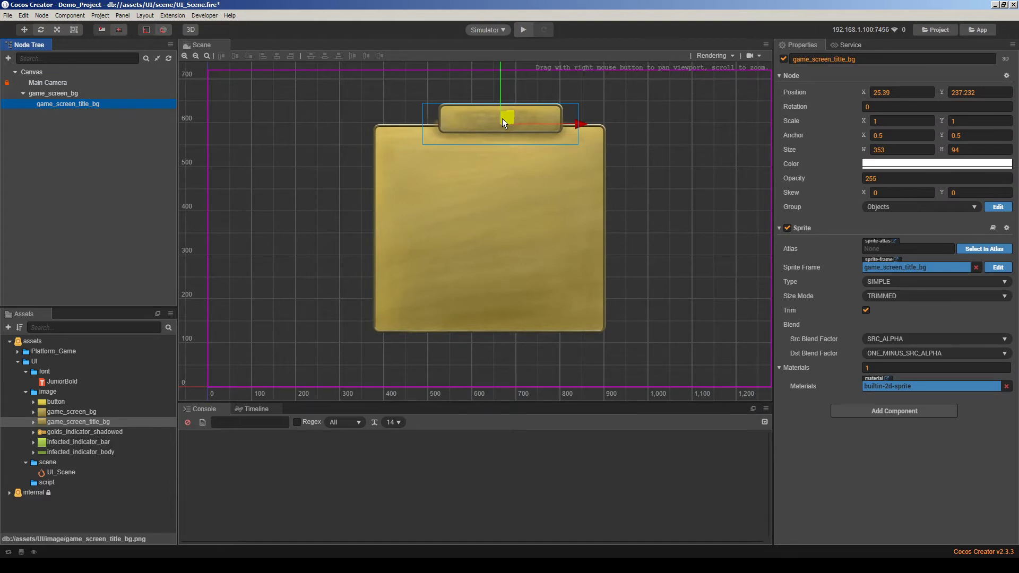
{"action": "left_click_drag", "start_coordinate": [501, 119], "coordinate": [501, 123]}
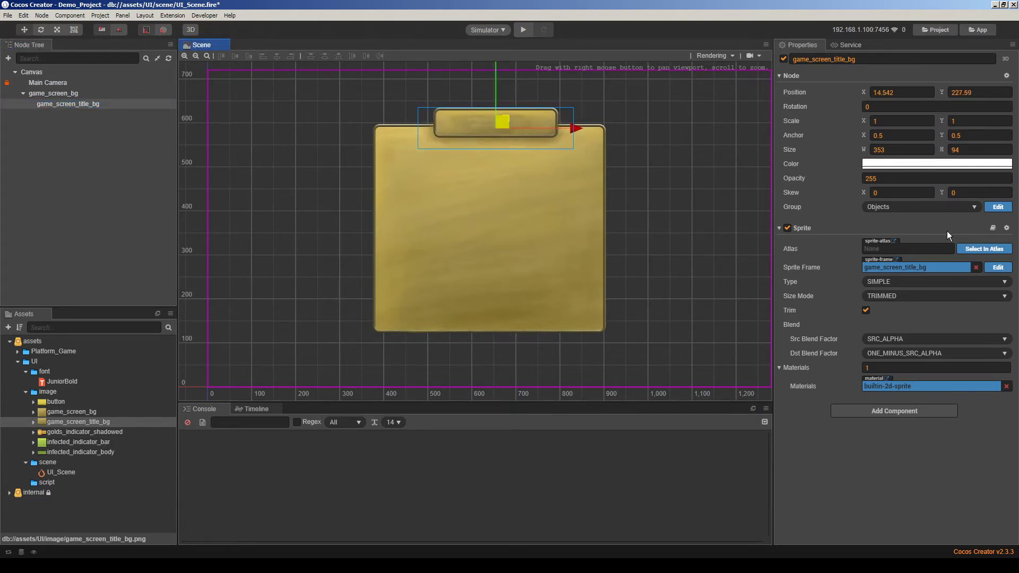
{"action": "left_click", "coordinate": [998, 267]}
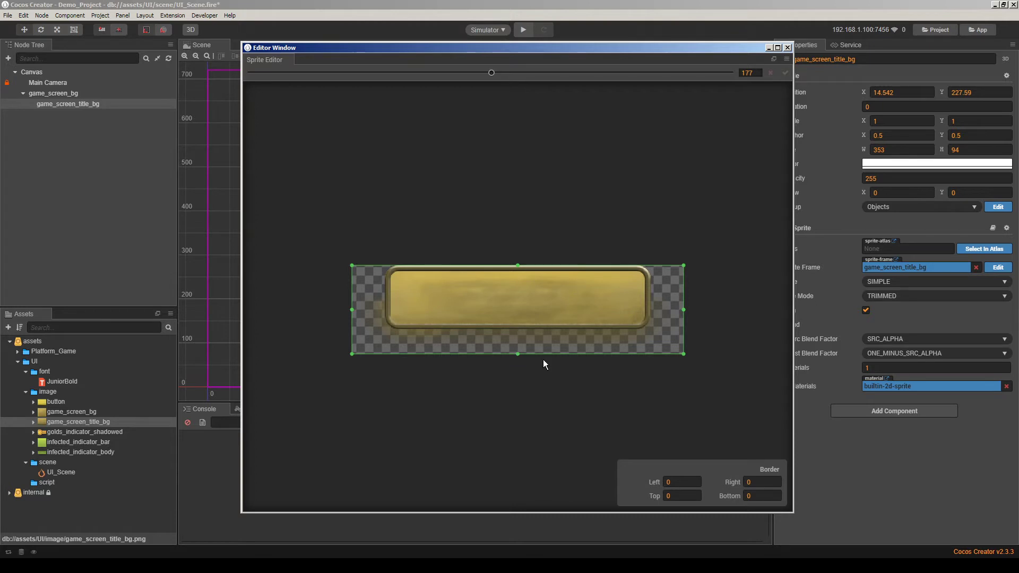
Apply title image slice borders Left 51, Right 51, Top 14, Bottom 41 and close the editor
{"action": "left_click_drag", "start_coordinate": [518, 355], "coordinate": [519, 316]}
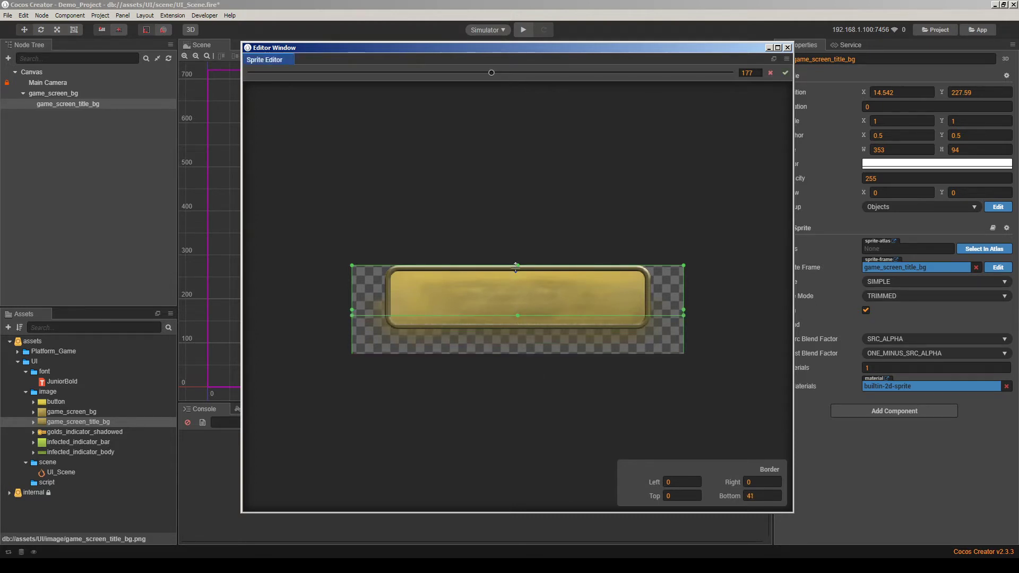
{"action": "left_click_drag", "start_coordinate": [516, 267], "coordinate": [517, 278]}
{"action": "left_click_drag", "start_coordinate": [352, 309], "coordinate": [400, 310]}
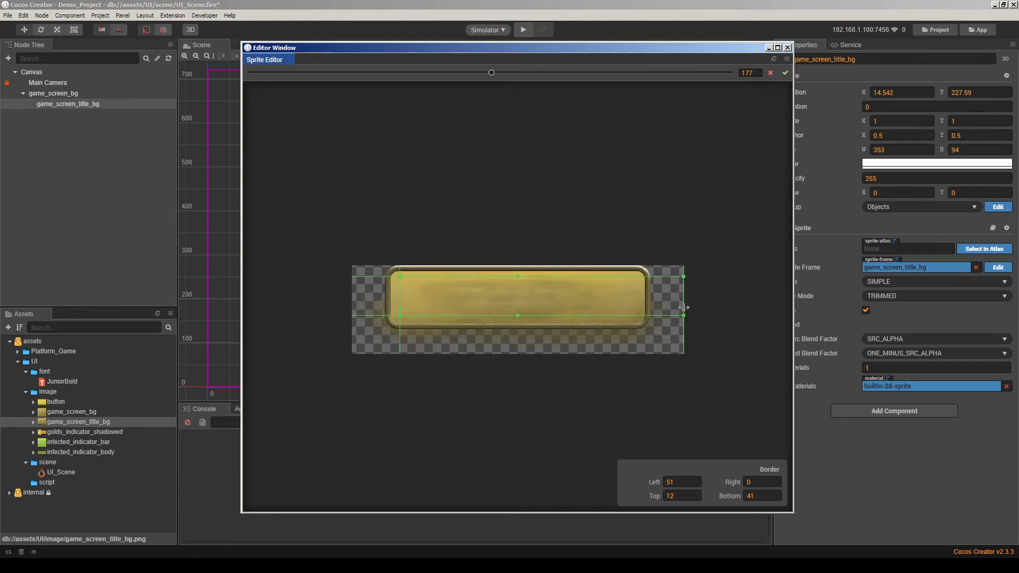
{"action": "left_click_drag", "start_coordinate": [683, 307], "coordinate": [631, 308]}
{"action": "left_click_drag", "start_coordinate": [517, 276], "coordinate": [515, 280]}
{"action": "left_click", "coordinate": [785, 74]}
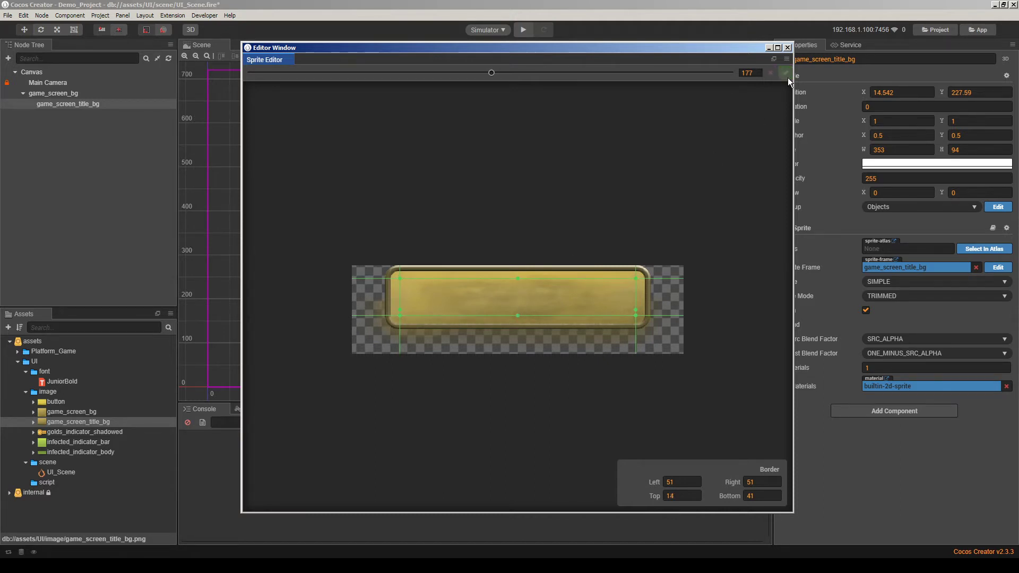
{"action": "left_click", "coordinate": [787, 47]}
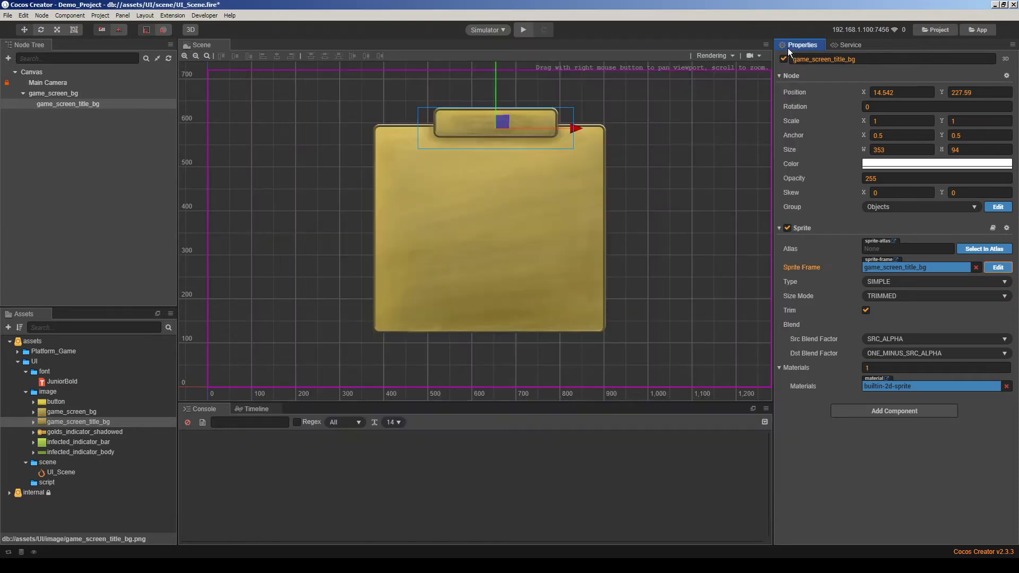
Resize the title bar evenly to 353 × 106 with the Rect tool
{"action": "left_click", "coordinate": [85, 148]}
{"action": "left_click", "coordinate": [78, 105]}
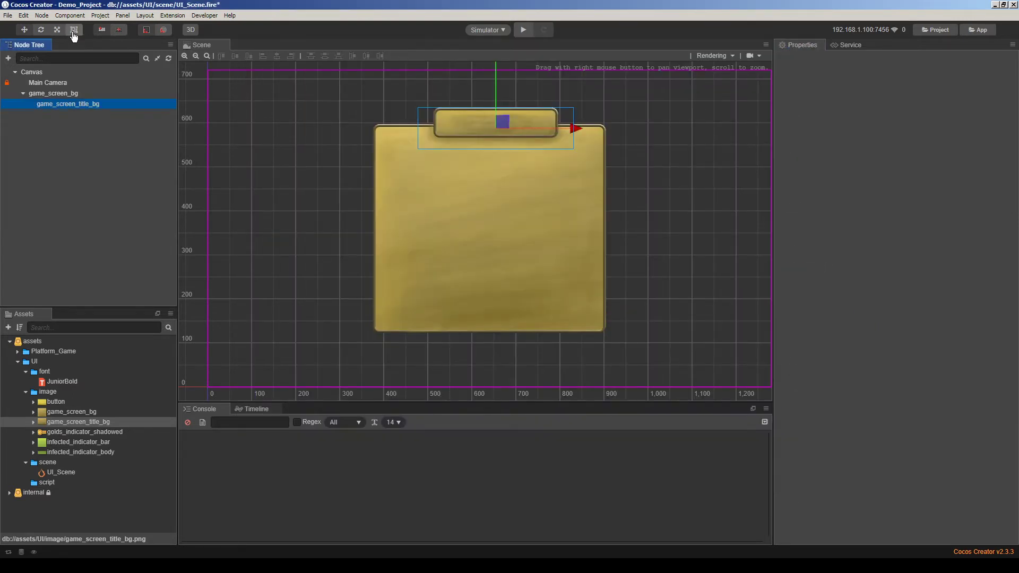
{"action": "left_click", "coordinate": [74, 30]}
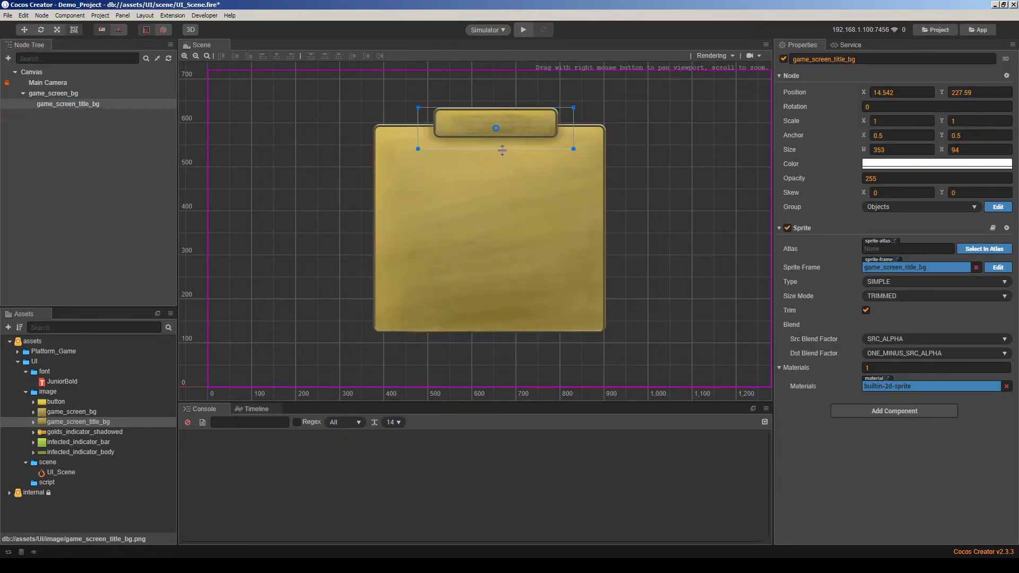
{"action": "left_click_drag", "start_coordinate": [504, 149], "coordinate": [505, 155]}
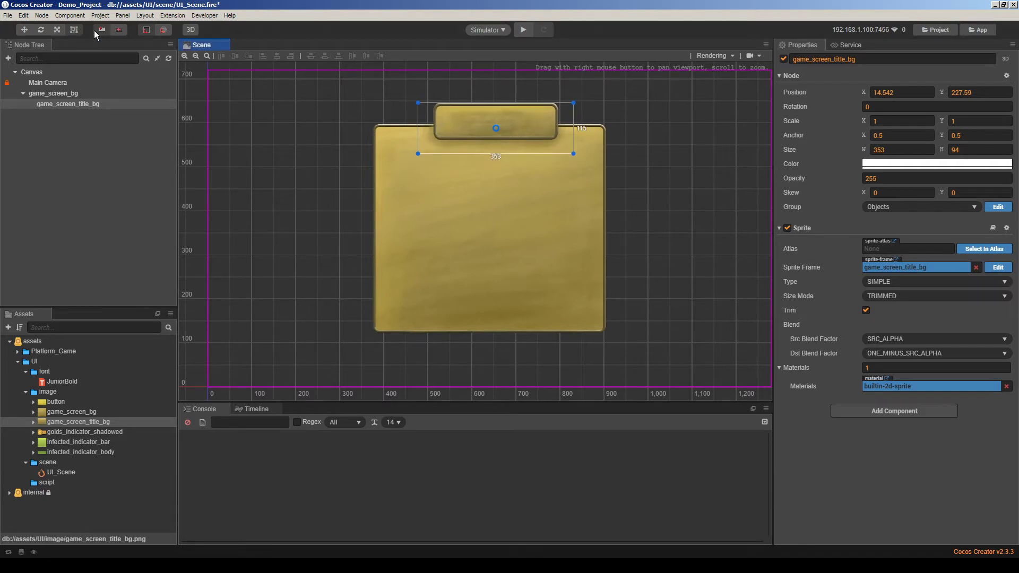
{"action": "key", "text": "ctrl+z"}
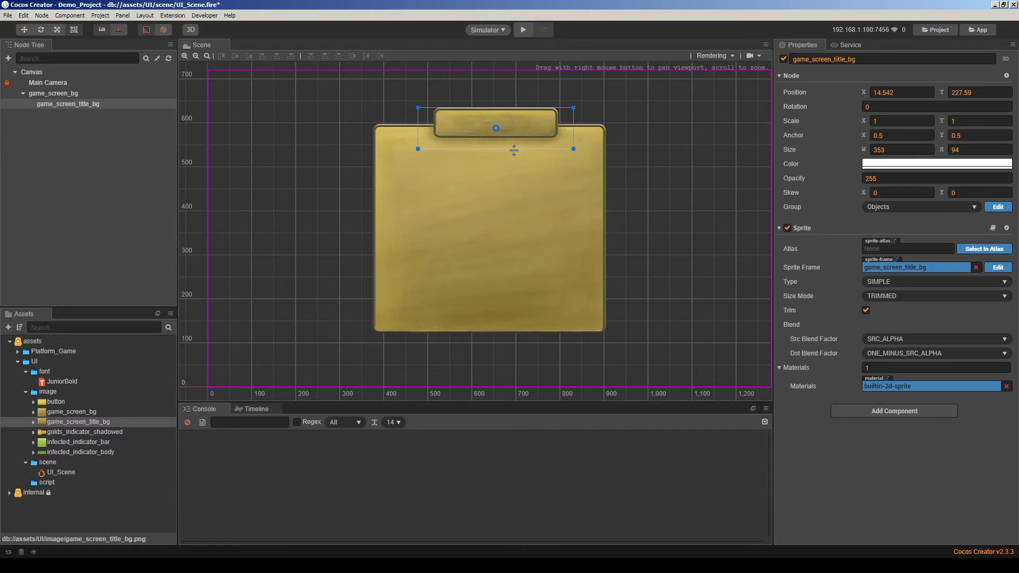
{"action": "left_click_drag", "start_coordinate": [413, 113], "coordinate": [413, 110]}
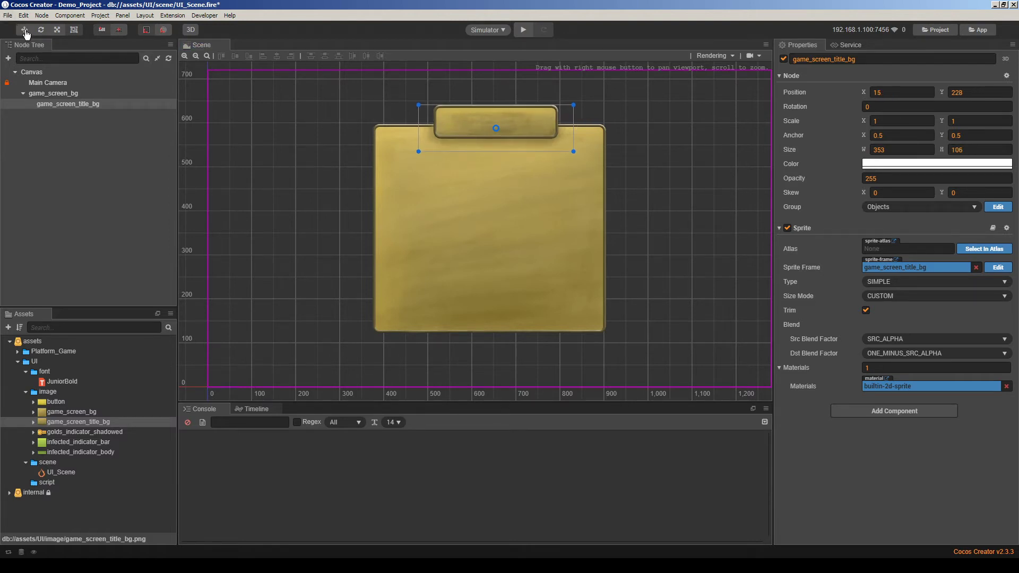
Nudge the title bar down and left to about 10.2, 224.4
{"action": "left_click", "coordinate": [24, 30]}
{"action": "left_click_drag", "start_coordinate": [495, 91], "coordinate": [495, 93]}
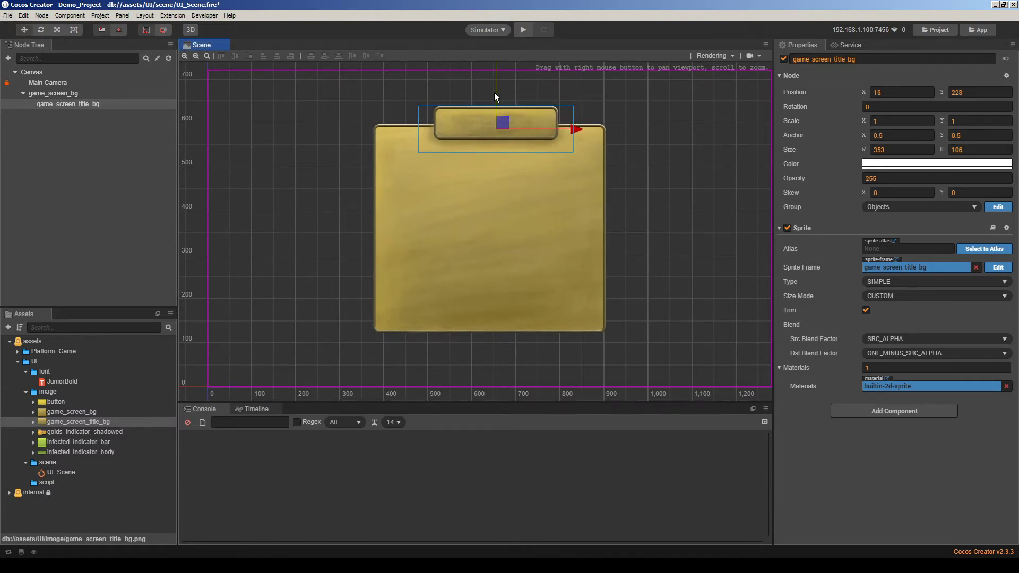
{"action": "left_click", "coordinate": [673, 148]}
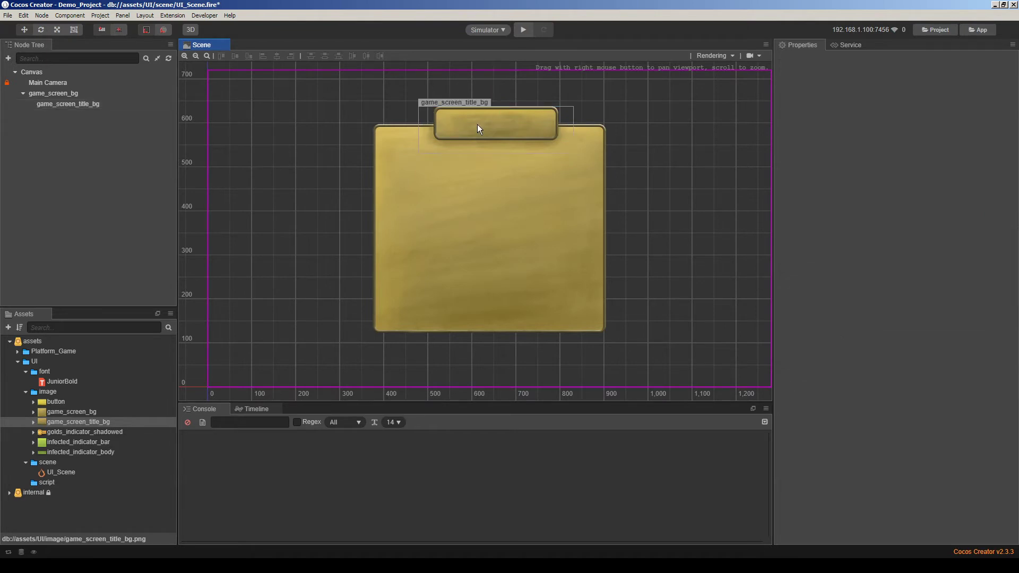
{"action": "left_click", "coordinate": [550, 136]}
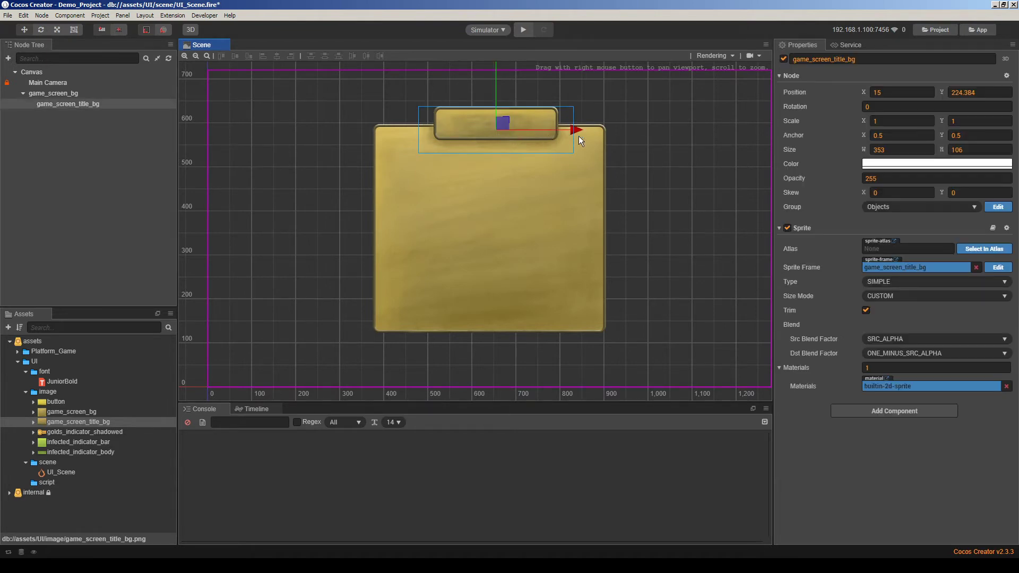
{"action": "left_click_drag", "start_coordinate": [575, 130], "coordinate": [573, 131]}
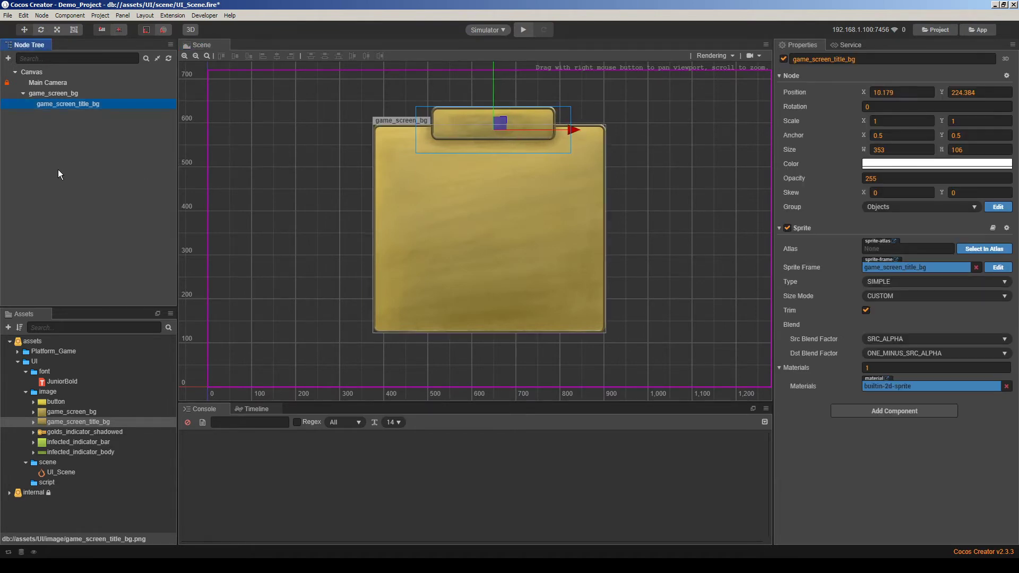
Create a Node With Label and move it onto the title bar
{"action": "right_click", "coordinate": [58, 170]}
{"action": "mouse_move", "coordinate": [142, 179]}
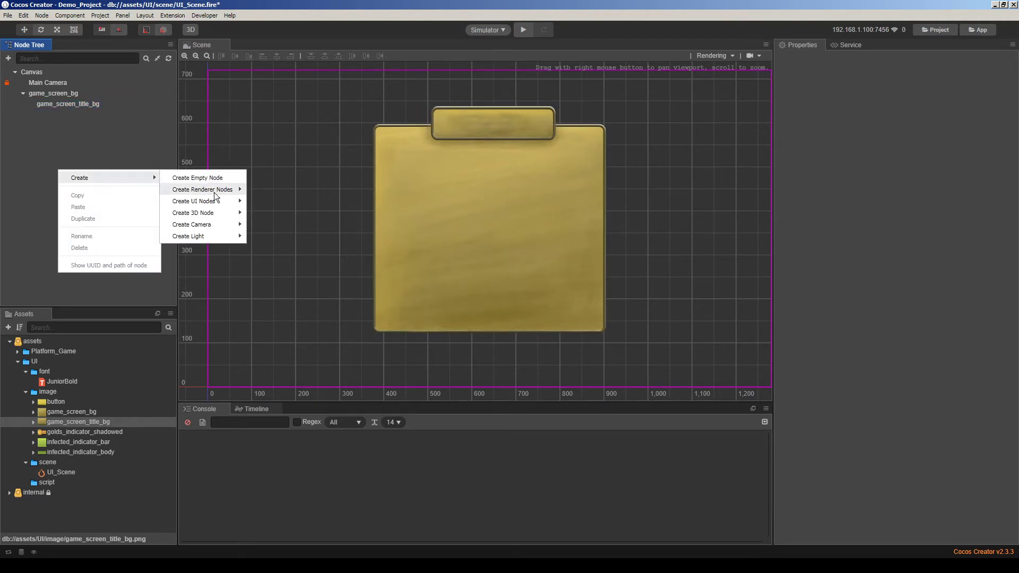
{"action": "mouse_move", "coordinate": [213, 190]}
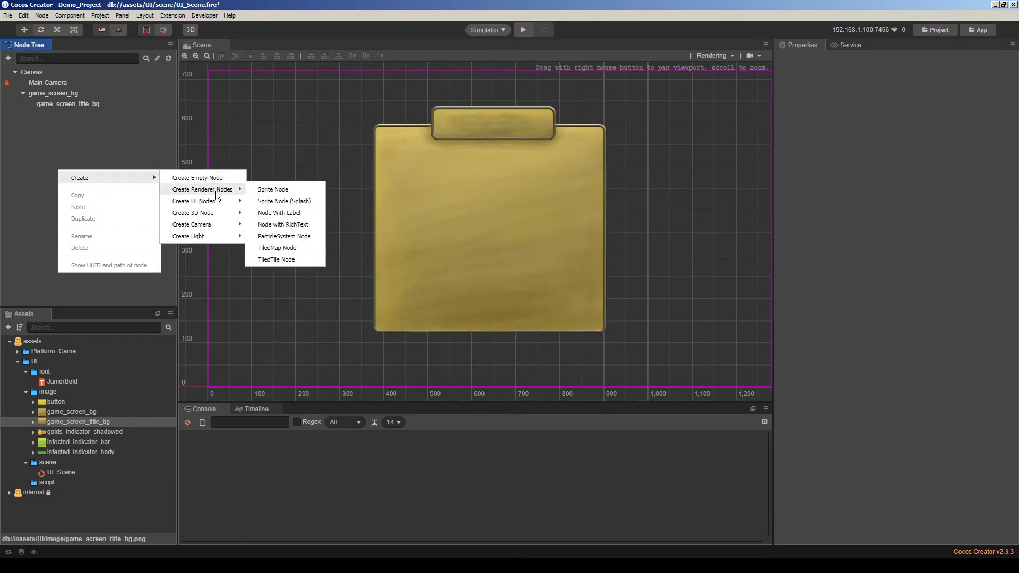
{"action": "left_click", "coordinate": [278, 212]}
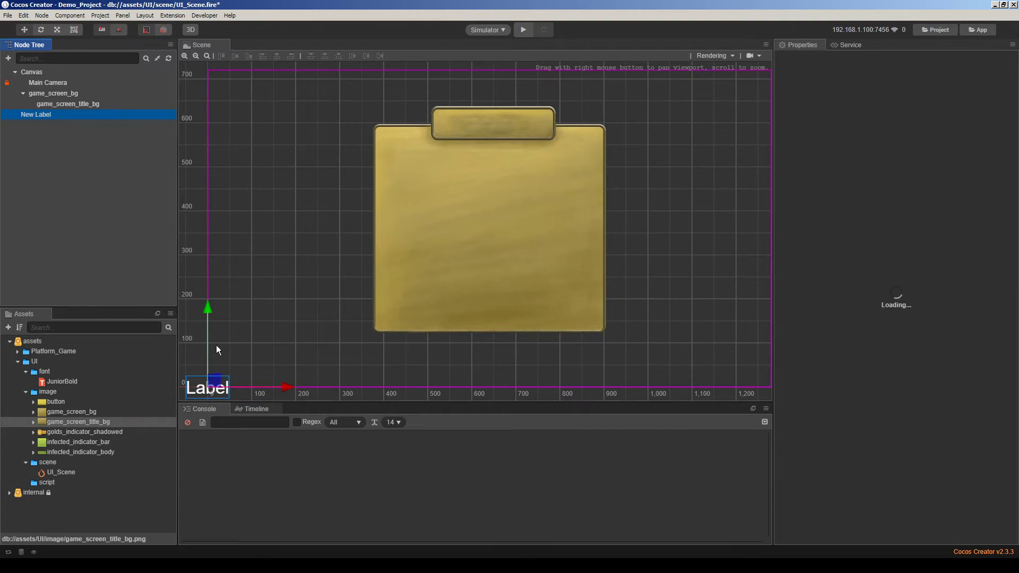
{"action": "left_click_drag", "start_coordinate": [214, 380], "coordinate": [505, 111]}
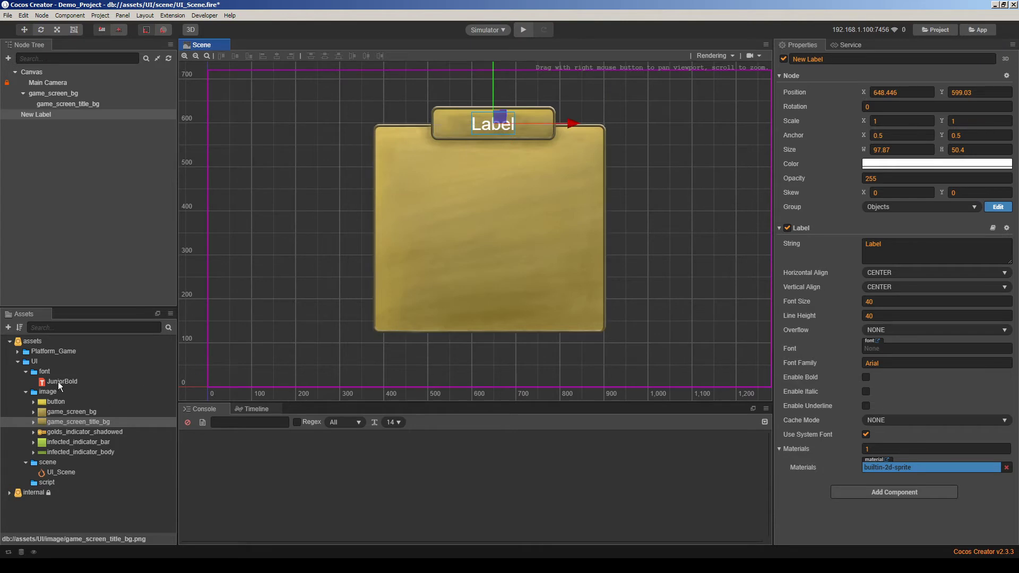
Assign the JuniorBold font to the label and centre it on the title bar
{"action": "left_click_drag", "start_coordinate": [58, 380], "coordinate": [709, 380]}
{"action": "left_click_drag", "start_coordinate": [871, 338], "coordinate": [879, 345]}
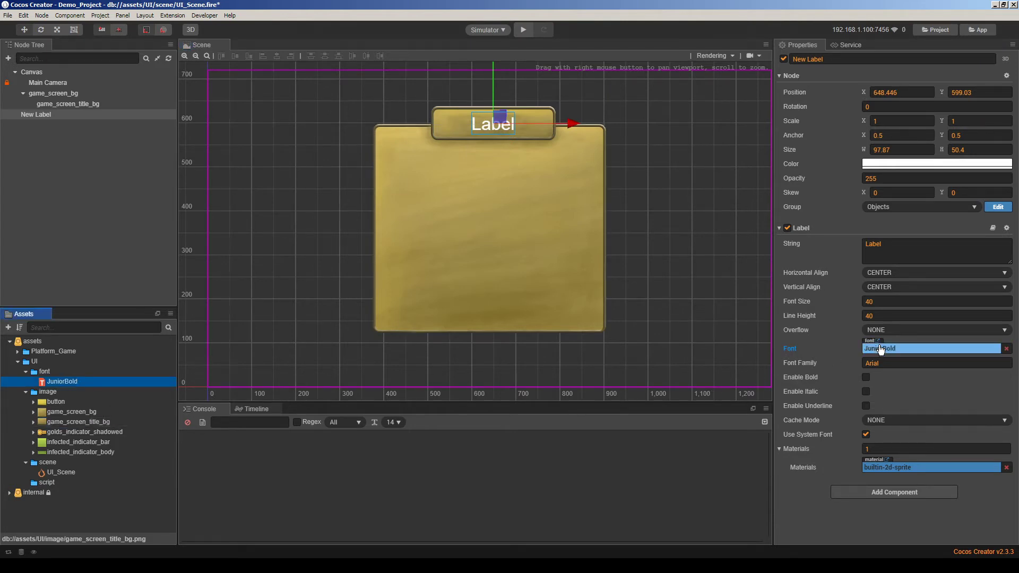
{"action": "left_click", "coordinate": [499, 118]}
{"action": "left_click_drag", "start_coordinate": [500, 116], "coordinate": [499, 114]}
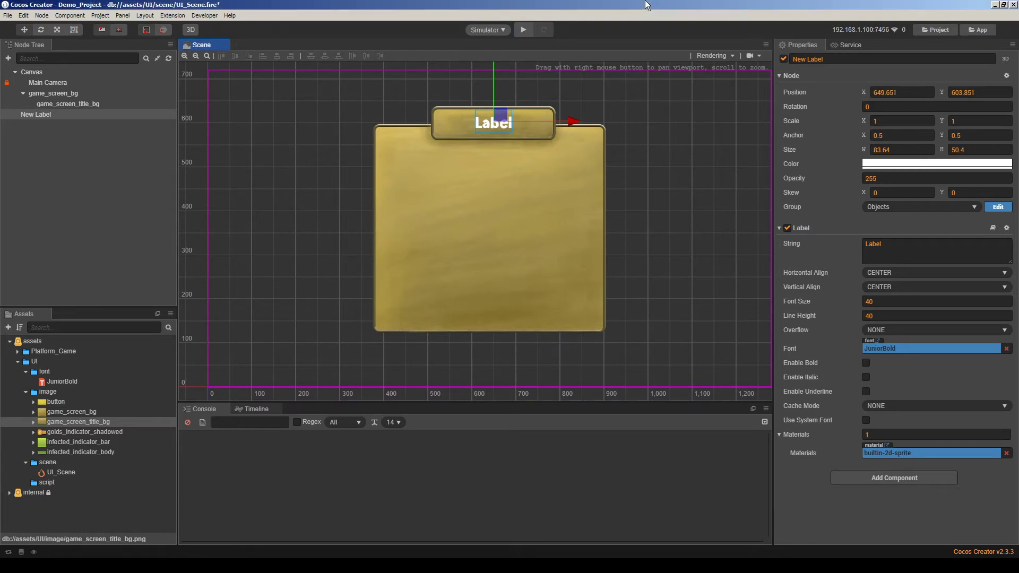
Make the label yellow #EDD23A with font size 48
{"action": "left_click", "coordinate": [904, 164]}
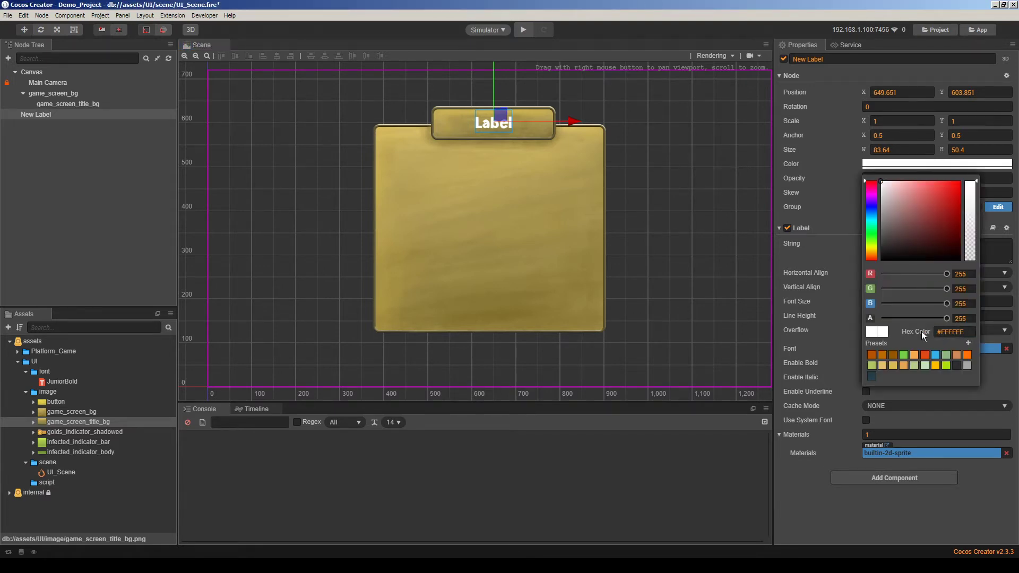
{"action": "type", "text": "#EDD23A"}
{"action": "key", "text": "Return"}
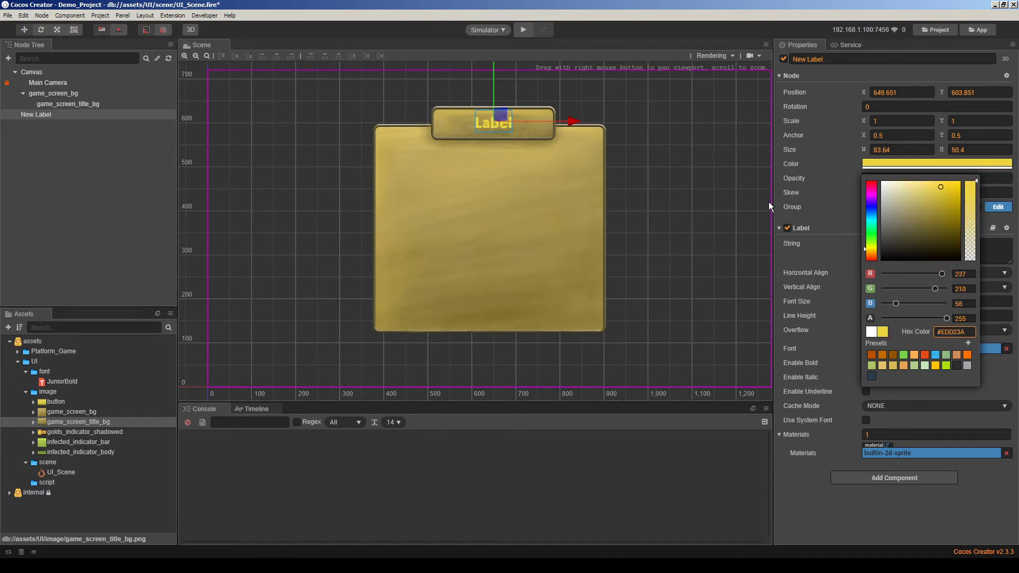
{"action": "left_click", "coordinate": [835, 521]}
{"action": "left_click", "coordinate": [883, 301]}
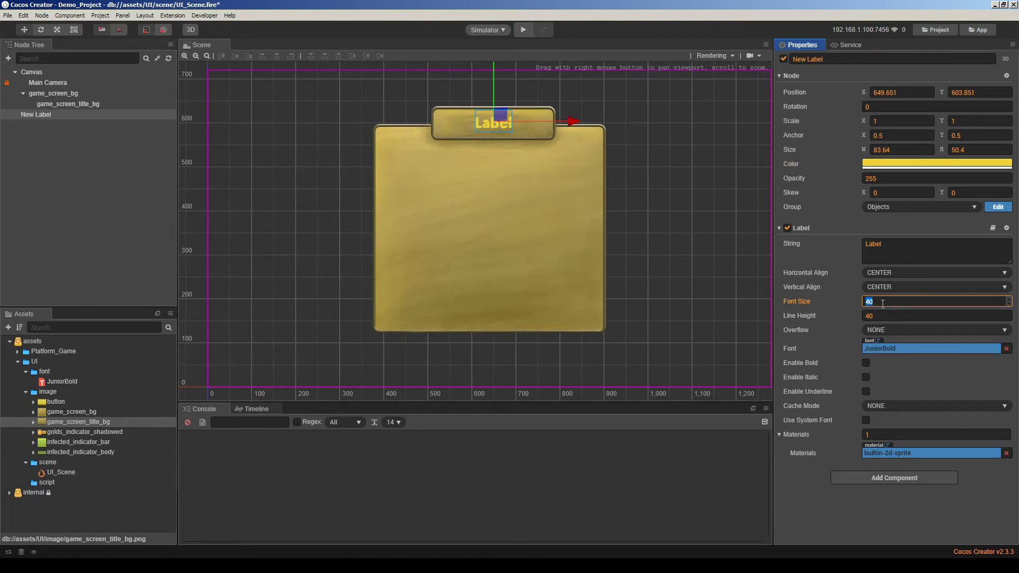
{"action": "type", "text": "48"}
{"action": "key", "text": "Tab"}
{"action": "type", "text": "4"}
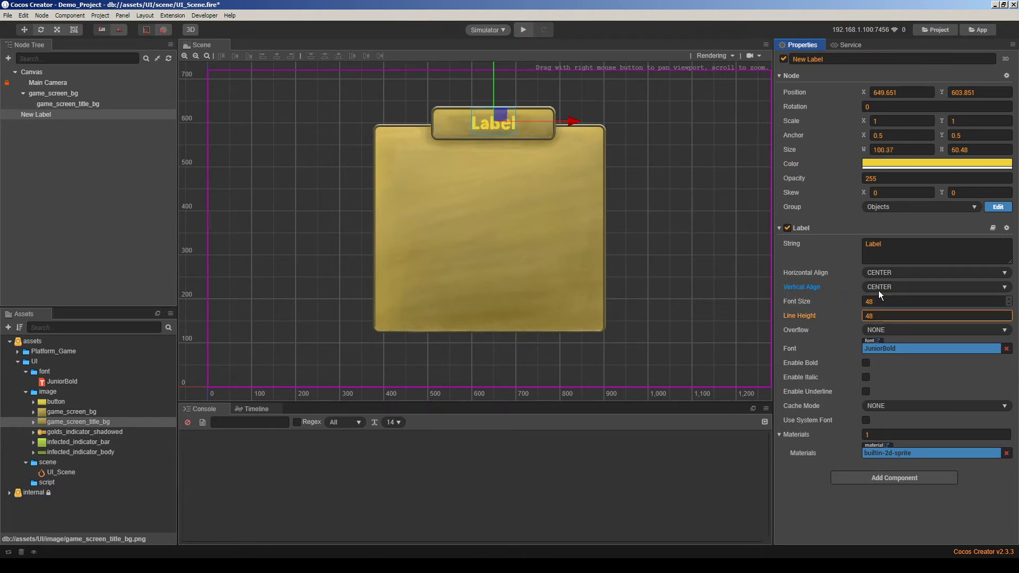
Change the label text to 'SUPER COOL!' and select the title background plate
{"action": "left_click", "coordinate": [906, 248]}
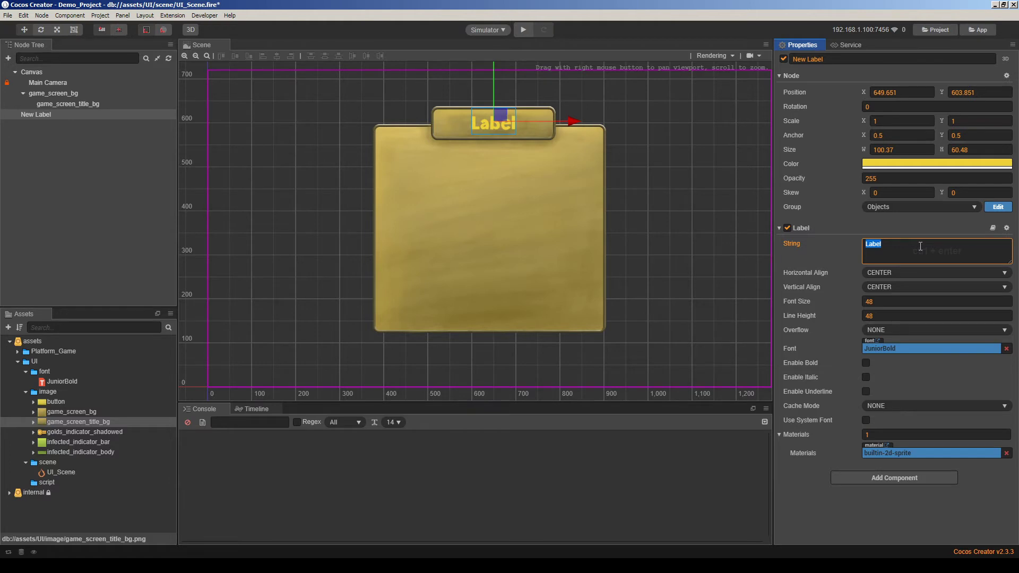
{"action": "type", "text": "SUPER COOL!"}
{"action": "key", "text": "ctrl+Return"}
{"action": "left_click", "coordinate": [94, 183]}
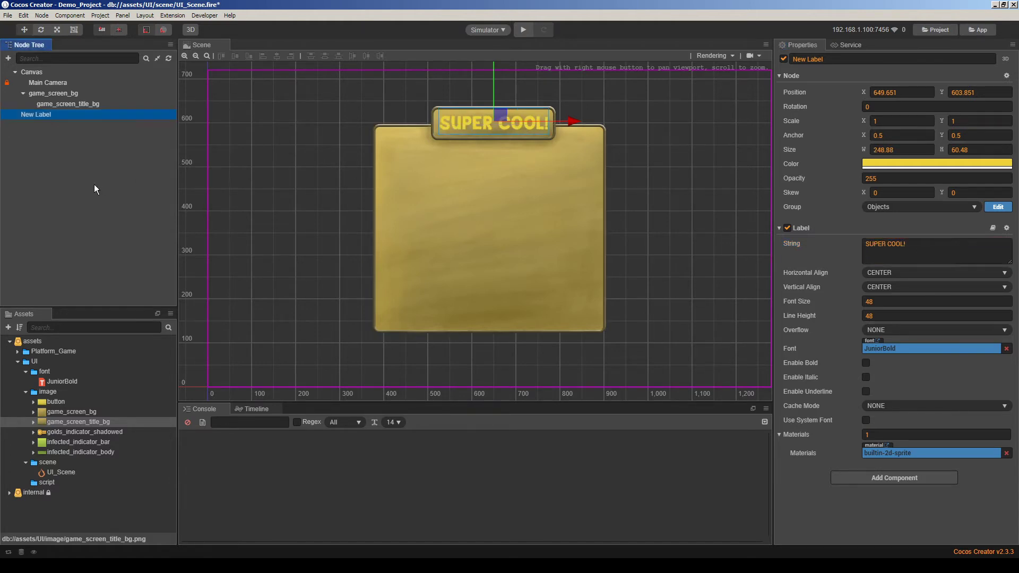
{"action": "left_click", "coordinate": [561, 128]}
{"action": "scroll", "coordinate": [562, 129], "scroll_direction": "up", "scroll_amount": 2}
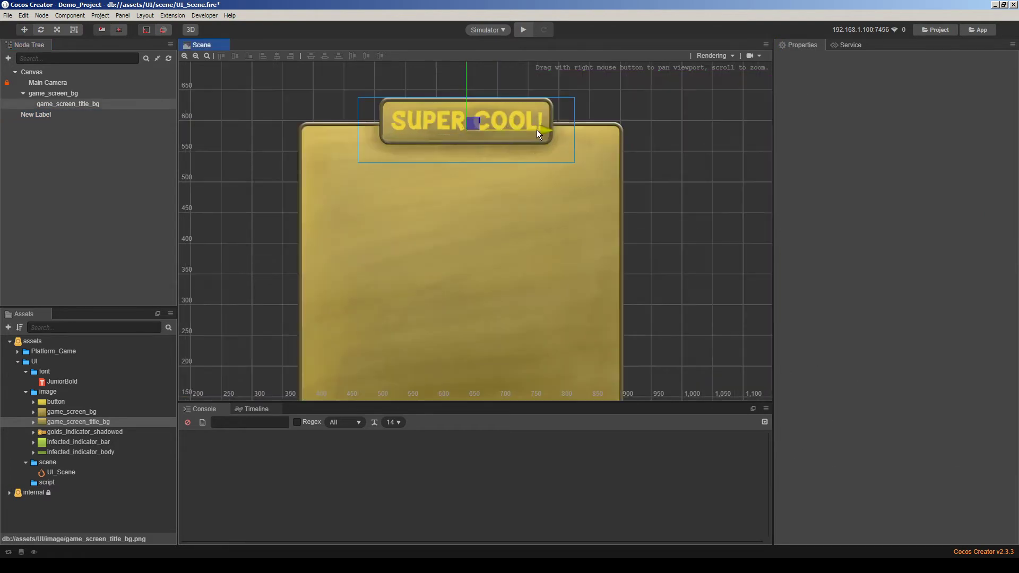
Widen the title plate to 366.4 and nudge it left to about x 5.543
{"action": "right_click_drag", "start_coordinate": [536, 189], "coordinate": [534, 247]}
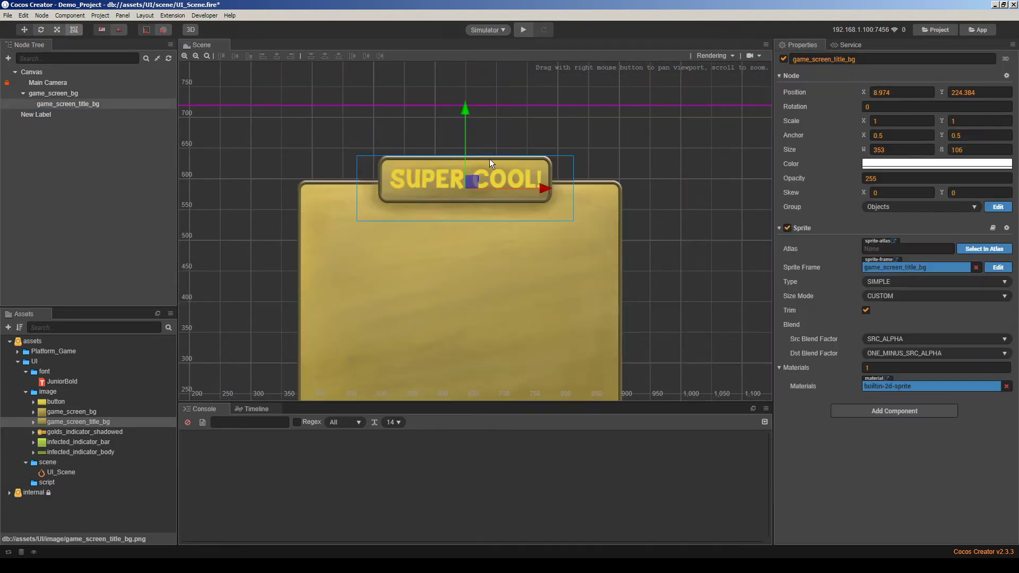
{"action": "key", "text": "t"}
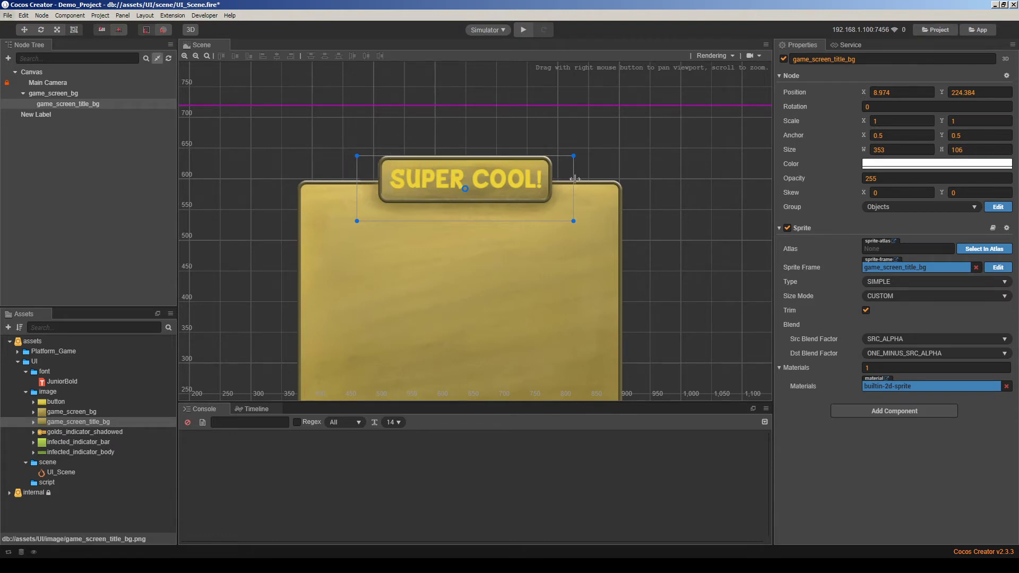
{"action": "left_click_drag", "start_coordinate": [576, 173], "coordinate": [583, 174]}
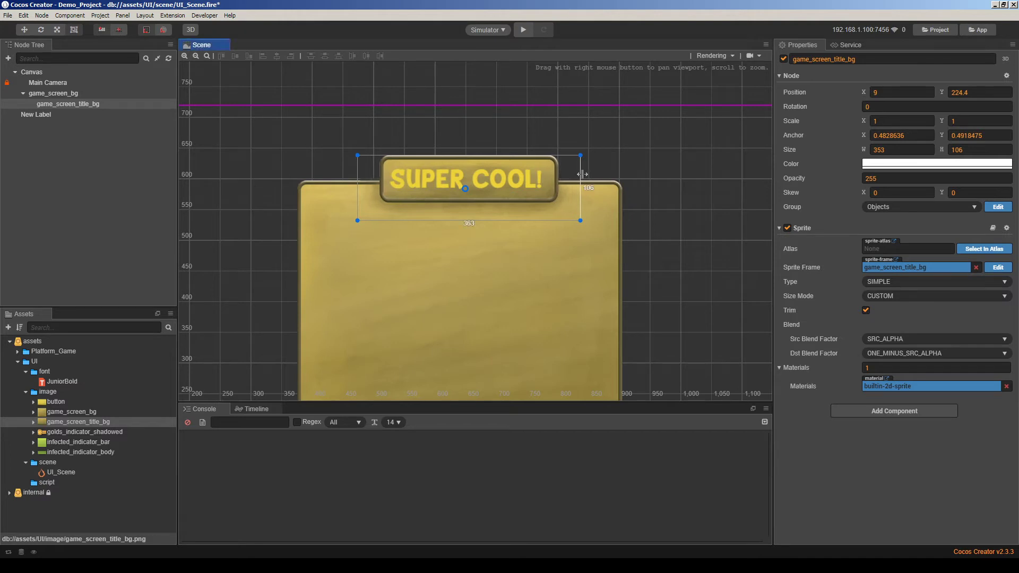
{"action": "left_click", "coordinate": [23, 29]}
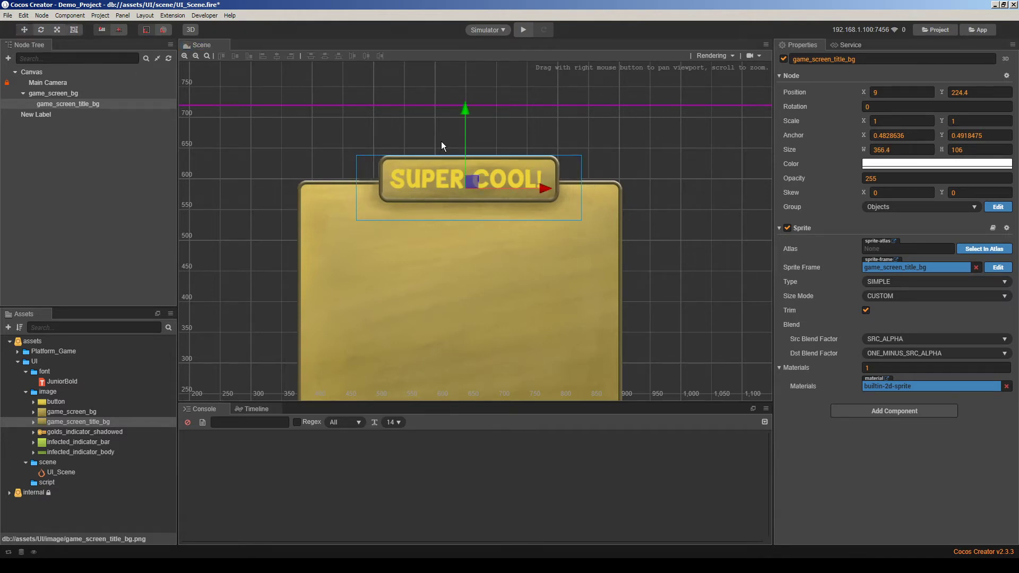
{"action": "left_click_drag", "start_coordinate": [543, 189], "coordinate": [541, 189]}
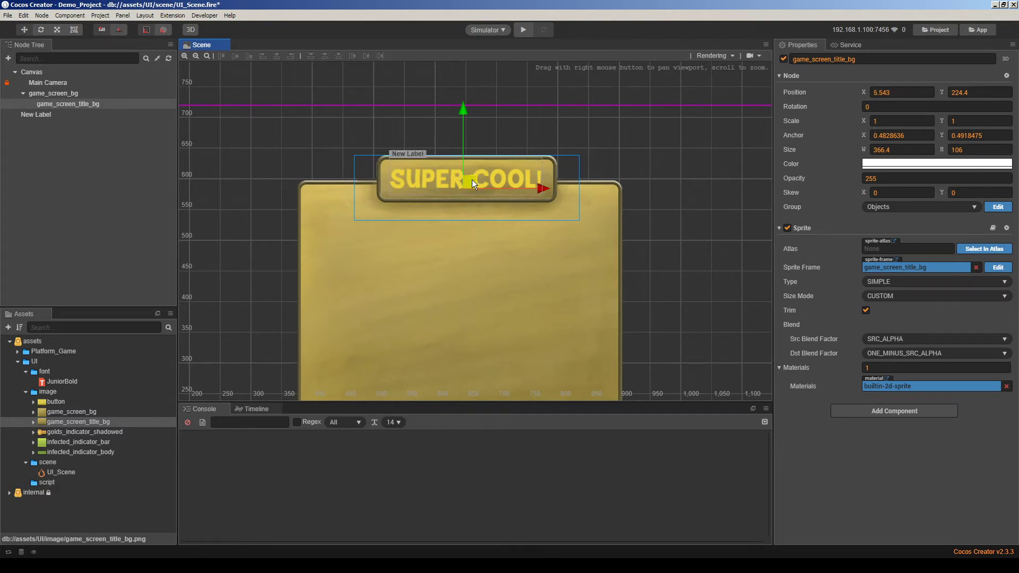
{"action": "left_click", "coordinate": [690, 188]}
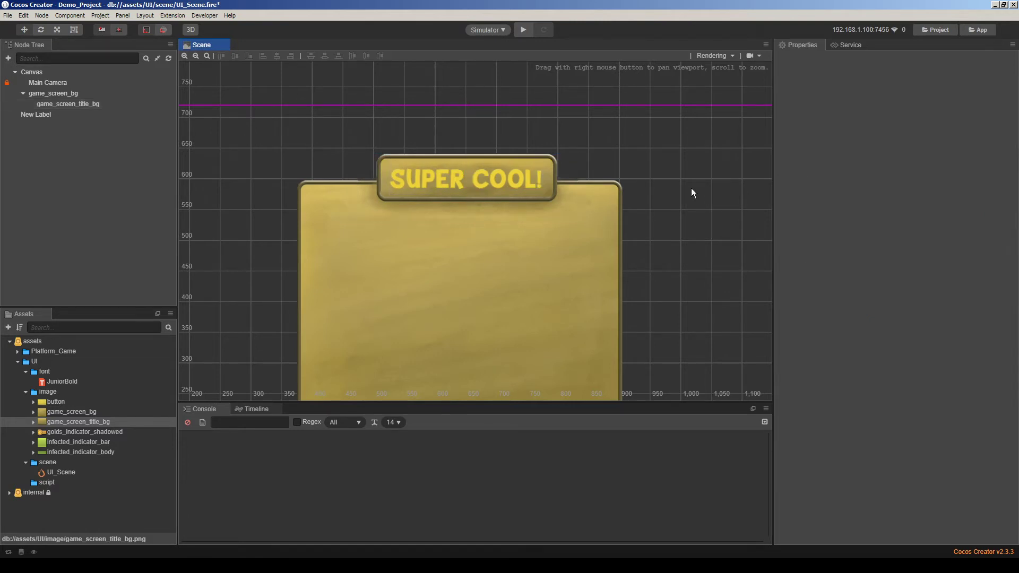
{"action": "scroll", "coordinate": [670, 164], "scroll_direction": "down", "scroll_amount": 5}
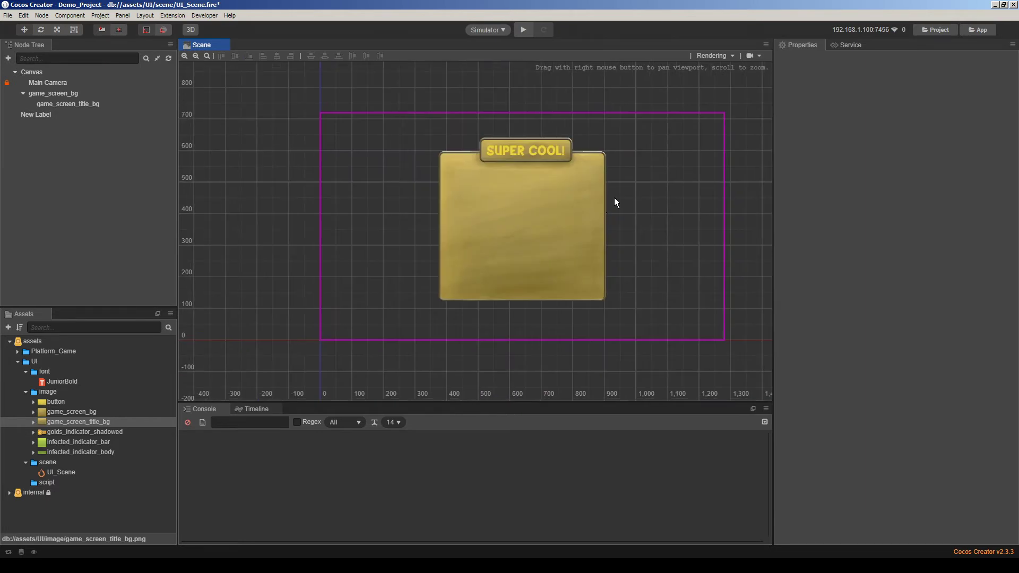
{"action": "scroll", "coordinate": [536, 204], "scroll_direction": "up", "scroll_amount": 3}
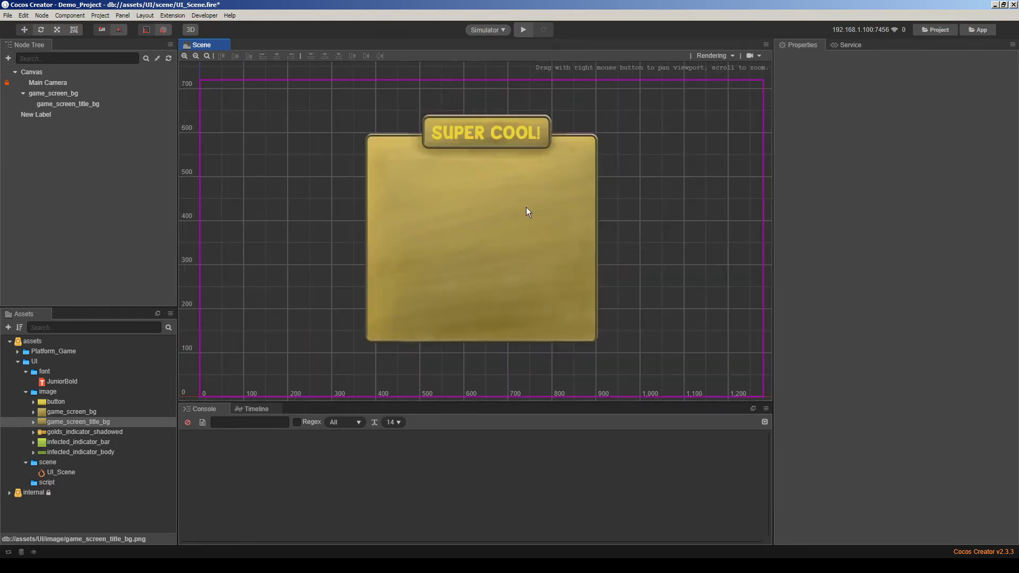
Place the infected_indicator_body and infected_indicator_bar sprites on the panel, fit the bar over the body, and parent it beneath
{"action": "left_click", "coordinate": [69, 443]}
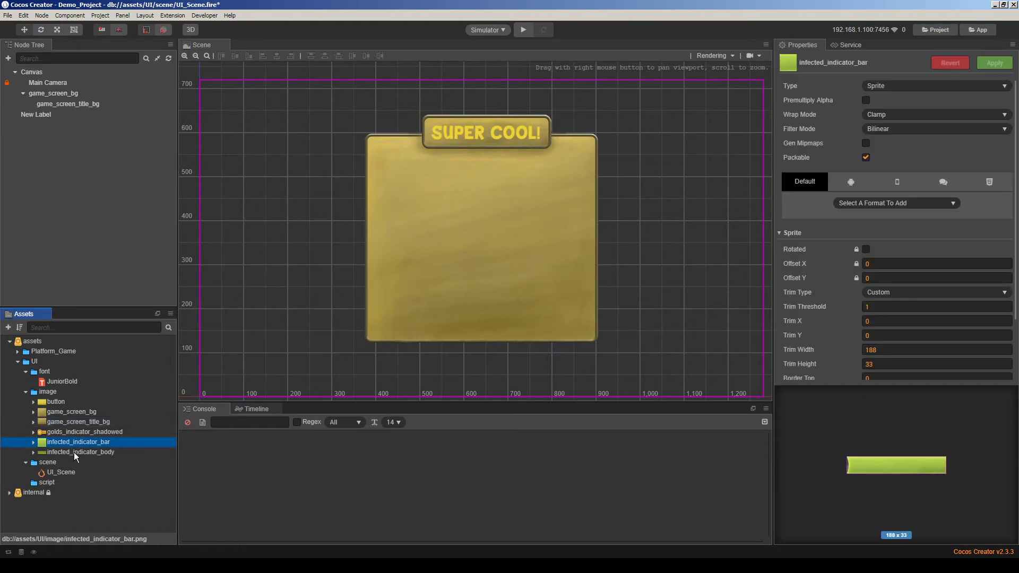
{"action": "left_click_drag", "start_coordinate": [75, 455], "coordinate": [466, 217]}
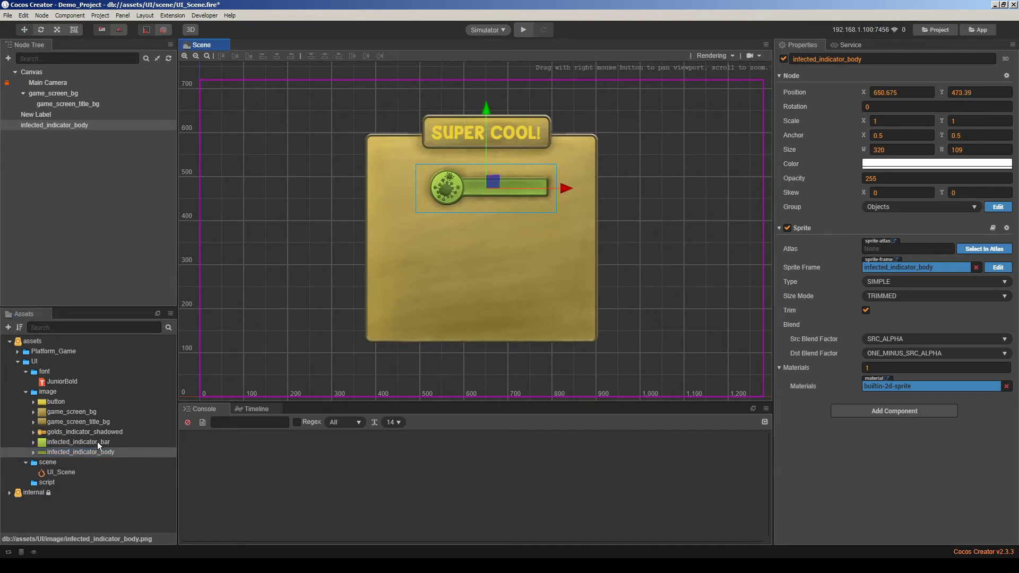
{"action": "left_click_drag", "start_coordinate": [97, 441], "coordinate": [491, 190]}
{"action": "scroll", "coordinate": [489, 189], "scroll_direction": "up", "scroll_amount": 5}
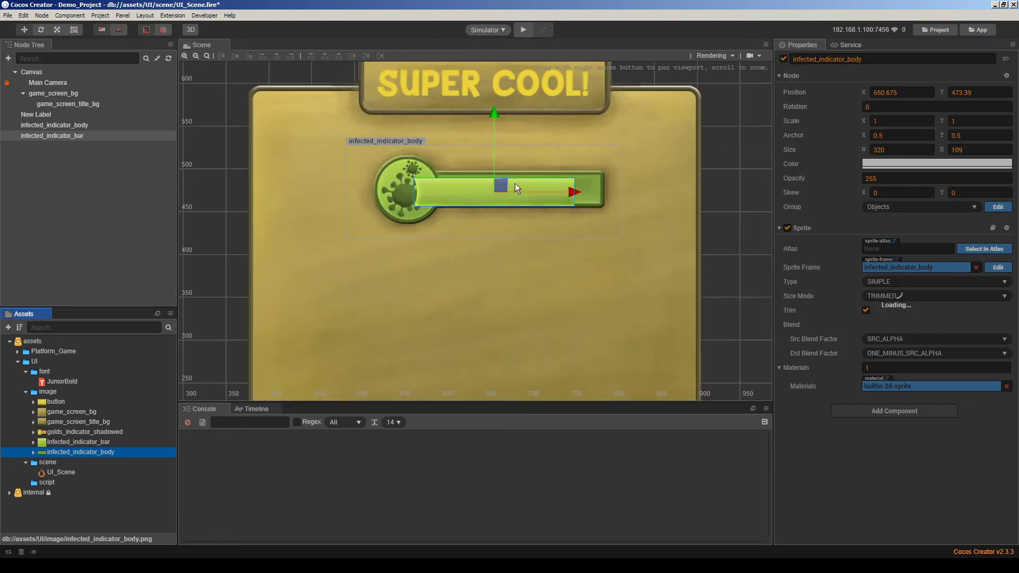
{"action": "left_click_drag", "start_coordinate": [510, 185], "coordinate": [528, 184]}
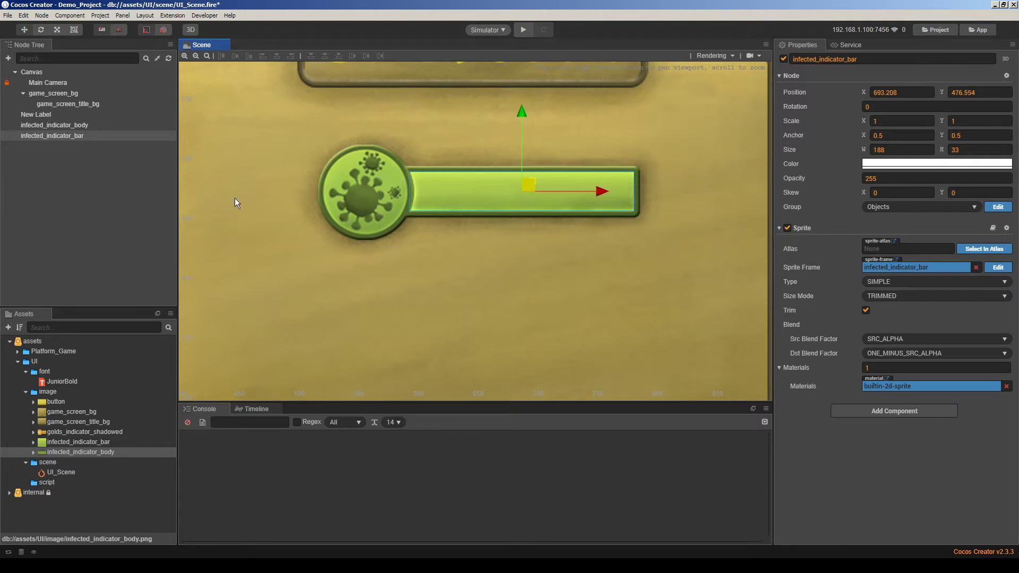
{"action": "left_click", "coordinate": [71, 126]}
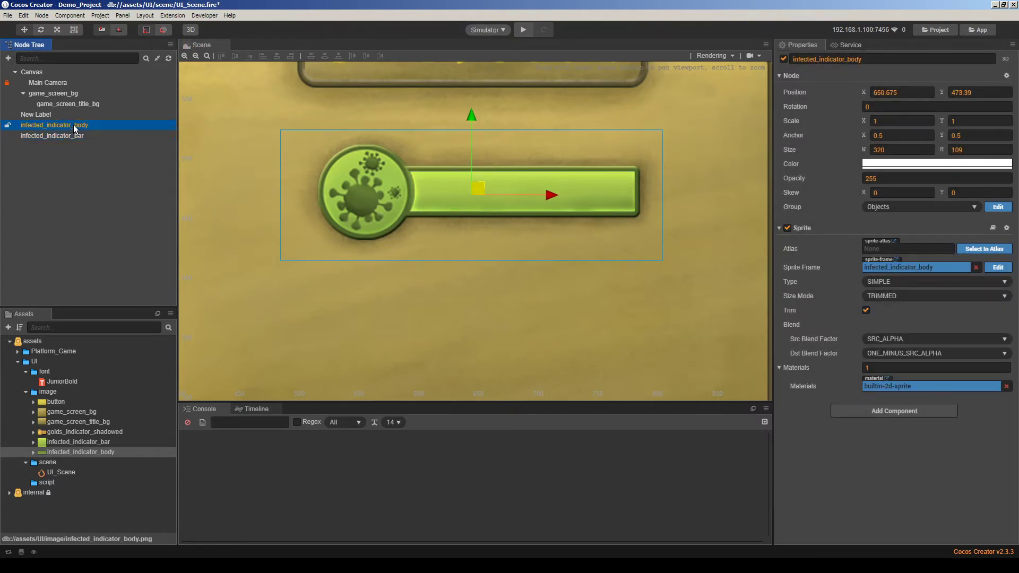
{"action": "left_click_drag", "start_coordinate": [72, 136], "coordinate": [79, 110]}
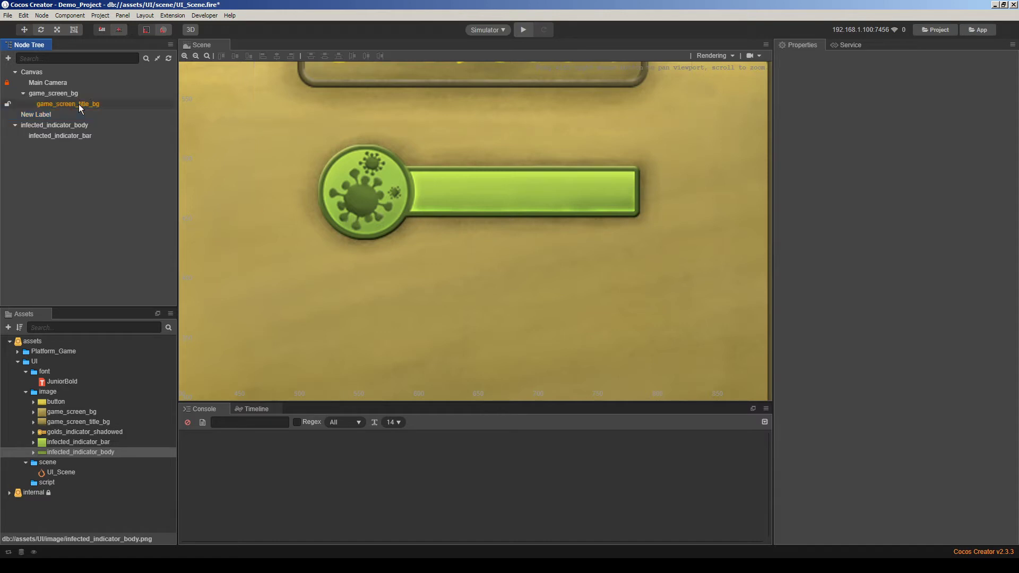
Move infected_indicator_body directly under Canvas and shift it slightly down on the panel
{"action": "left_click", "coordinate": [23, 93]}
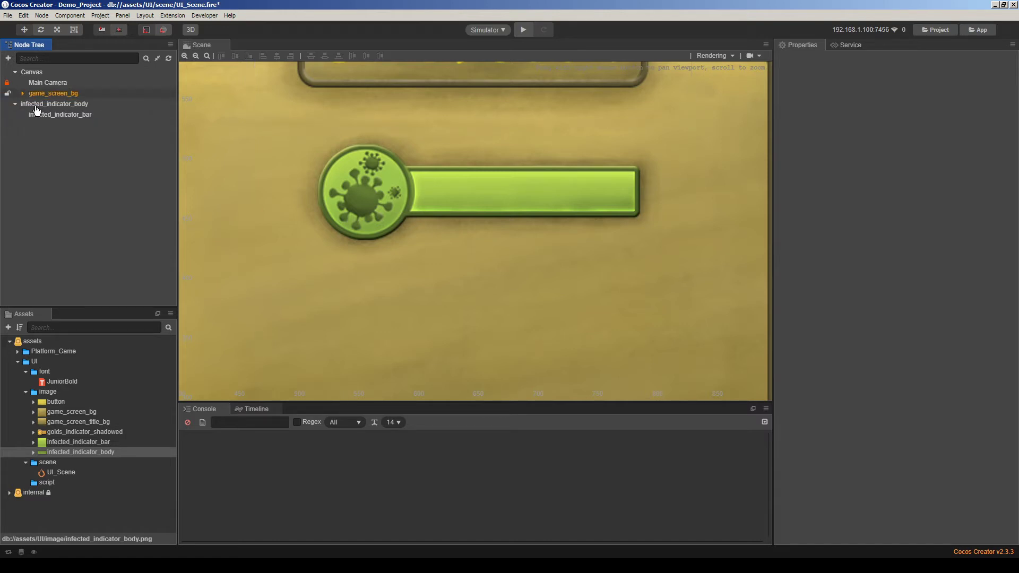
{"action": "left_click_drag", "start_coordinate": [37, 109], "coordinate": [59, 105]}
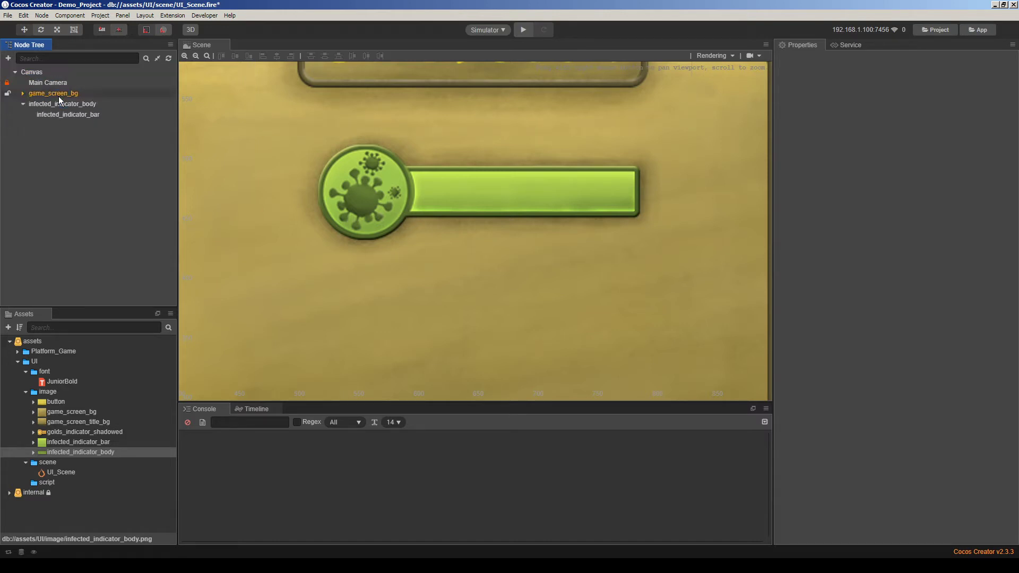
{"action": "left_click", "coordinate": [444, 176]}
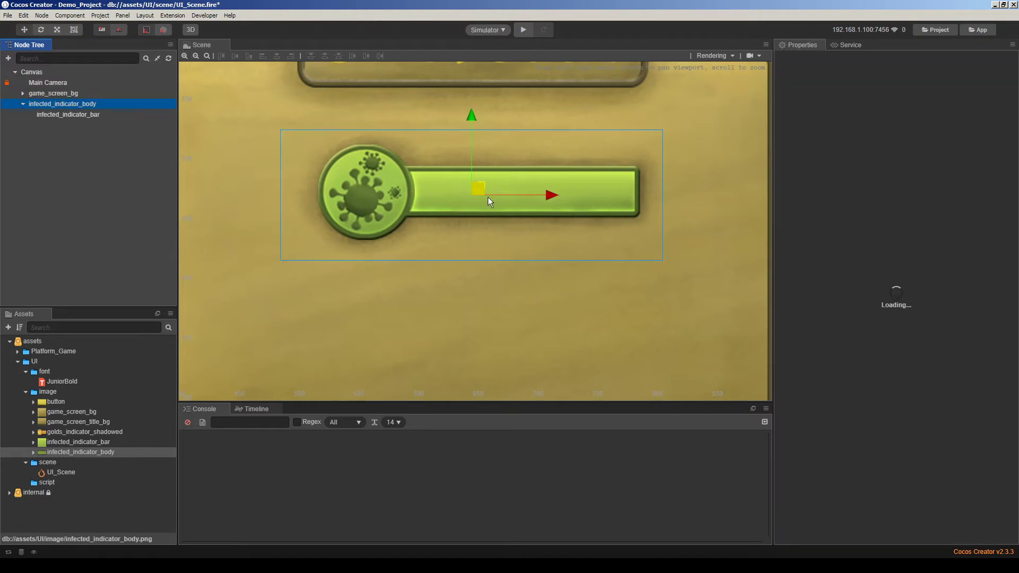
{"action": "scroll", "coordinate": [492, 199], "scroll_direction": "down", "scroll_amount": 2}
{"action": "right_click_drag", "start_coordinate": [479, 201], "coordinate": [481, 203]}
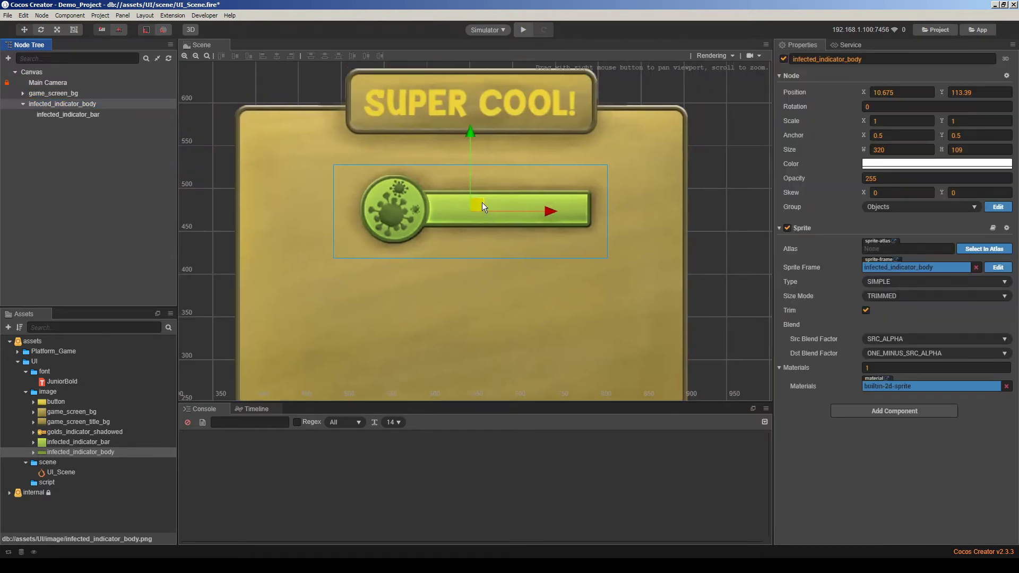
{"action": "left_click_drag", "start_coordinate": [479, 202], "coordinate": [479, 215]}
{"action": "scroll", "coordinate": [479, 216], "scroll_direction": "down", "scroll_amount": 3}
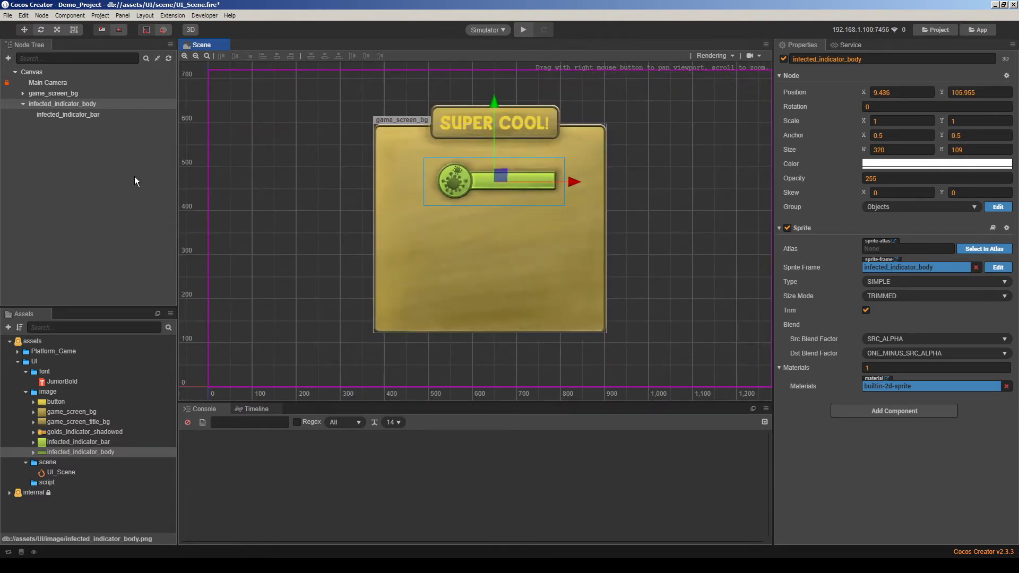
Select infected_indicator_bar to review its position (42.533, 3.164) and 188 × 33 size
{"action": "left_click", "coordinate": [55, 148]}
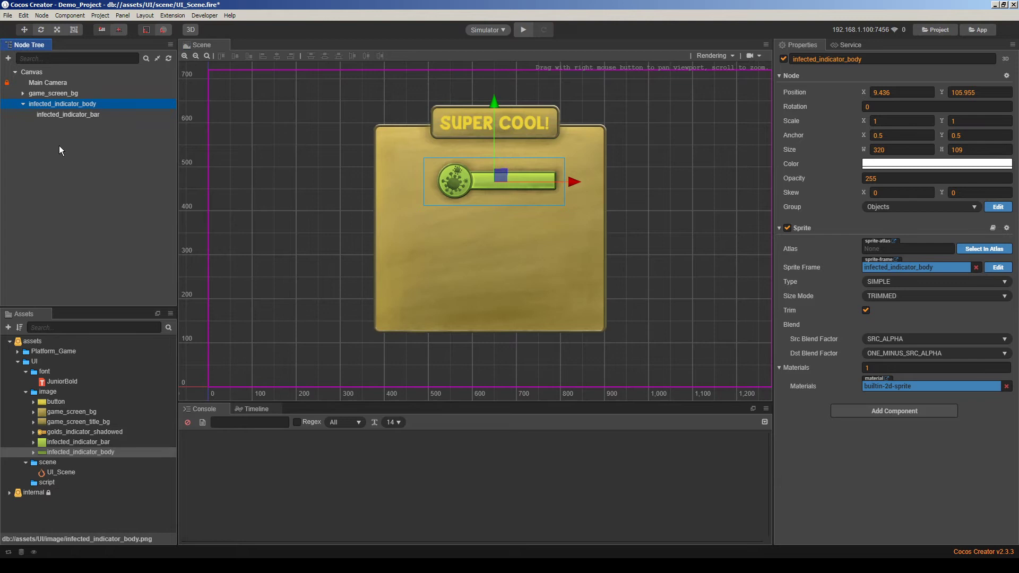
{"action": "left_click", "coordinate": [62, 115]}
{"action": "left_click", "coordinate": [72, 104]}
{"action": "left_click", "coordinate": [84, 110]}
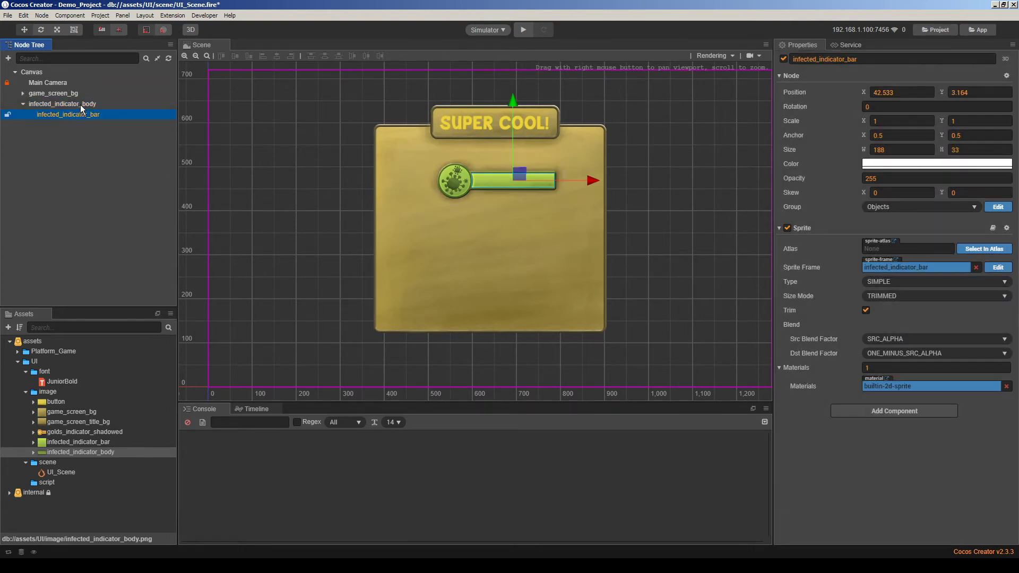
{"action": "left_click", "coordinate": [78, 115]}
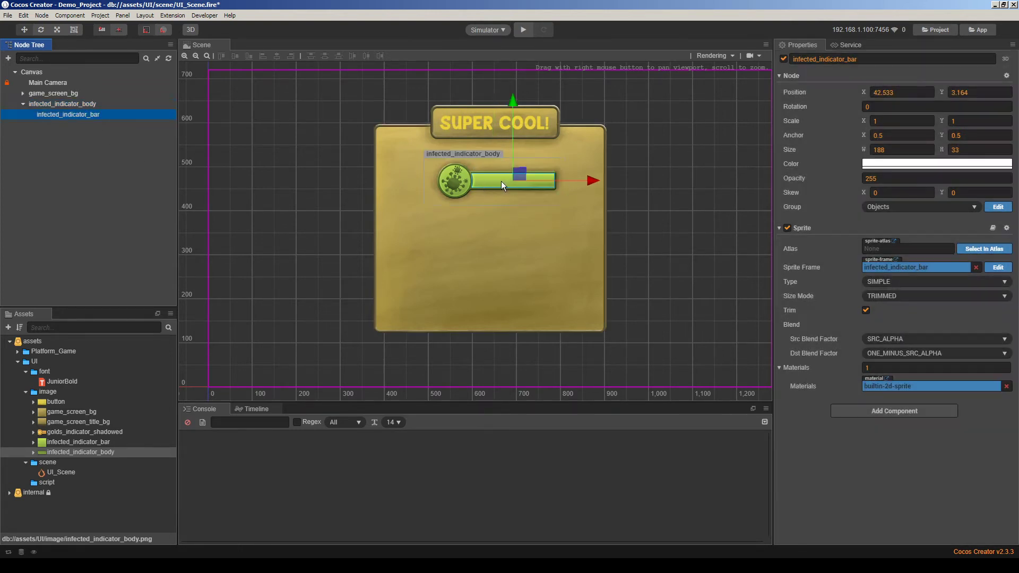
{"action": "scroll", "coordinate": [523, 172], "scroll_direction": "up", "scroll_amount": 6}
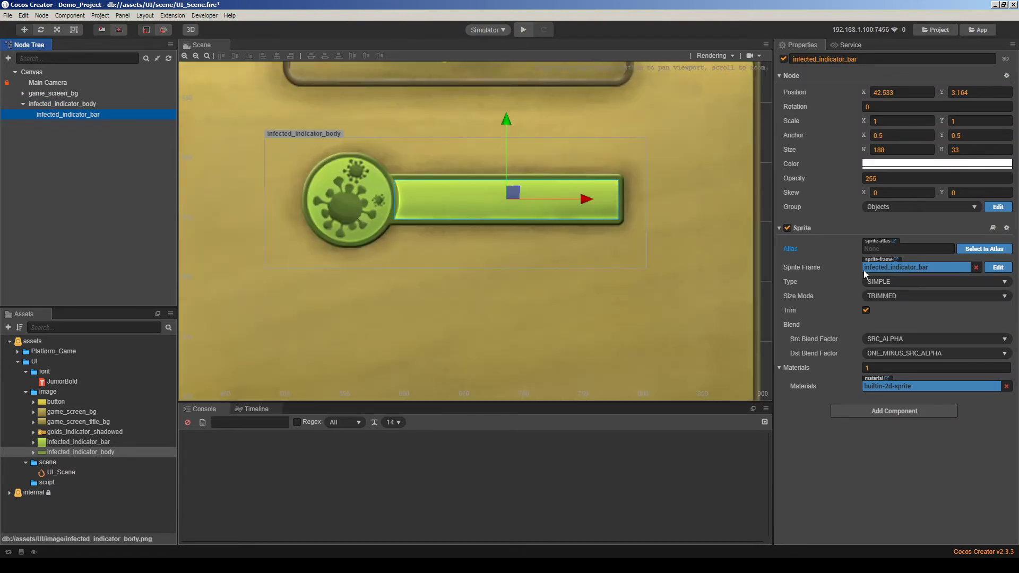
{"action": "scroll", "coordinate": [559, 236], "scroll_direction": "down", "scroll_amount": 3}
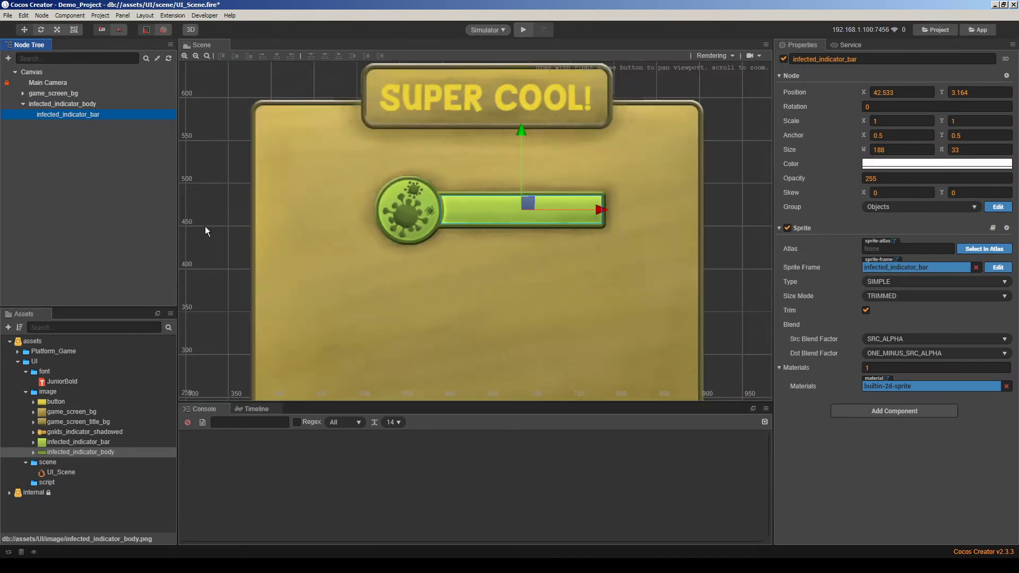
Bring up the Create UI Nodes list from the infected_indicator_bar context menu
{"action": "right_click", "coordinate": [25, 166]}
{"action": "mouse_move", "coordinate": [50, 174]}
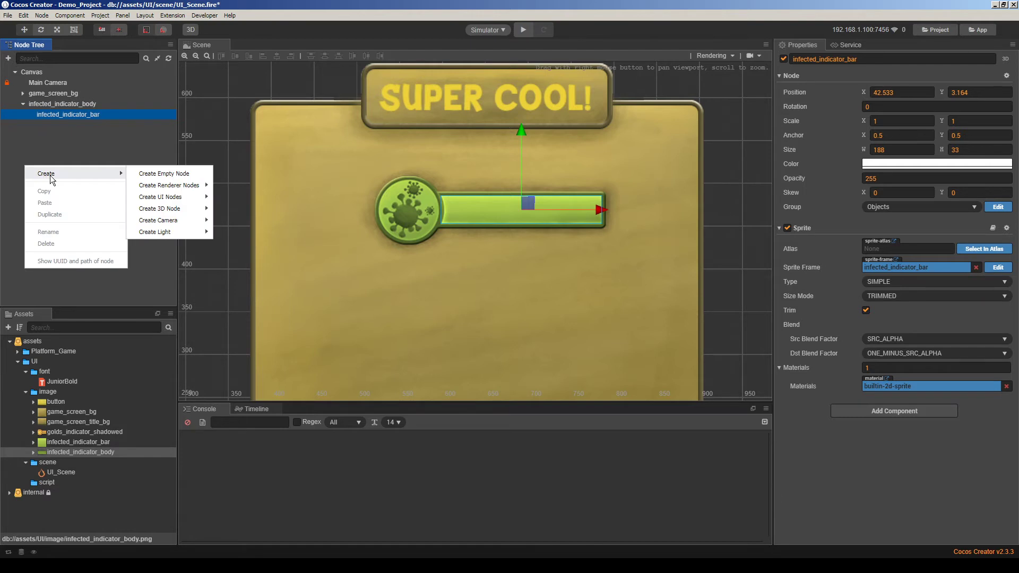
{"action": "mouse_move", "coordinate": [195, 198]}
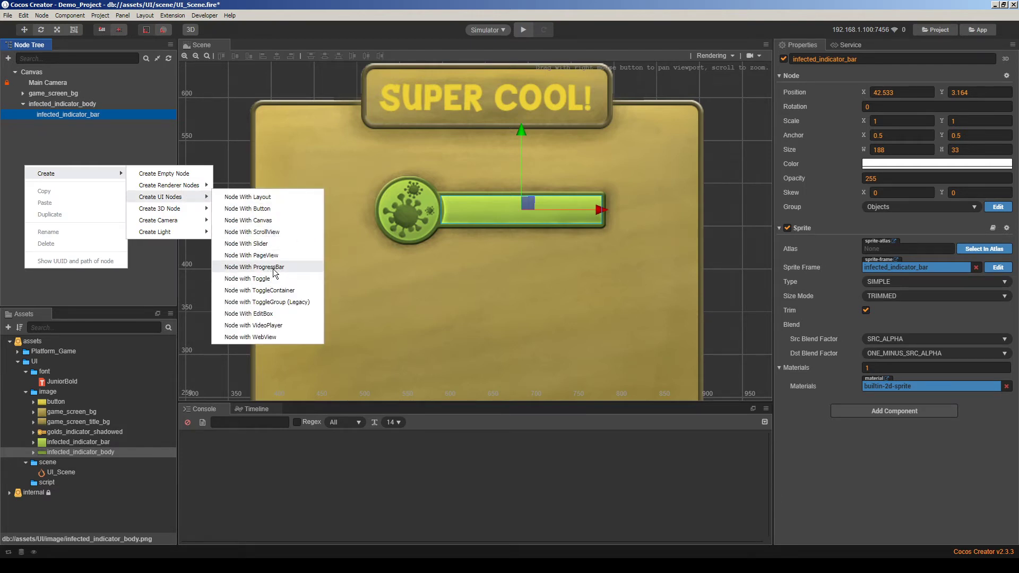
Close the node-creation menu without adding anything and reselect infected_indicator_bar to view its properties
{"action": "left_click", "coordinate": [106, 148]}
{"action": "left_click", "coordinate": [88, 155]}
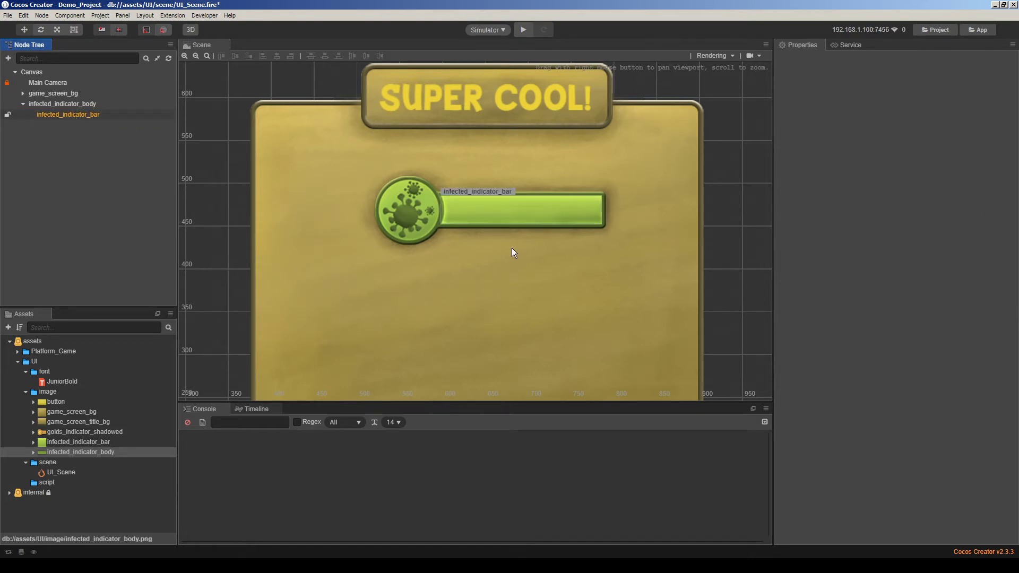
{"action": "left_click", "coordinate": [514, 215]}
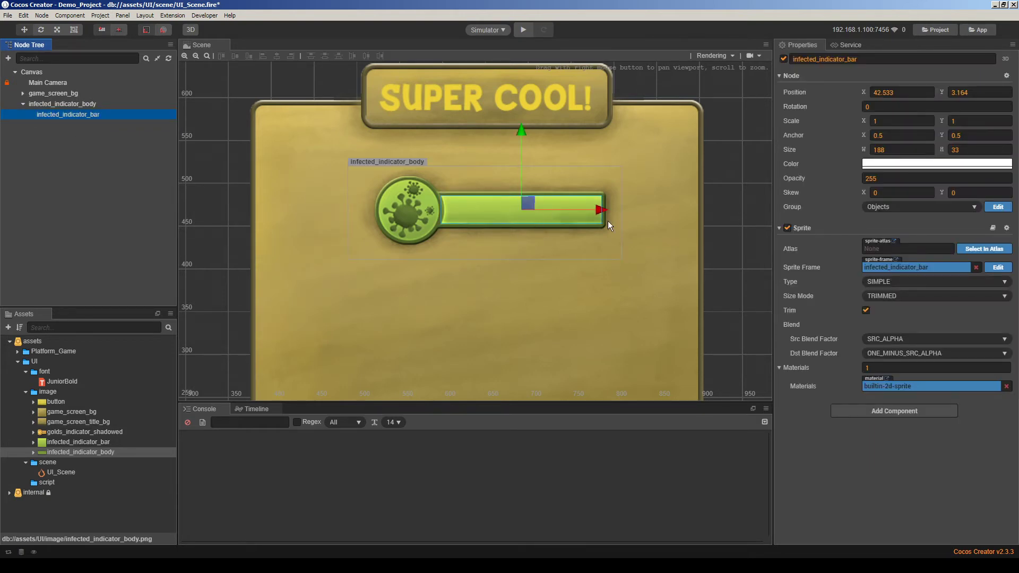
{"action": "scroll", "coordinate": [515, 202], "scroll_direction": "up", "scroll_amount": 2}
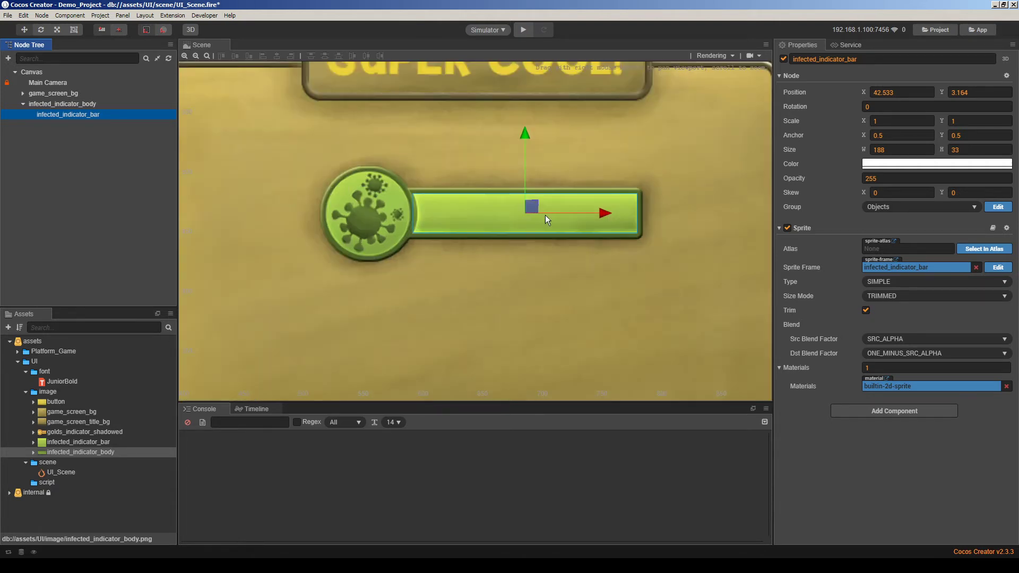
{"action": "scroll", "coordinate": [539, 215], "scroll_direction": "up", "scroll_amount": 2}
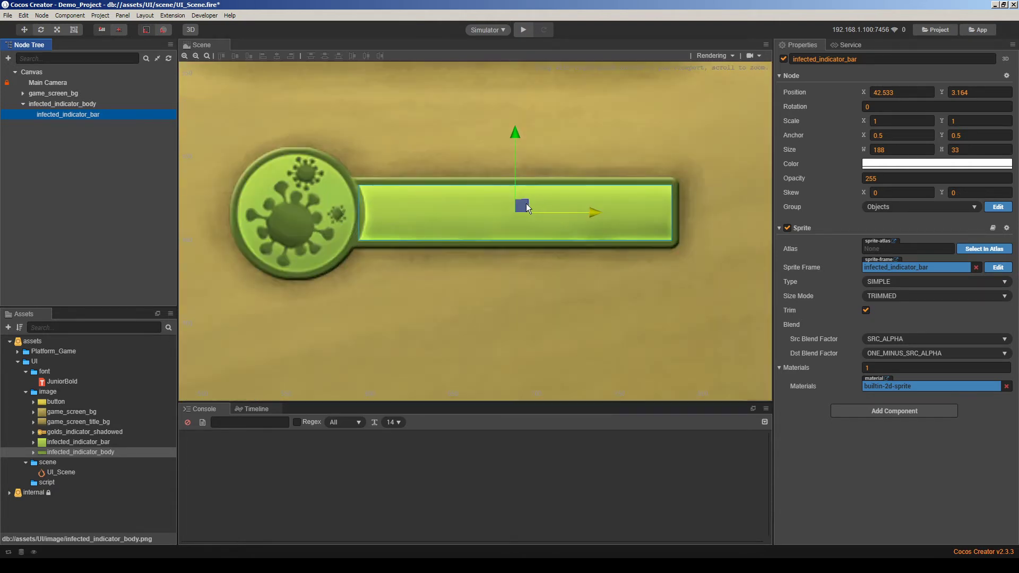
{"action": "scroll", "coordinate": [526, 202], "scroll_direction": "down", "scroll_amount": 2}
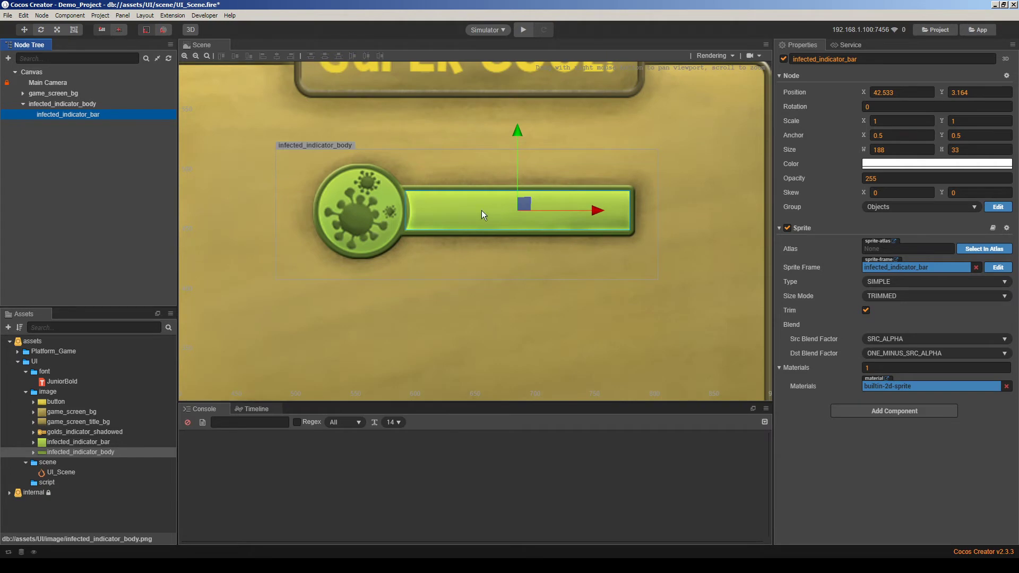
{"action": "scroll", "coordinate": [482, 212], "scroll_direction": "down", "scroll_amount": 2}
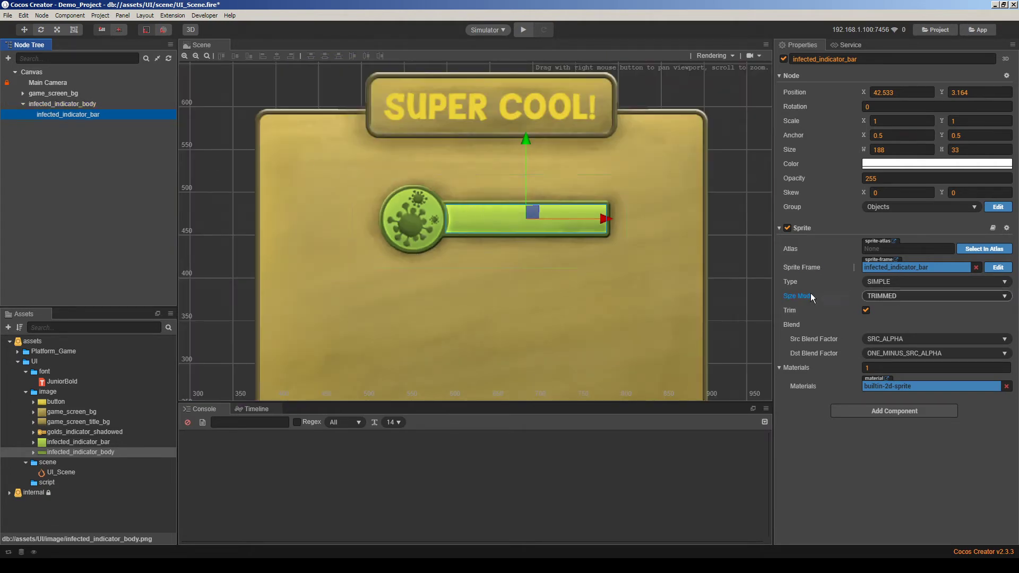
Change the bar sprite's type to FILLED and try Fill Range values 0.8, 0.6 and 0.5
{"action": "left_click", "coordinate": [887, 297]}
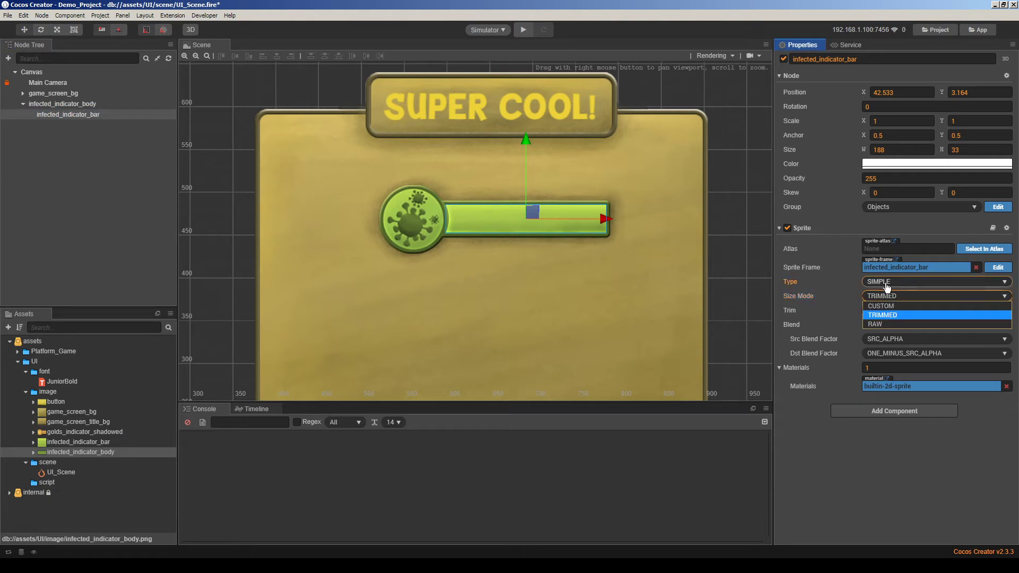
{"action": "left_click", "coordinate": [886, 283]}
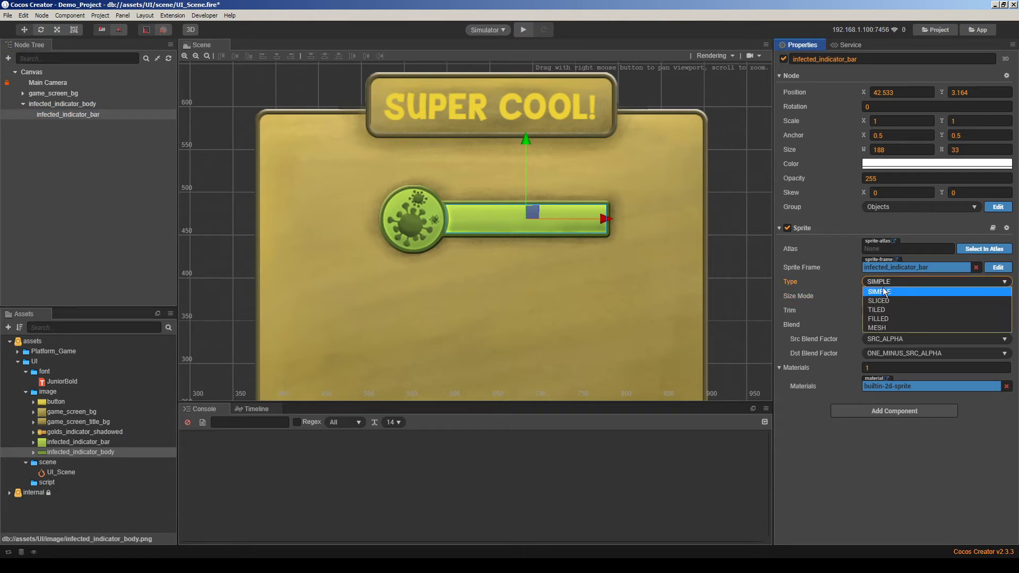
{"action": "left_click", "coordinate": [889, 320]}
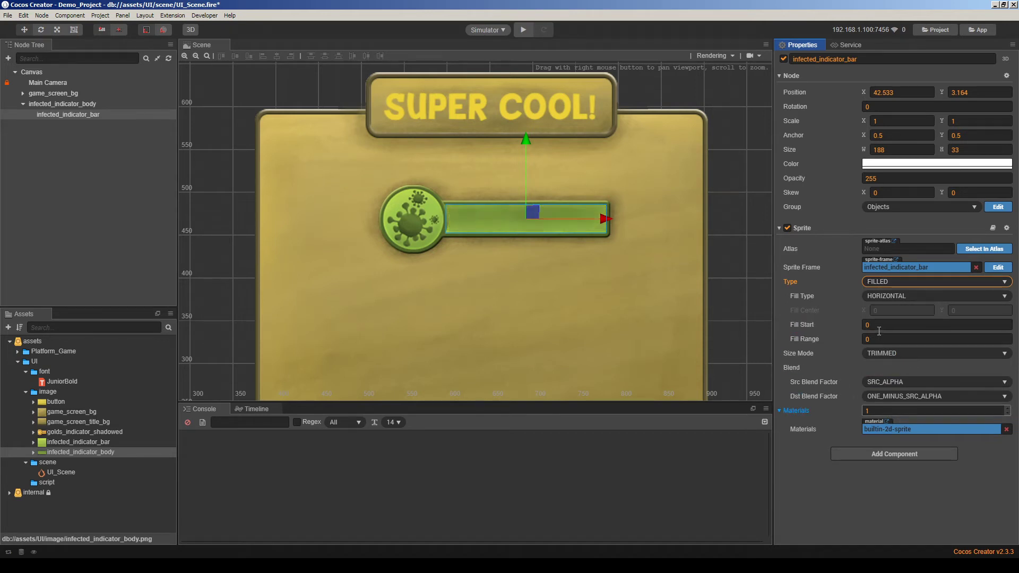
{"action": "left_click", "coordinate": [890, 342]}
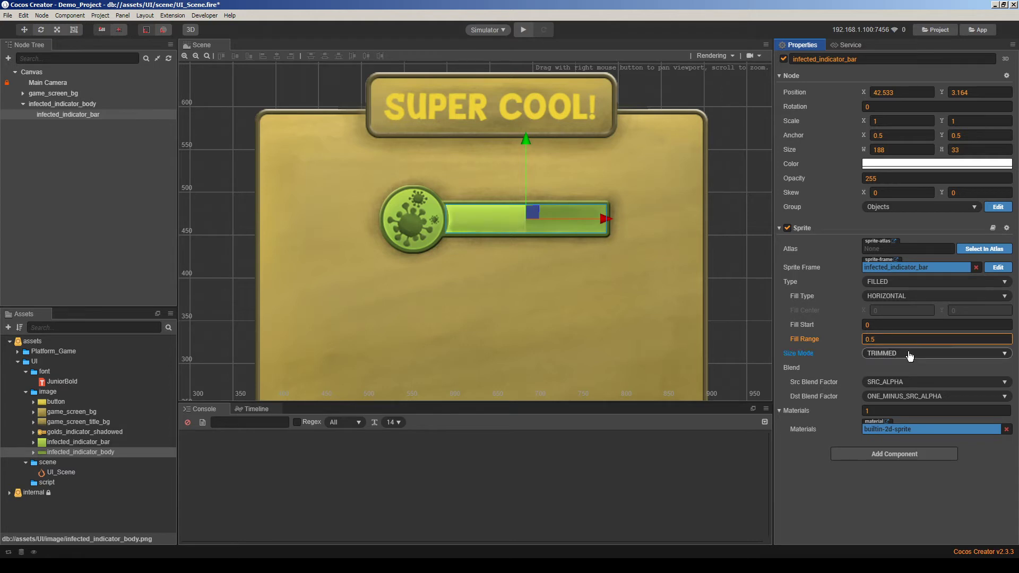
{"action": "left_click", "coordinate": [895, 340]}
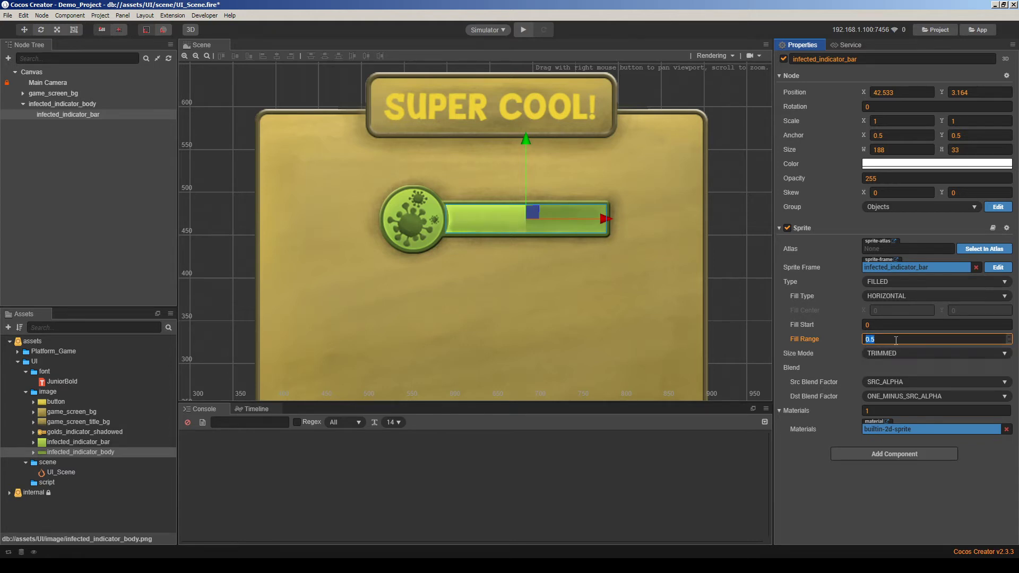
{"action": "type", "text": "0.8"}
{"action": "key", "text": "Return"}
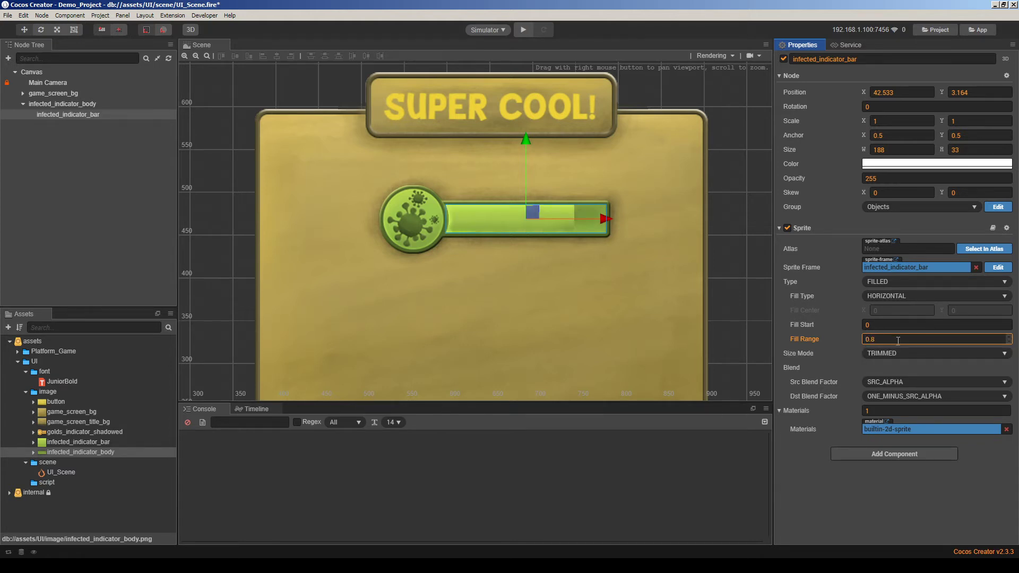
{"action": "left_click", "coordinate": [1009, 342]}
{"action": "left_click", "coordinate": [1009, 342]}
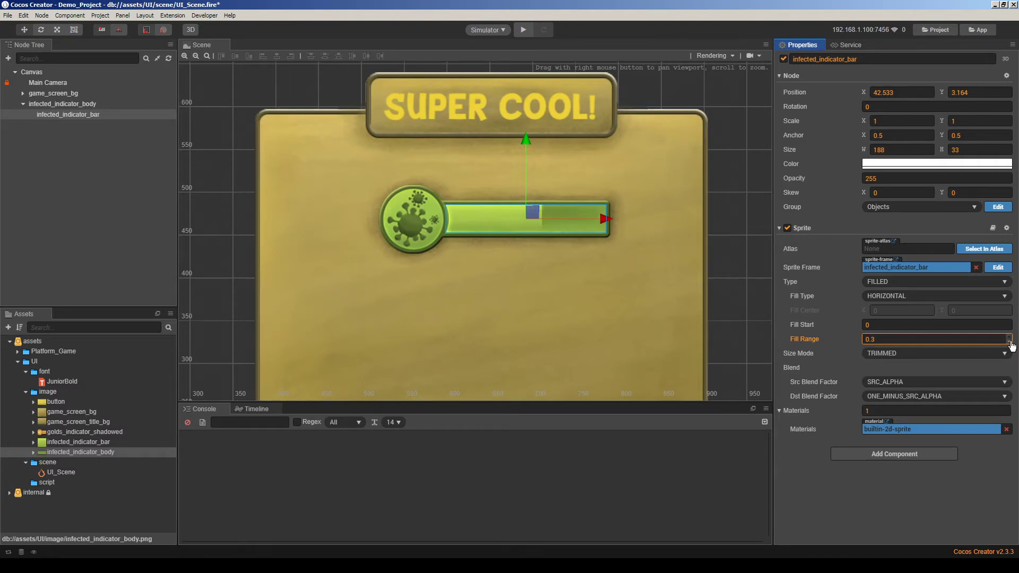
Set Fill Range to 1 and Fill Start to 0 so the bar fills completely
{"action": "left_click", "coordinate": [920, 335]}
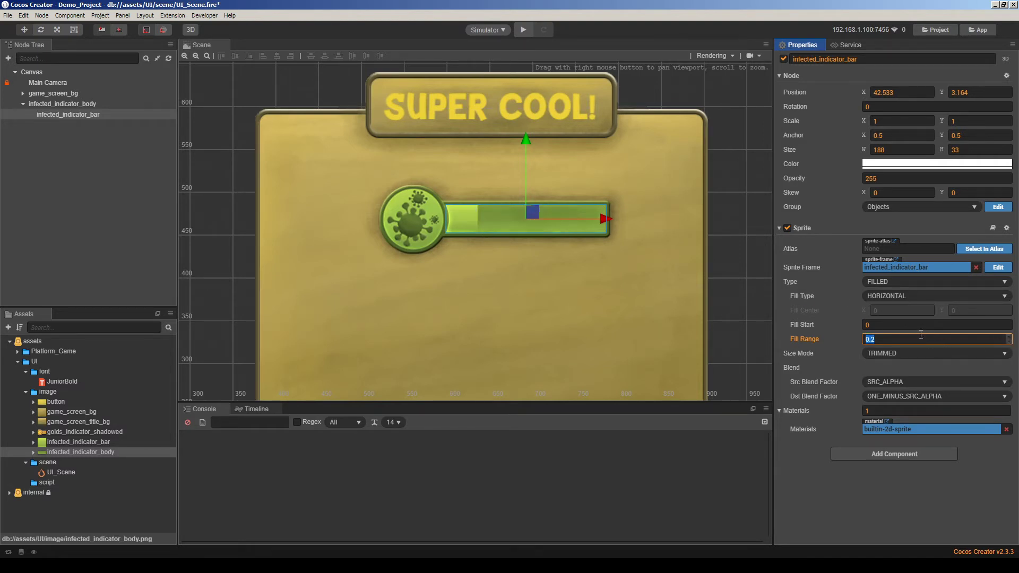
{"action": "type", "text": "1"}
{"action": "key", "text": "Return"}
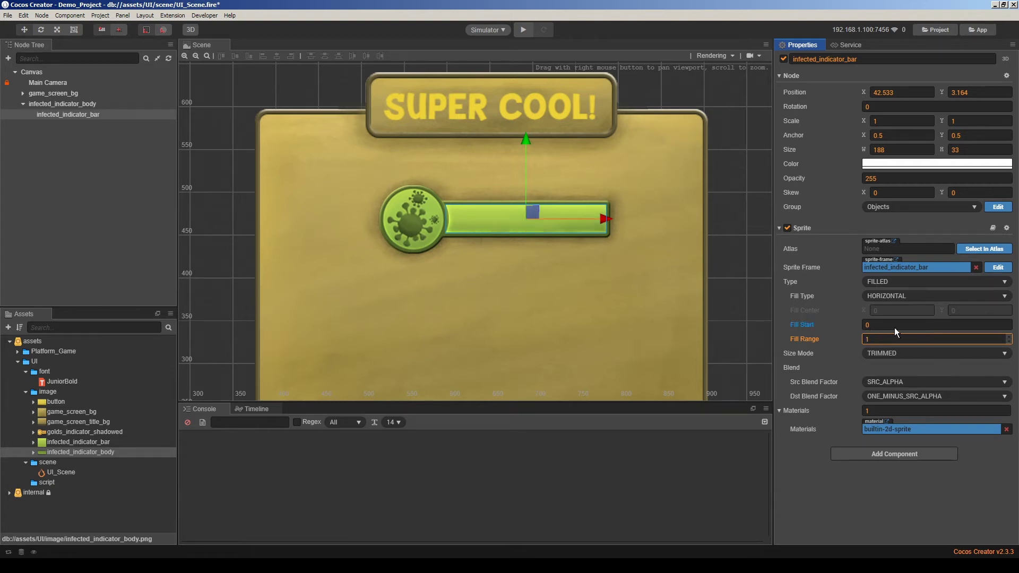
{"action": "left_click", "coordinate": [895, 326]}
{"action": "type", "text": ".5"}
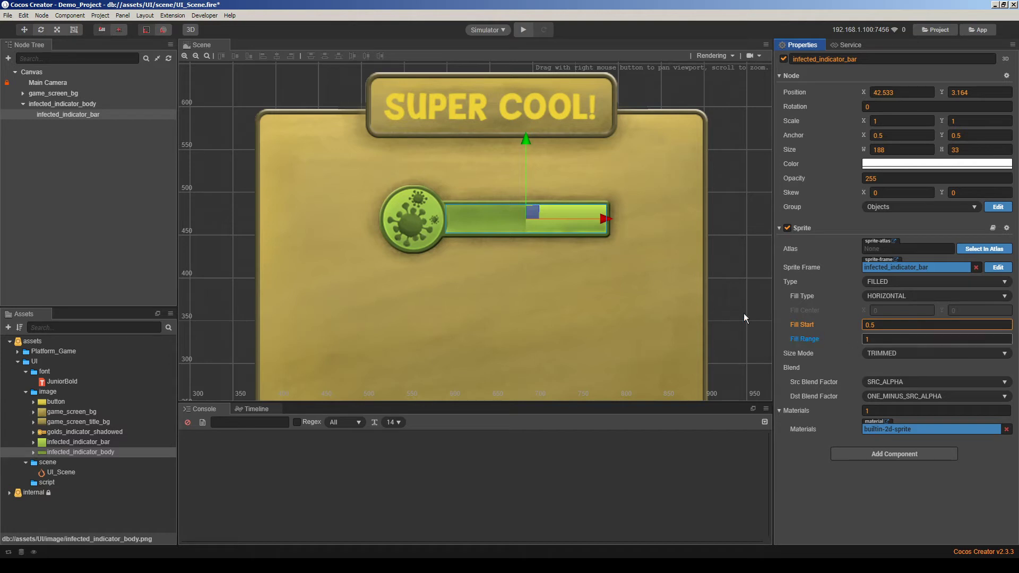
{"action": "left_click", "coordinate": [893, 325]}
{"action": "type", "text": "0"}
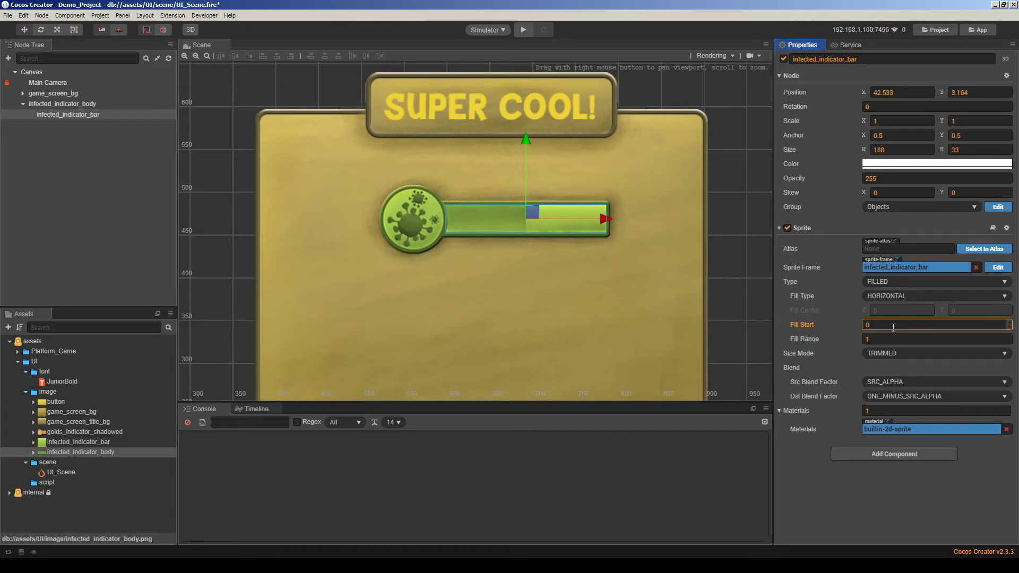
{"action": "key", "text": "Return"}
{"action": "left_click", "coordinate": [904, 339]}
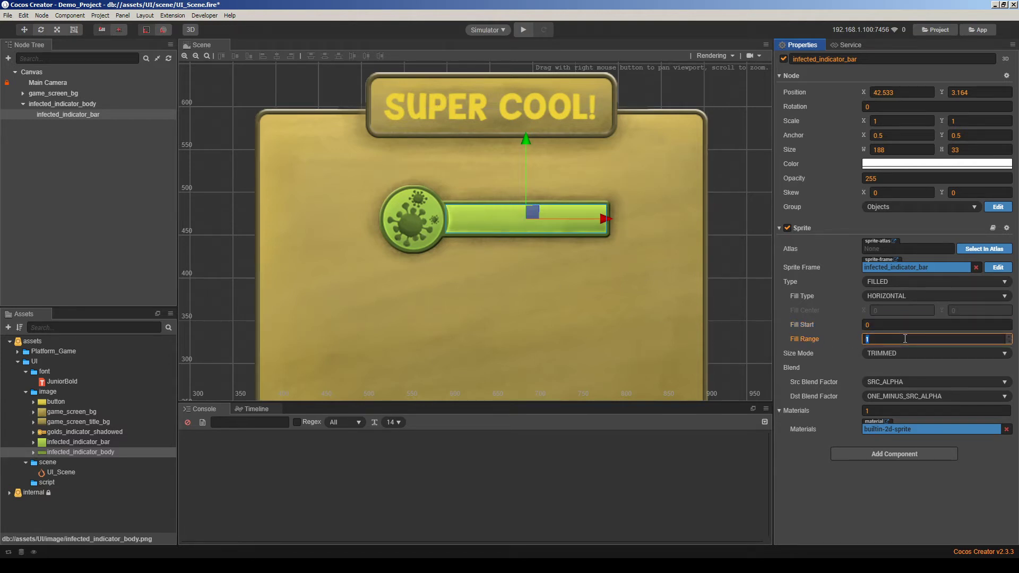
{"action": "left_click", "coordinate": [72, 184]}
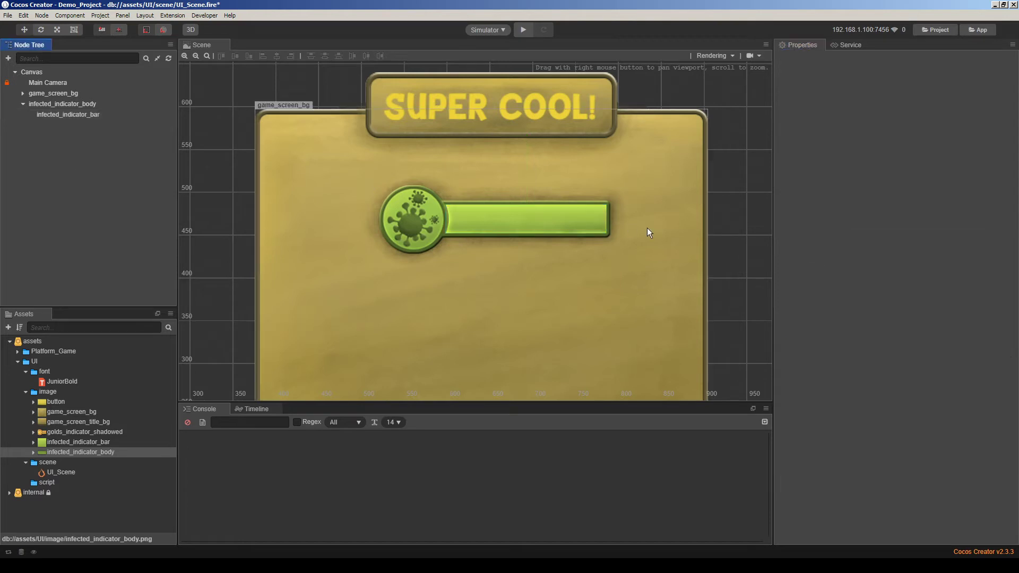
Save the scene with Ctrl+S
{"action": "left_click", "coordinate": [68, 114]}
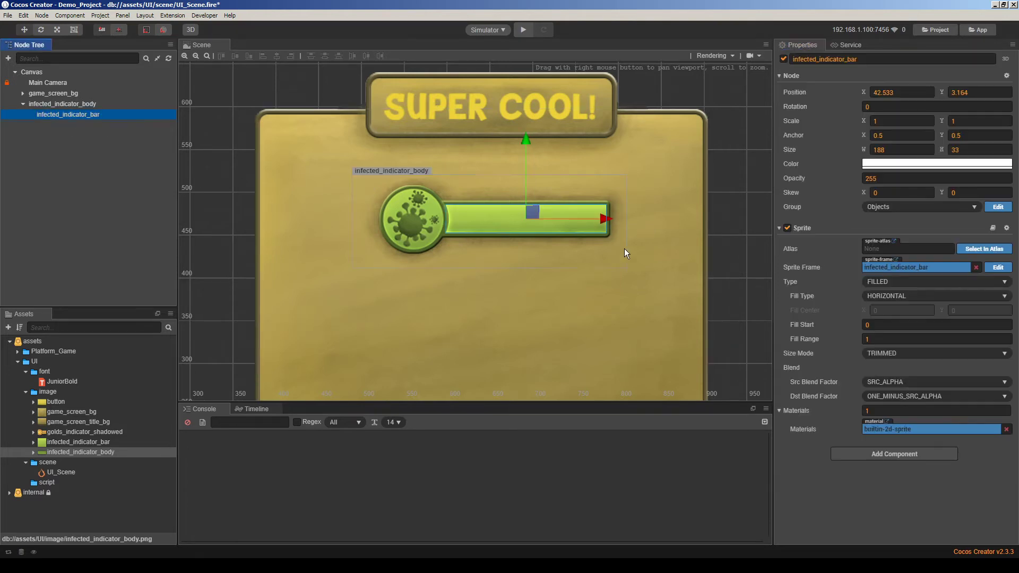
{"action": "left_click", "coordinate": [74, 169]}
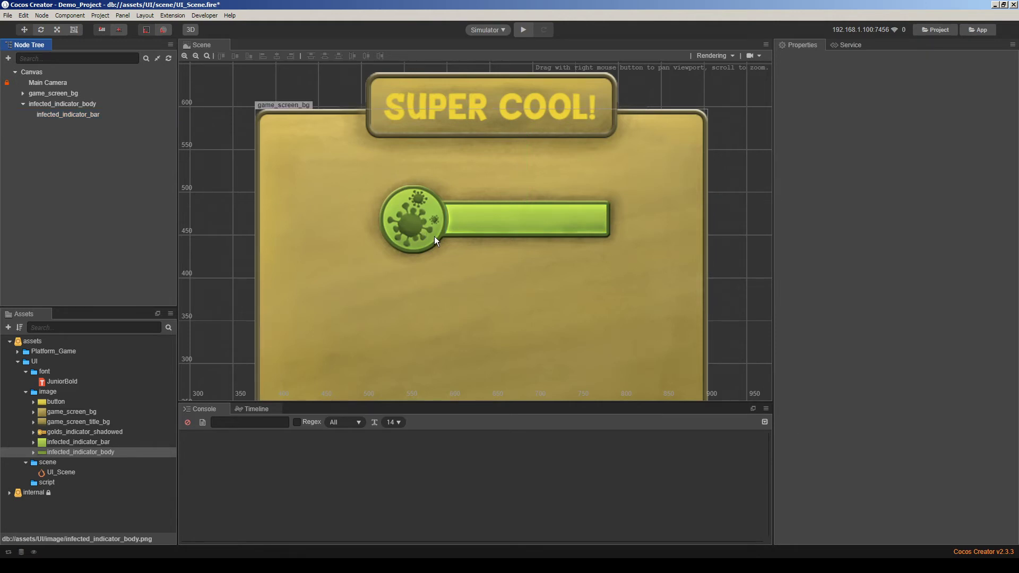
{"action": "scroll", "coordinate": [434, 237], "scroll_direction": "down", "scroll_amount": 5}
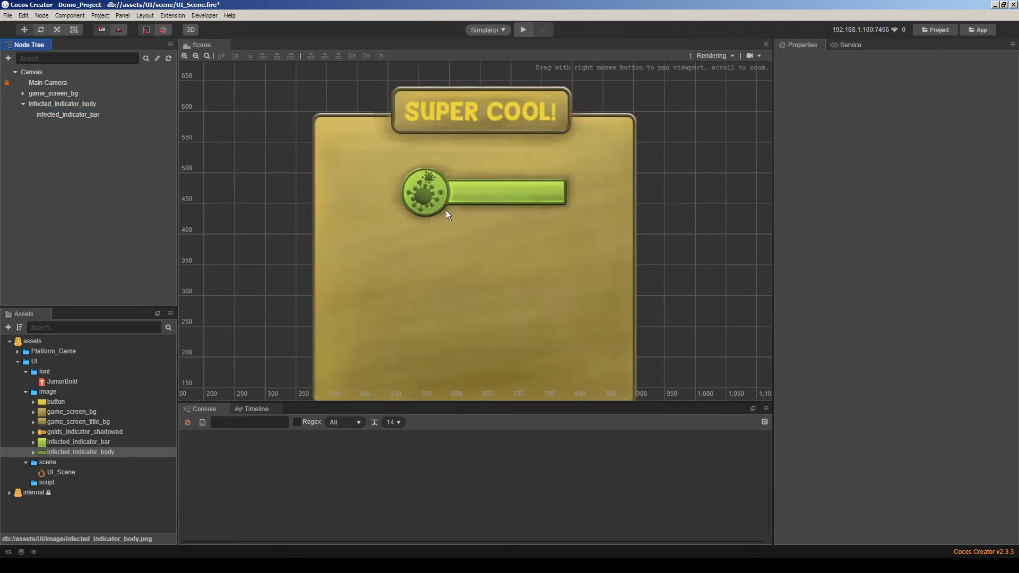
{"action": "scroll", "coordinate": [445, 213], "scroll_direction": "down", "scroll_amount": 3}
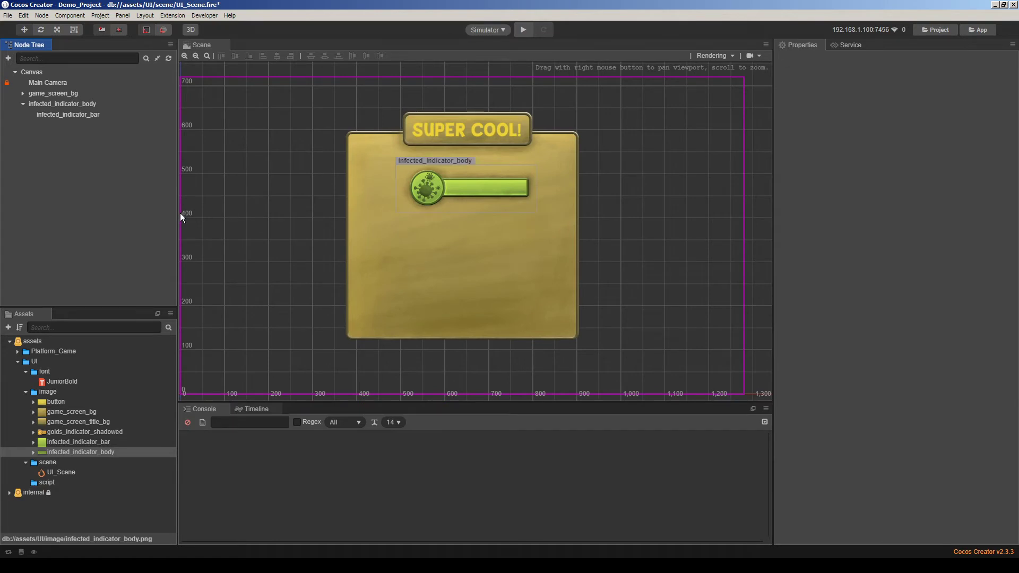
{"action": "key", "text": "ctrl+s"}
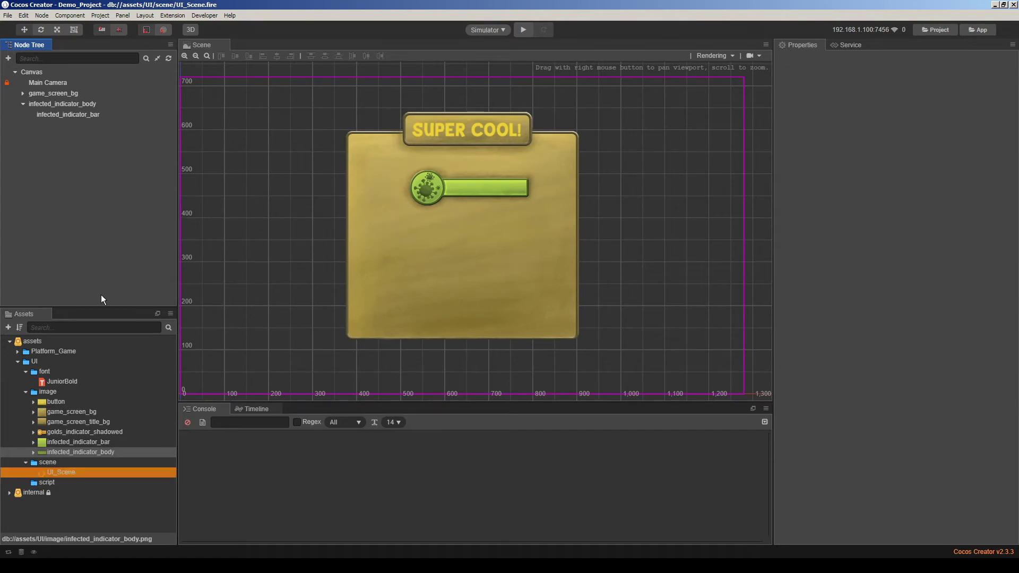
Add the button image as a new sprite node, placed below the progress bar
{"action": "right_click", "coordinate": [88, 183]}
{"action": "key", "text": "Escape"}
{"action": "left_click_drag", "start_coordinate": [71, 405], "coordinate": [445, 261]}
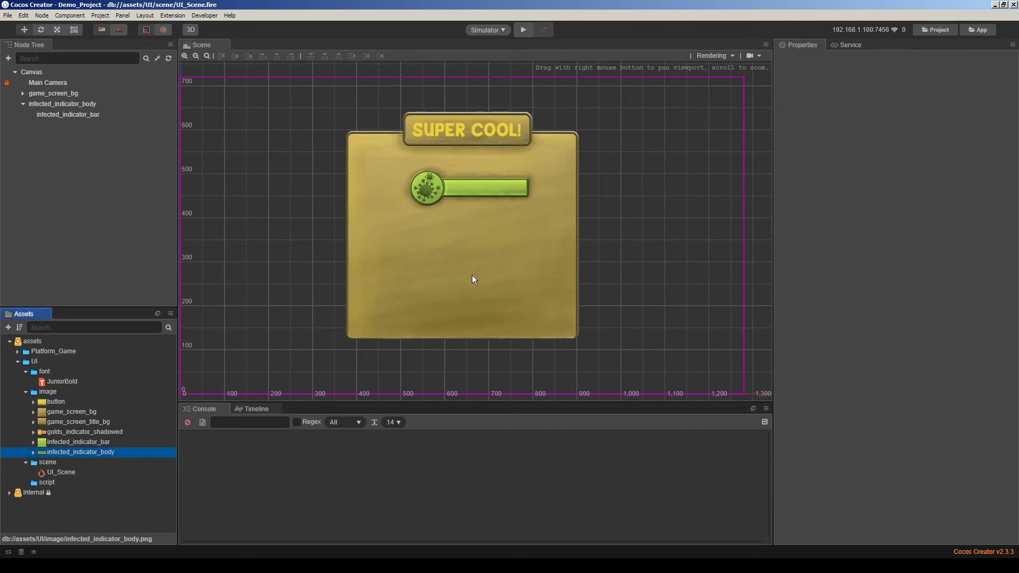
{"action": "left_click_drag", "start_coordinate": [464, 257], "coordinate": [473, 286]}
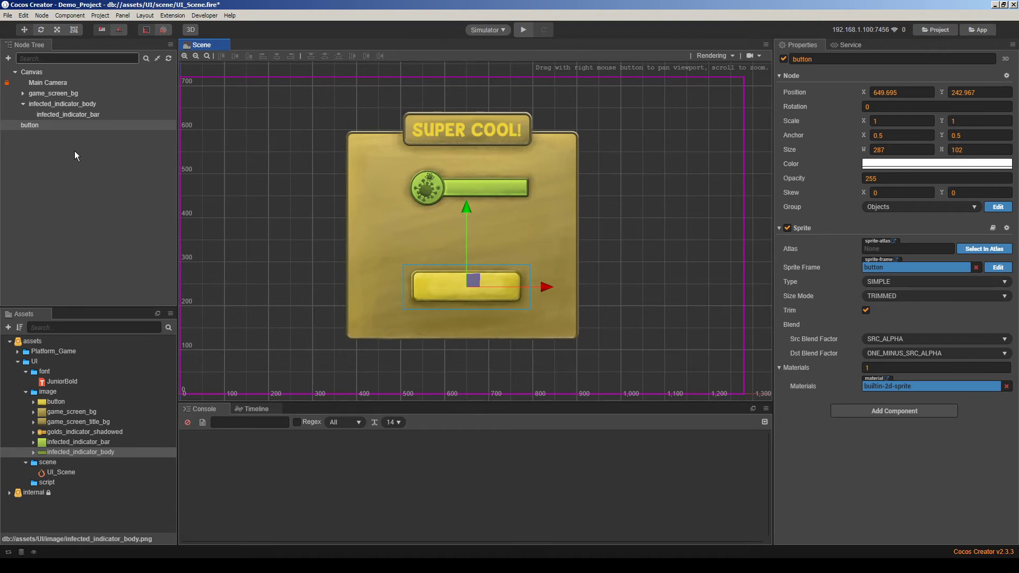
Add a label node under the button and set its text to FILL IT!
{"action": "right_click", "coordinate": [74, 168]}
{"action": "mouse_move", "coordinate": [101, 174]}
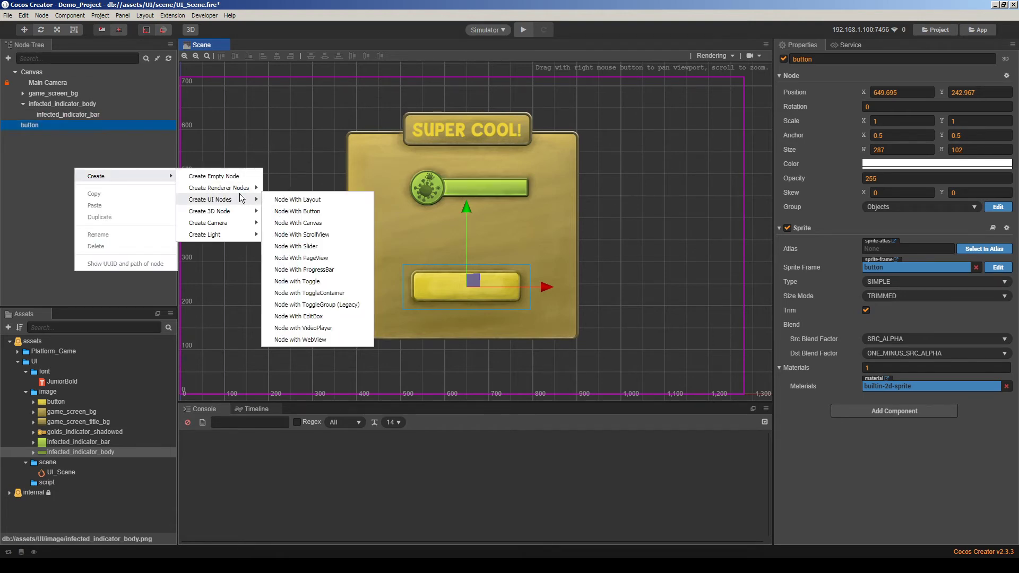
{"action": "left_click", "coordinate": [297, 215]}
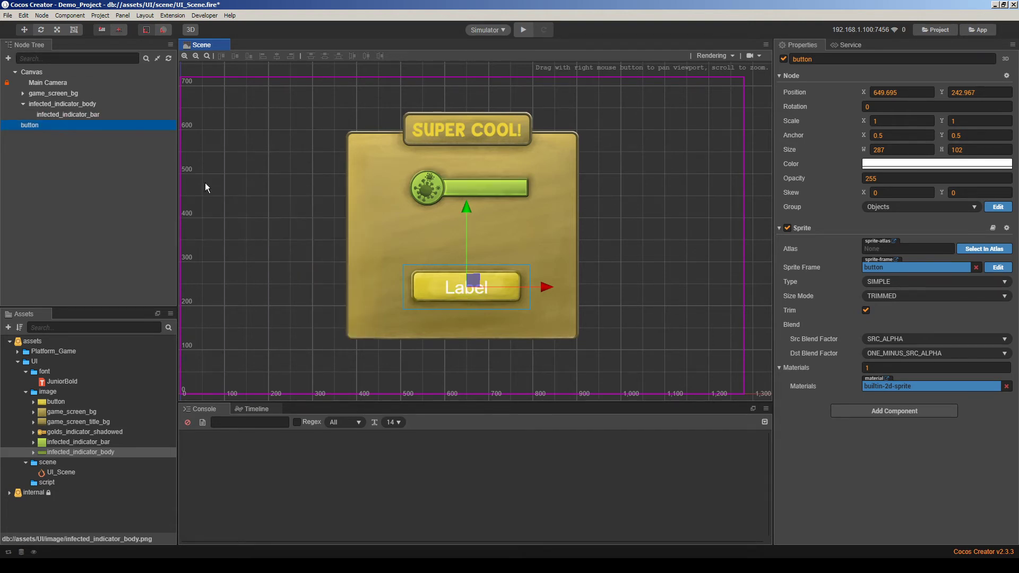
{"action": "left_click", "coordinate": [903, 246]}
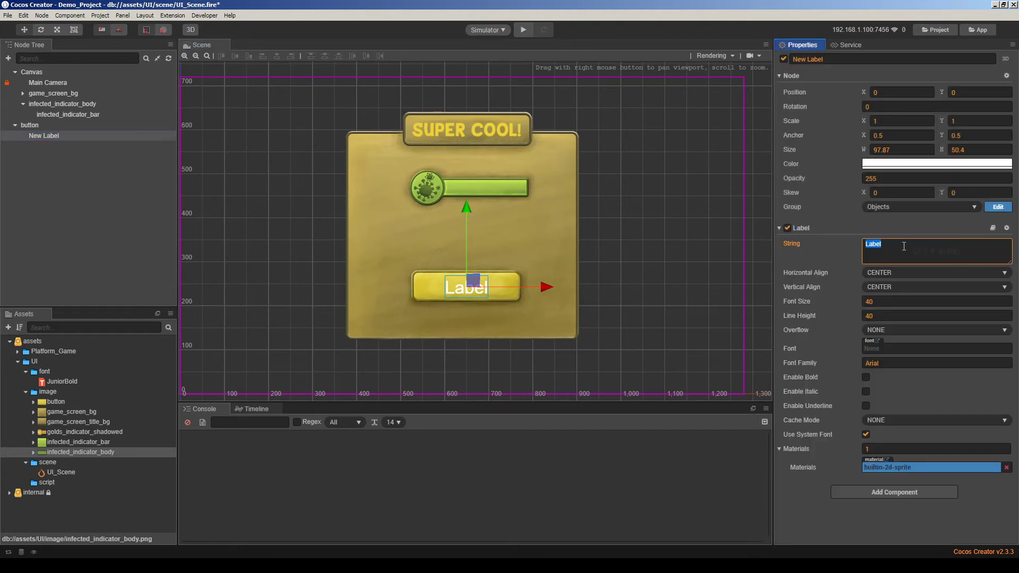
{"action": "type", "text": "Fill"}
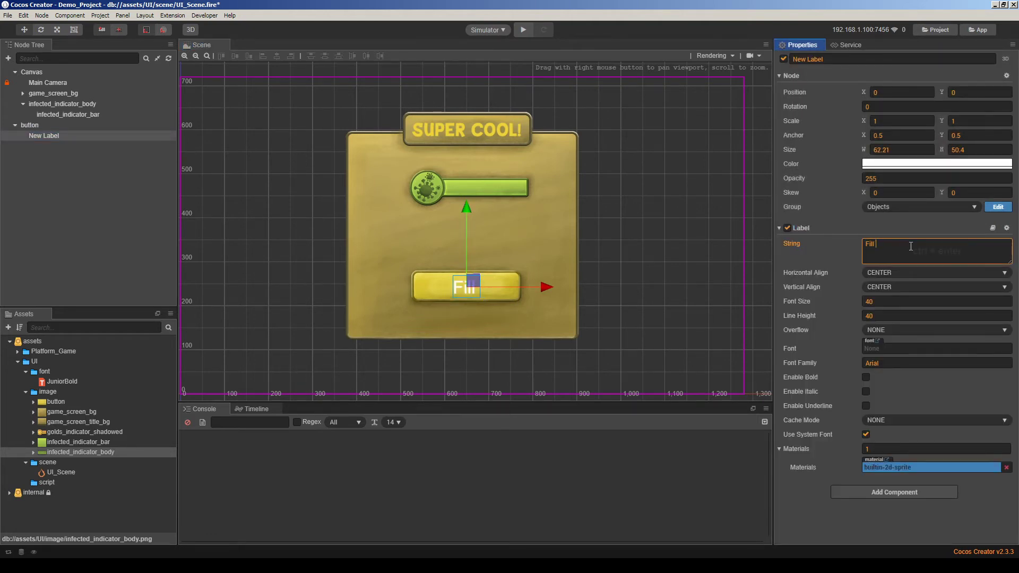
{"action": "key", "text": "BackSpace"}
{"action": "key", "text": "BackSpace"}
{"action": "key", "text": "BackSpace"}
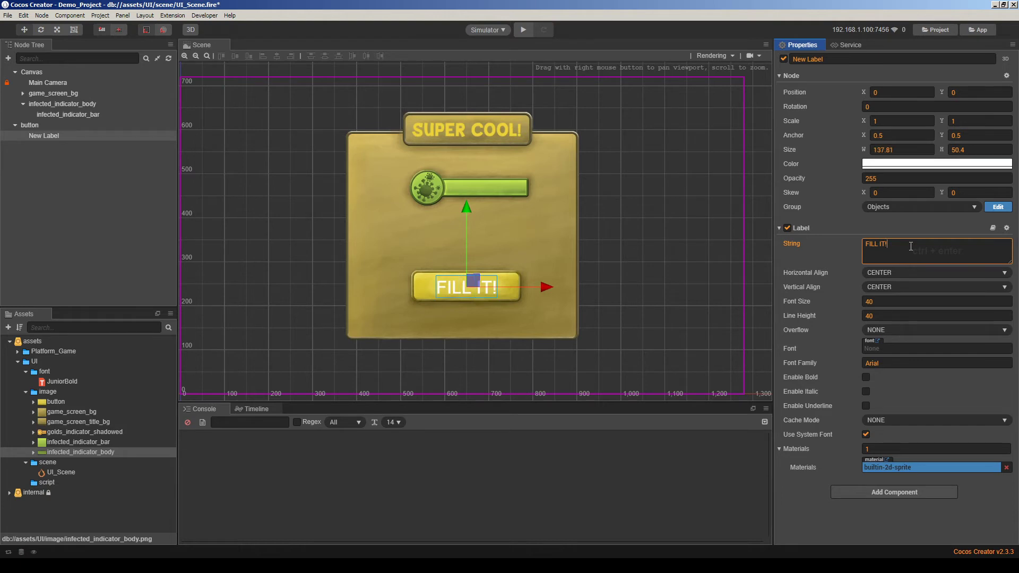
Set the label's font to JuniorBold and nudge it slightly upward on the button
{"action": "scroll", "coordinate": [500, 250], "scroll_direction": "up", "scroll_amount": 4}
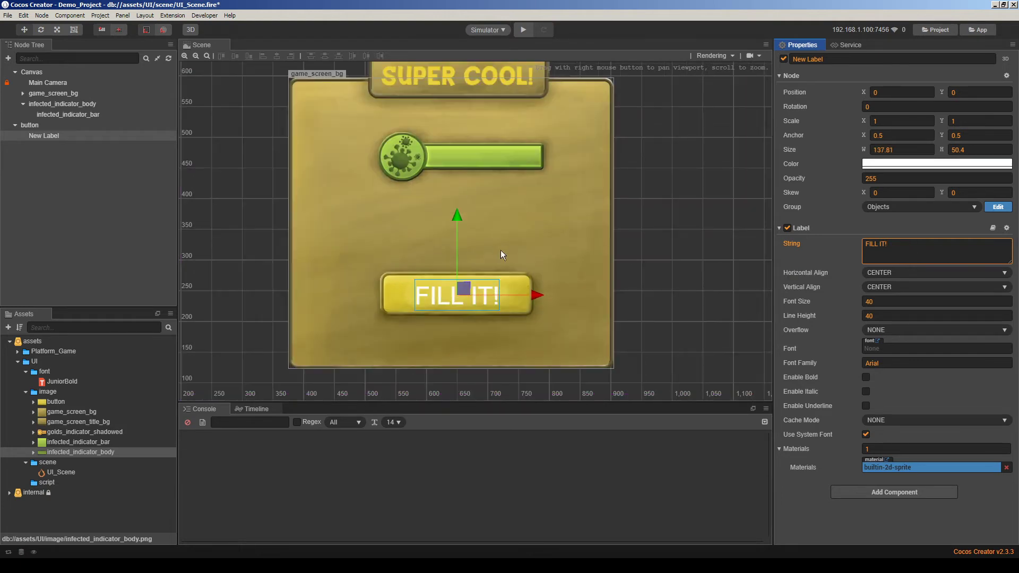
{"action": "right_click_drag", "start_coordinate": [510, 219], "coordinate": [517, 196]}
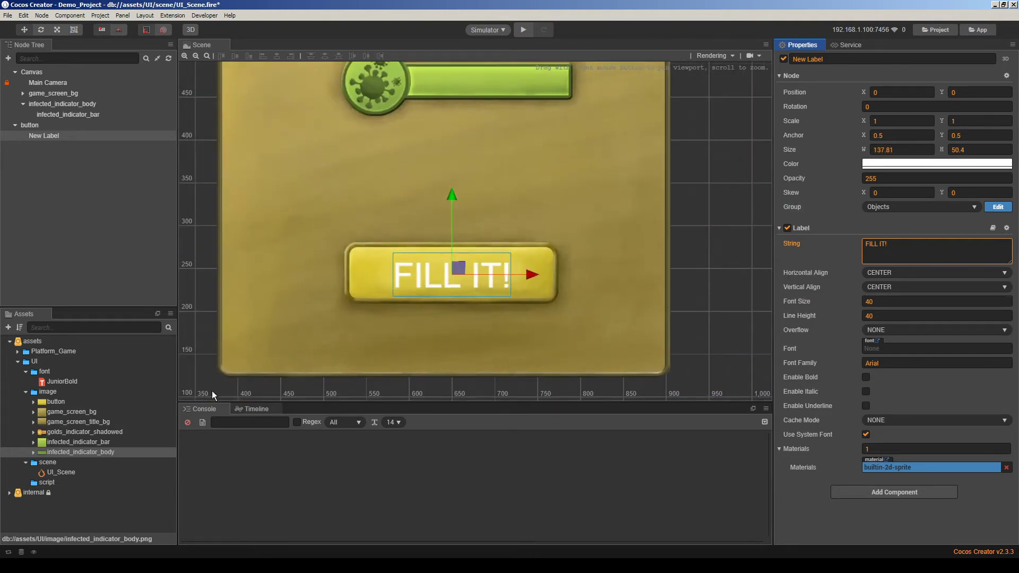
{"action": "left_click_drag", "start_coordinate": [69, 383], "coordinate": [900, 351]}
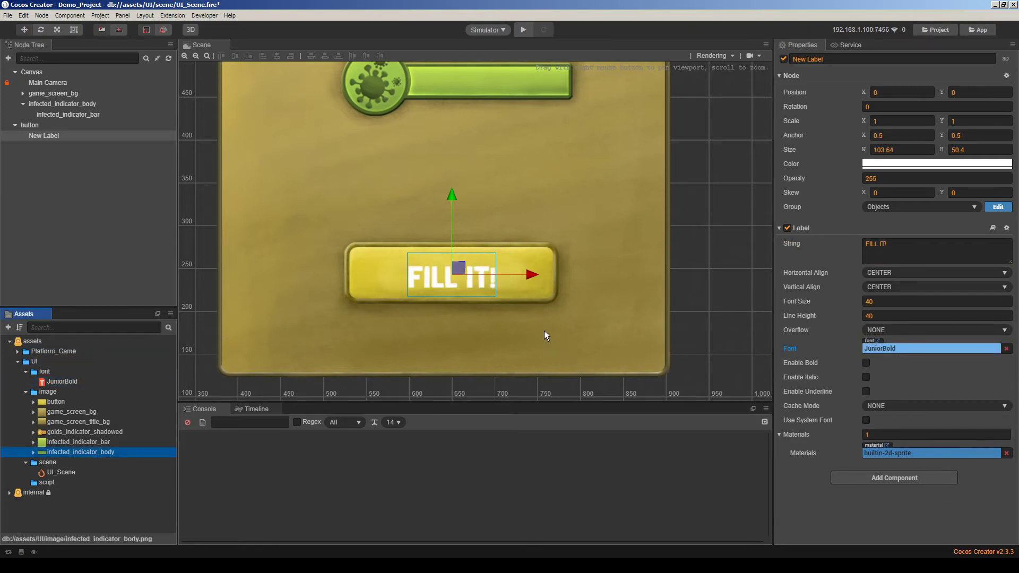
{"action": "left_click_drag", "start_coordinate": [463, 269], "coordinate": [461, 263]}
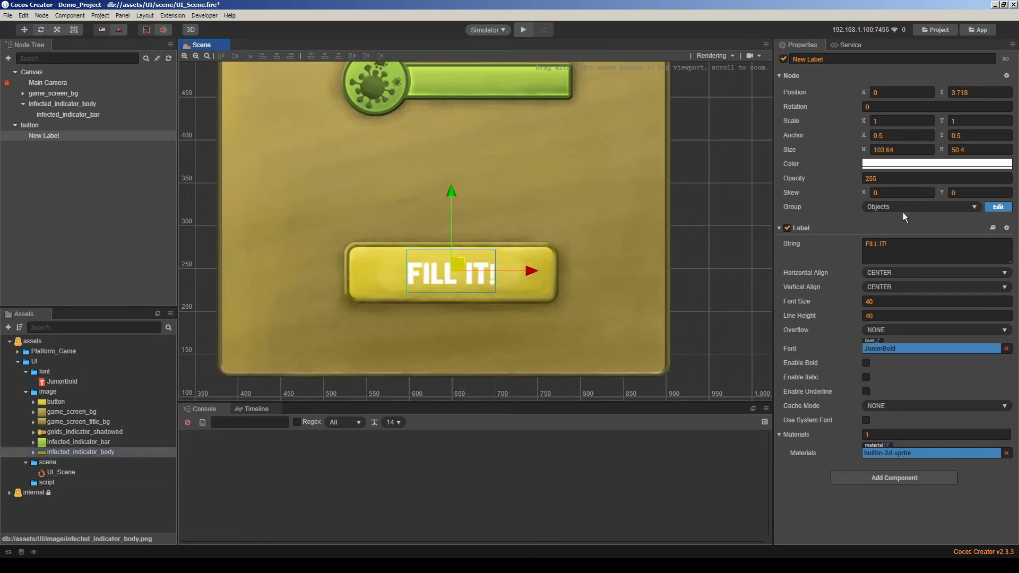
{"action": "left_click", "coordinate": [901, 165]}
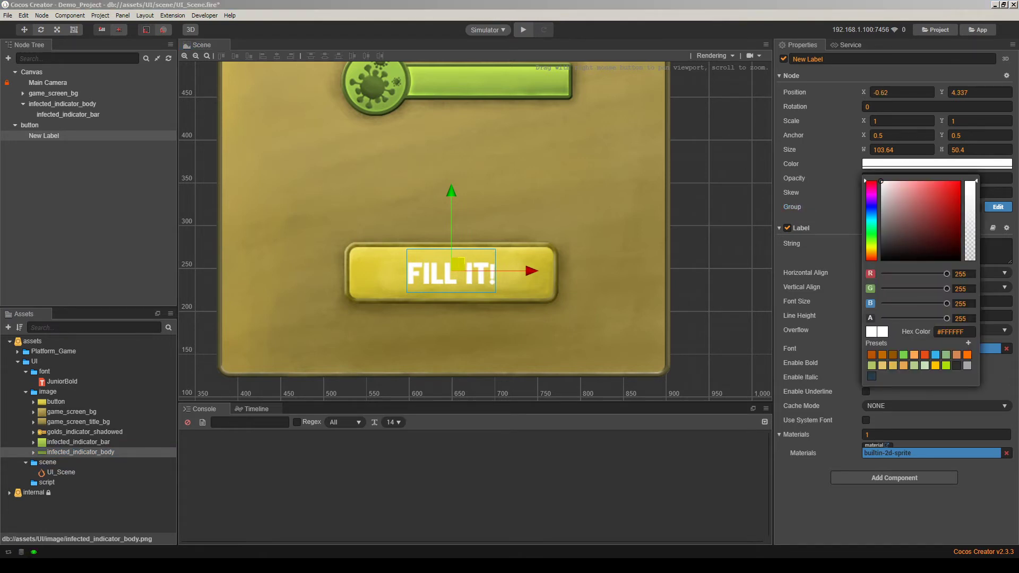
Colour the FILL IT! label a dark brownish gold, #6D5300
{"action": "left_click", "coordinate": [959, 331]}
{"action": "key", "text": "ctrl+a"}
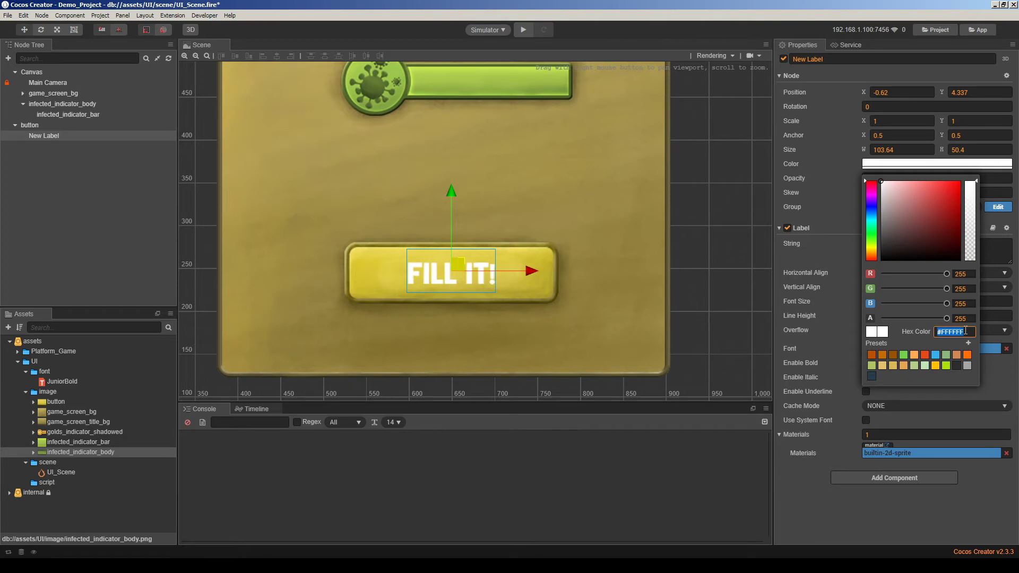
{"action": "type", "text": "#EDD23A"}
{"action": "key", "text": "Return"}
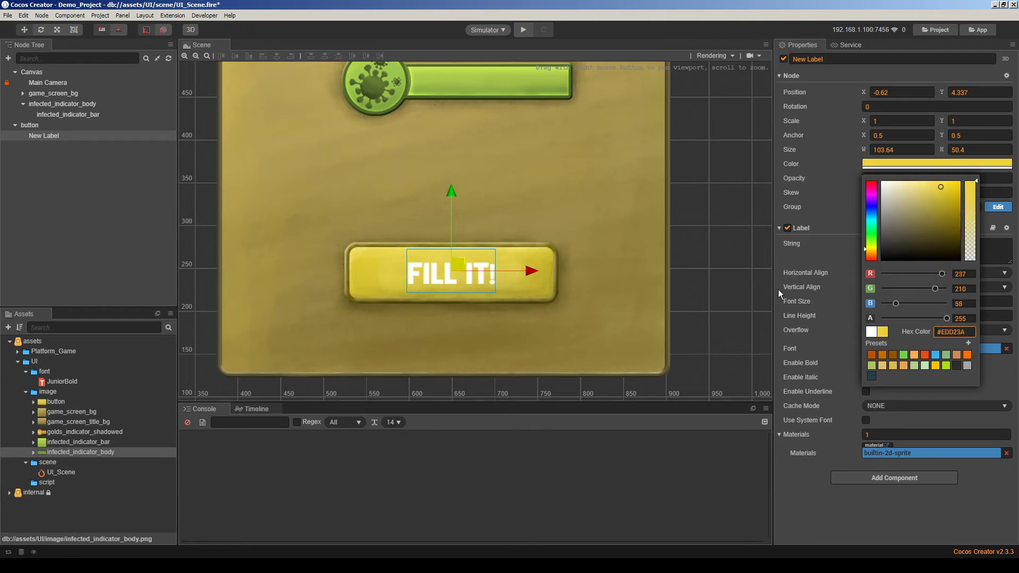
{"action": "left_click", "coordinate": [934, 365]}
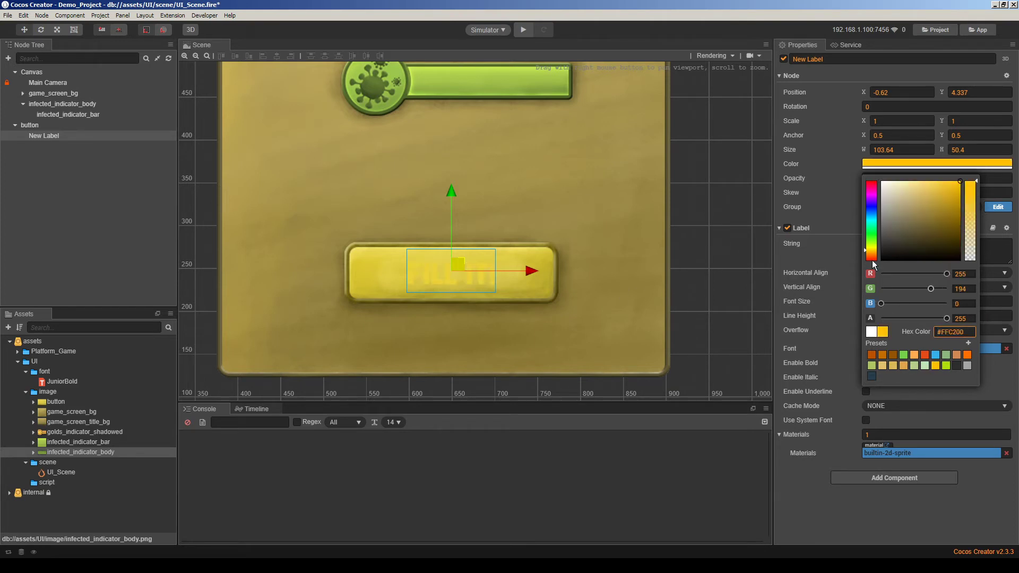
{"action": "left_click", "coordinate": [959, 206]}
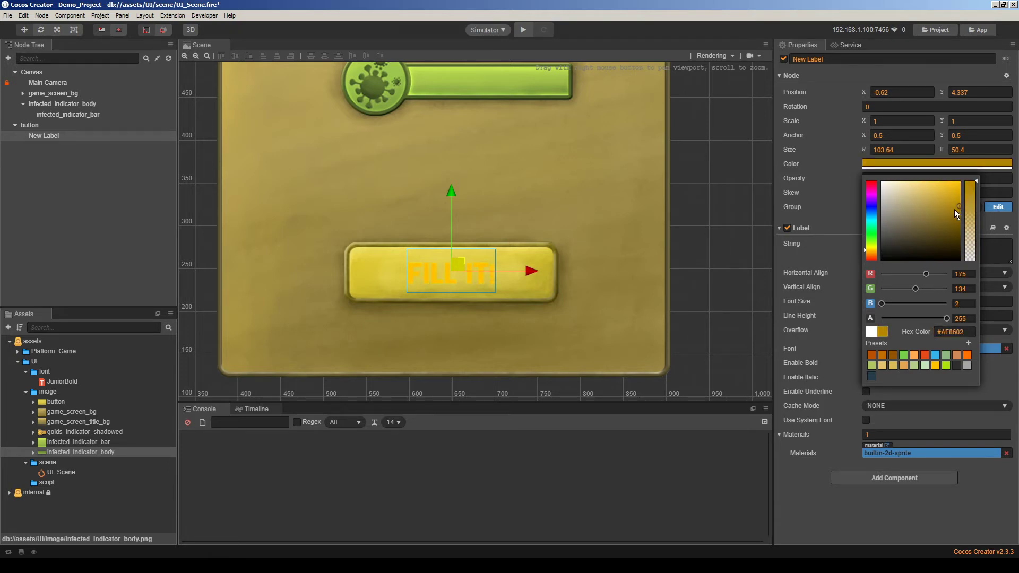
{"action": "left_click", "coordinate": [960, 219]}
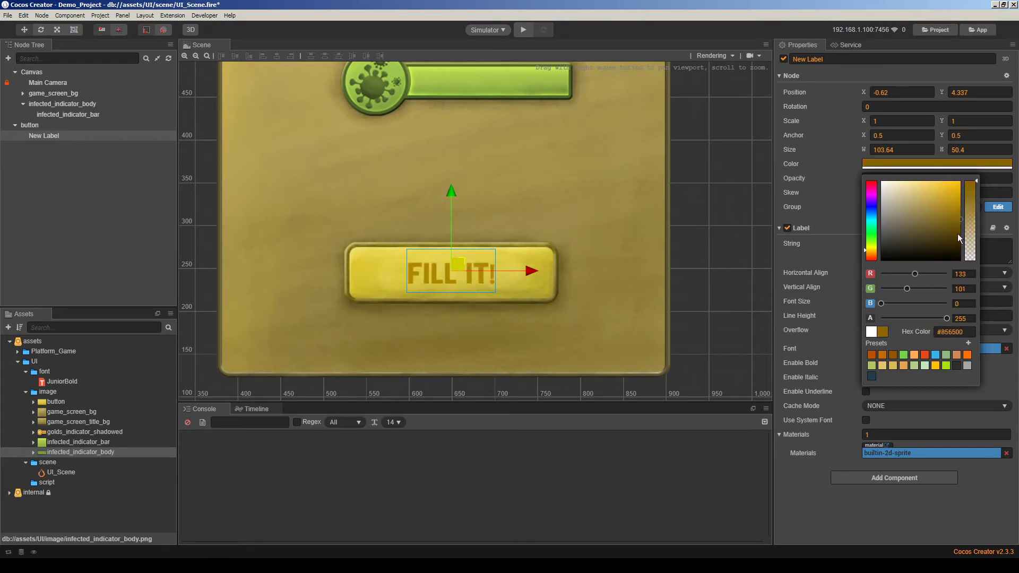
{"action": "left_click", "coordinate": [959, 227]}
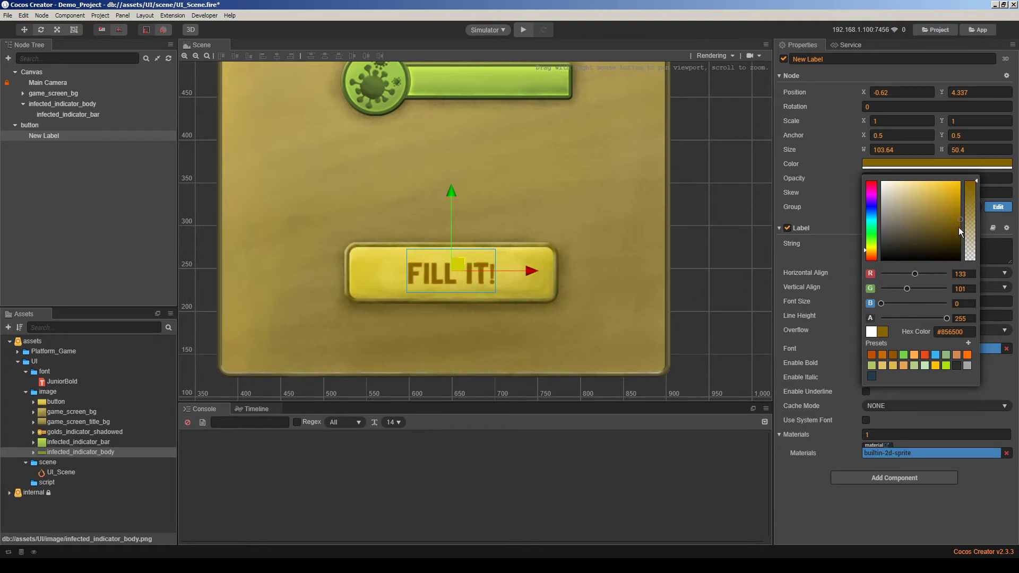
{"action": "left_click", "coordinate": [754, 227]}
Set the label's font size to 52 with matching line height 52, then select the button node
{"action": "scroll", "coordinate": [444, 253], "scroll_direction": "down", "scroll_amount": 5}
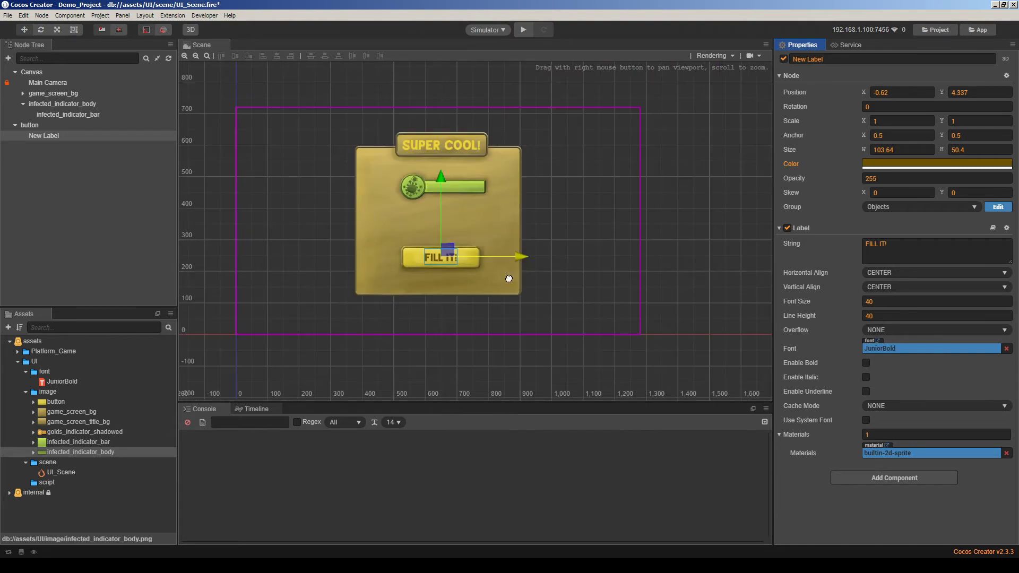
{"action": "scroll", "coordinate": [435, 281], "scroll_direction": "up", "scroll_amount": 4}
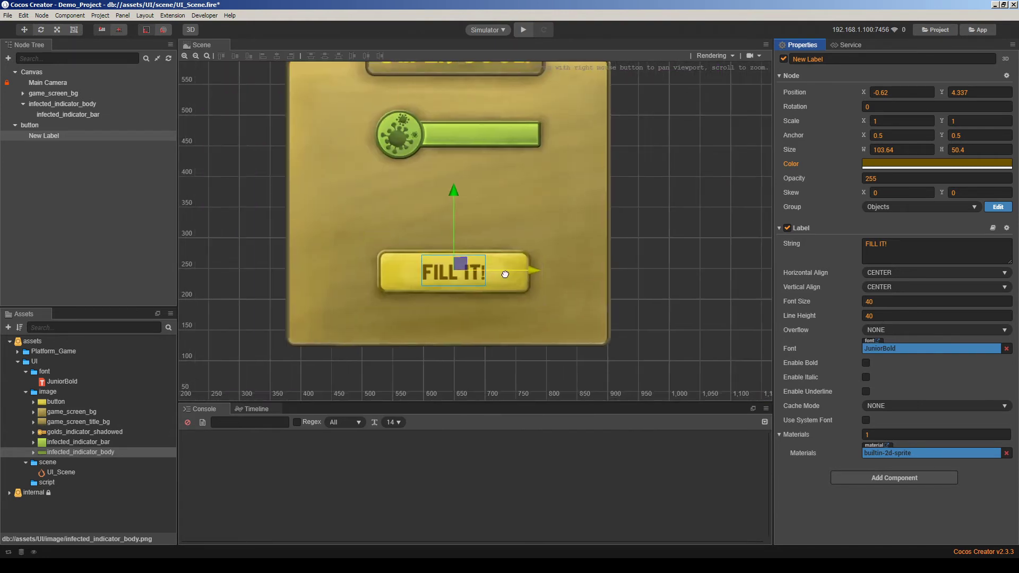
{"action": "left_click", "coordinate": [873, 301]}
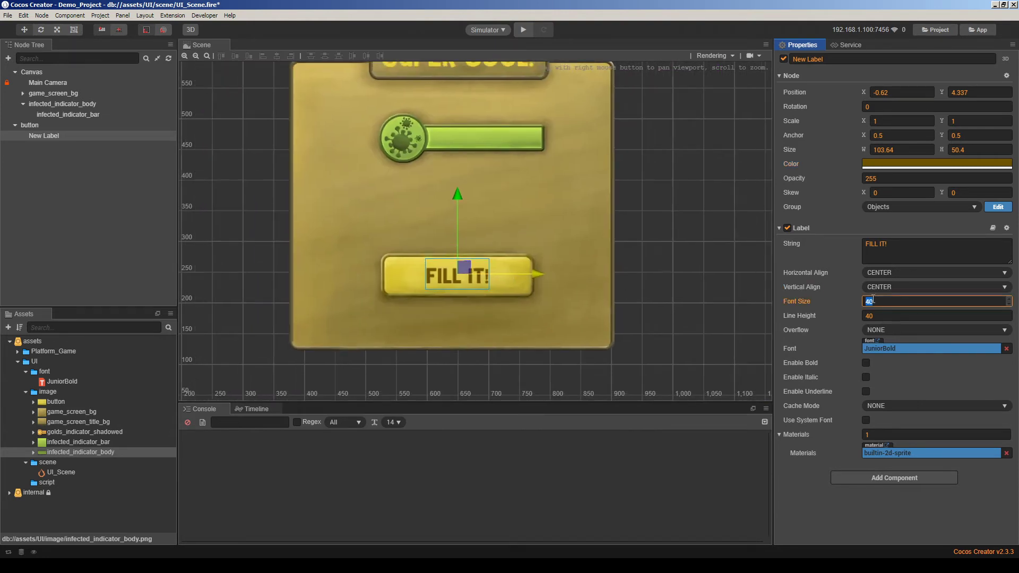
{"action": "type", "text": "64"}
{"action": "key", "text": "Tab"}
{"action": "type", "text": "64"}
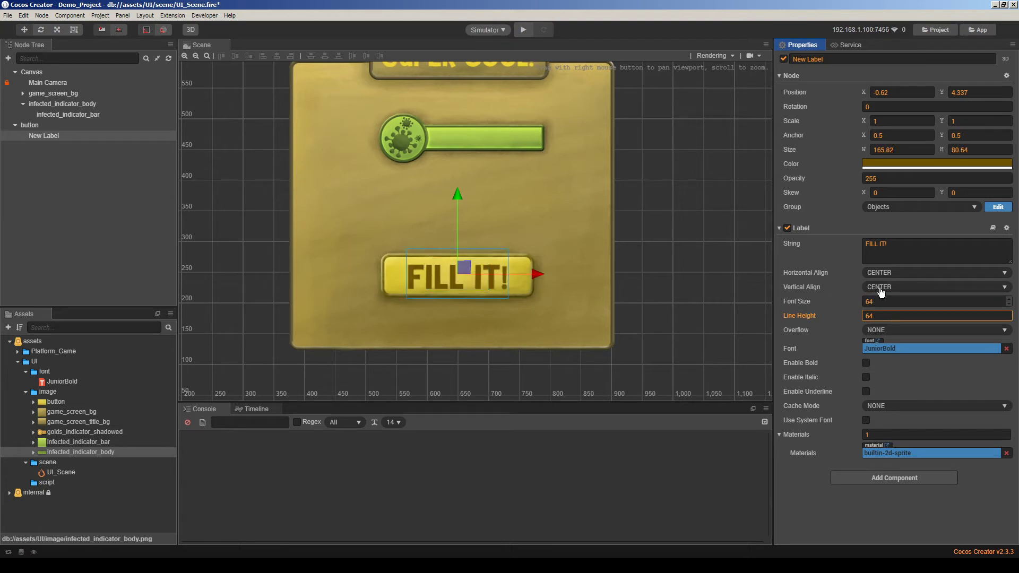
{"action": "left_click", "coordinate": [884, 301]}
{"action": "type", "text": "5"}
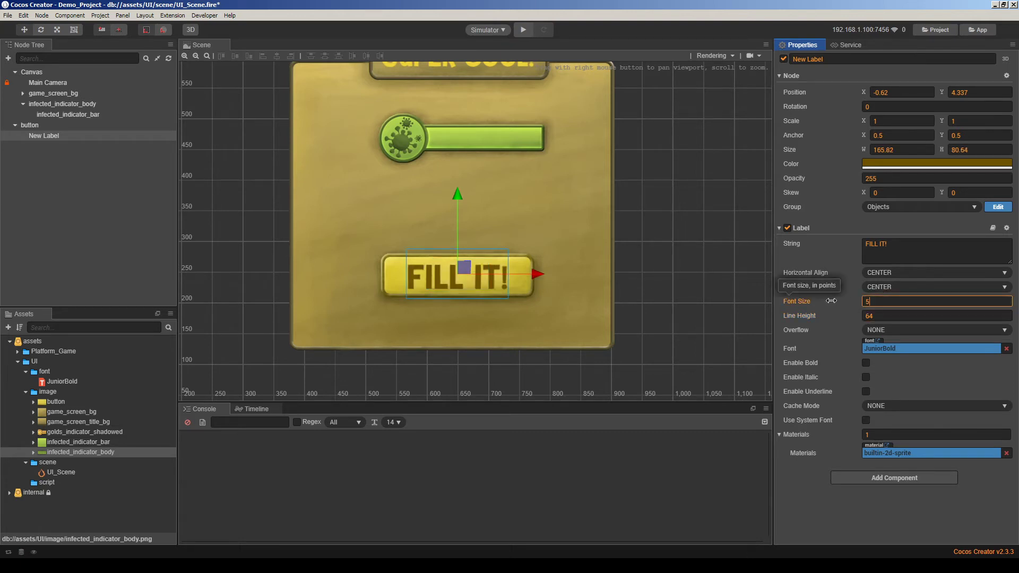
{"action": "type", "text": "2"}
{"action": "key", "text": "Tab"}
{"action": "type", "text": "52"}
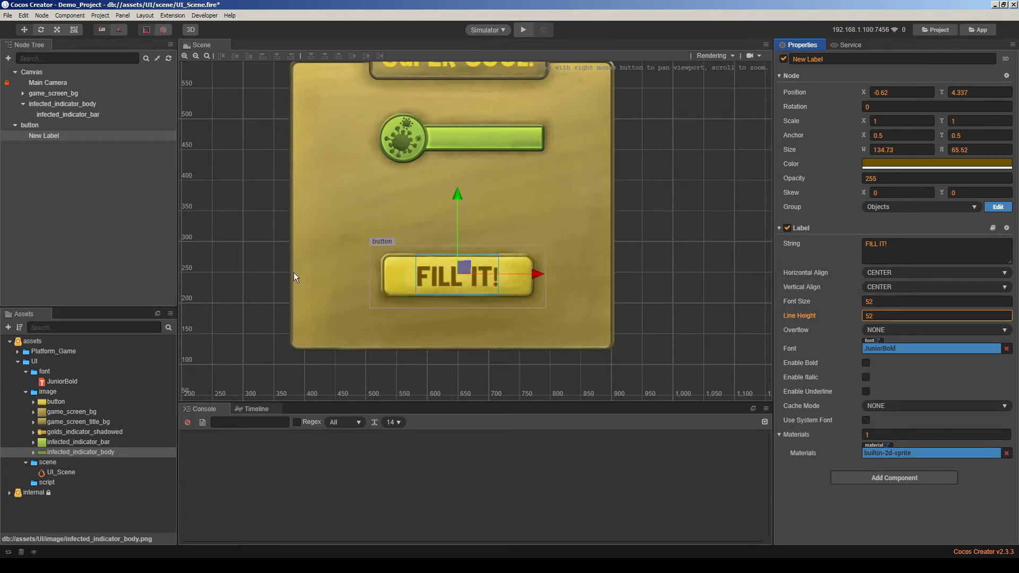
{"action": "left_click", "coordinate": [272, 264]}
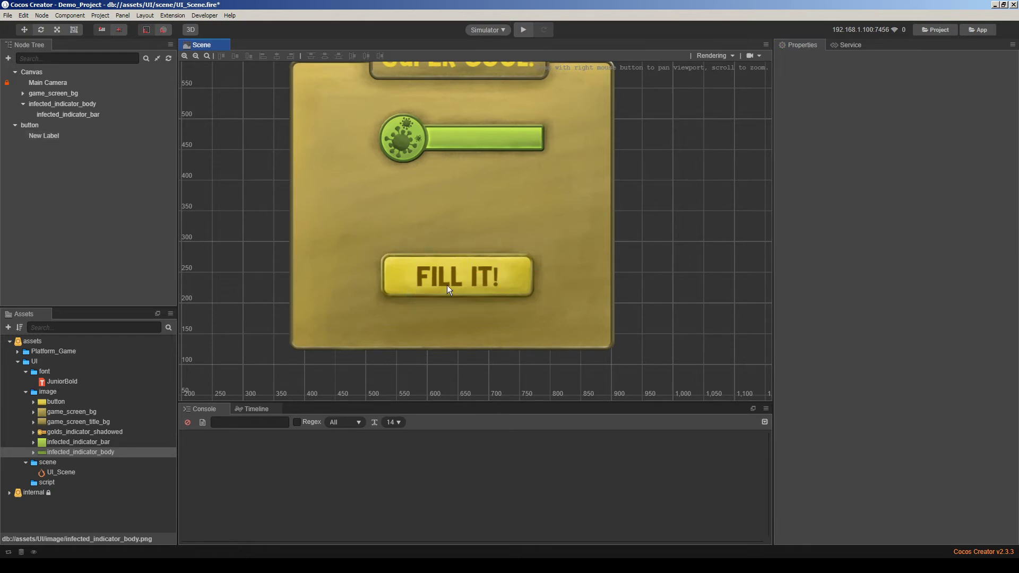
{"action": "left_click", "coordinate": [390, 275]}
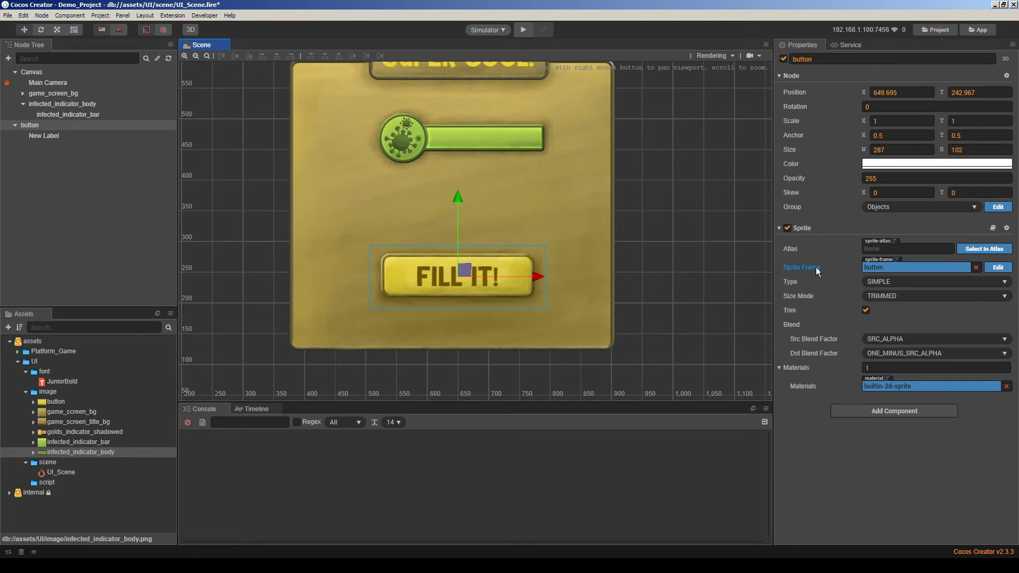
In the Sprite Editor, set the button frame's borders to Left 35, Right 35, Top 29, Bottom 33 and apply
{"action": "left_click", "coordinate": [998, 267]}
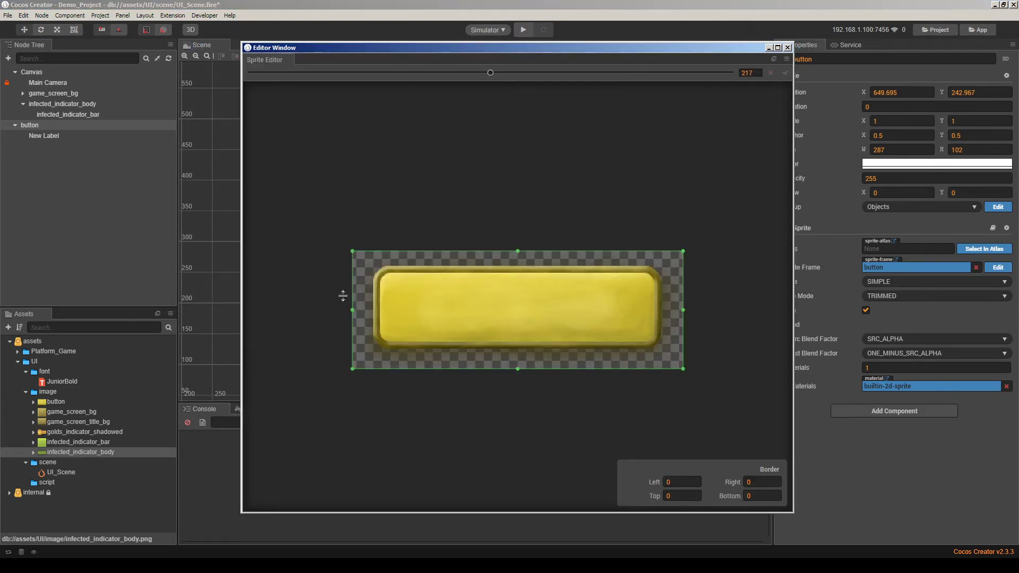
{"action": "left_click_drag", "start_coordinate": [353, 313], "coordinate": [394, 313]}
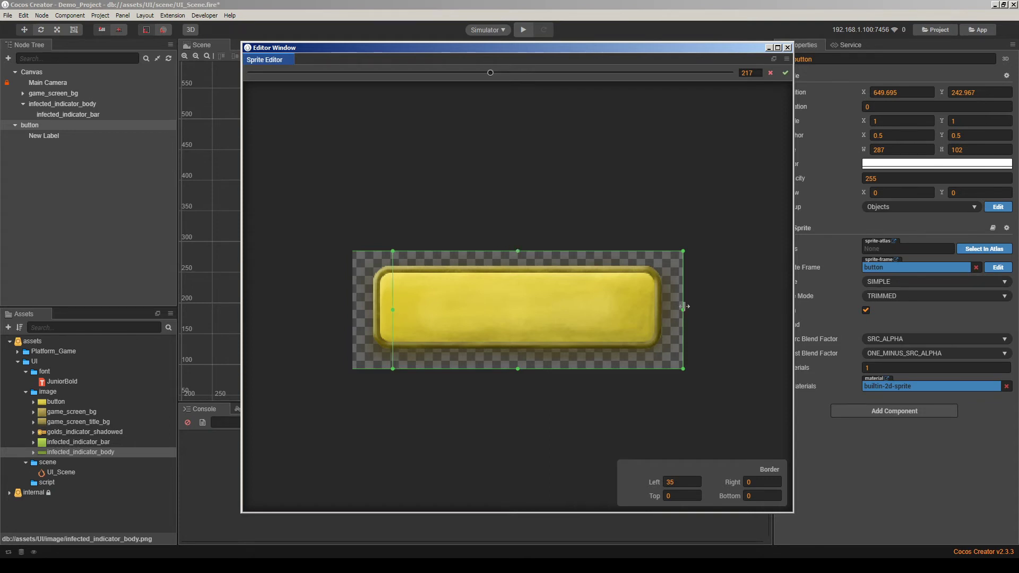
{"action": "left_click_drag", "start_coordinate": [683, 311], "coordinate": [642, 310]}
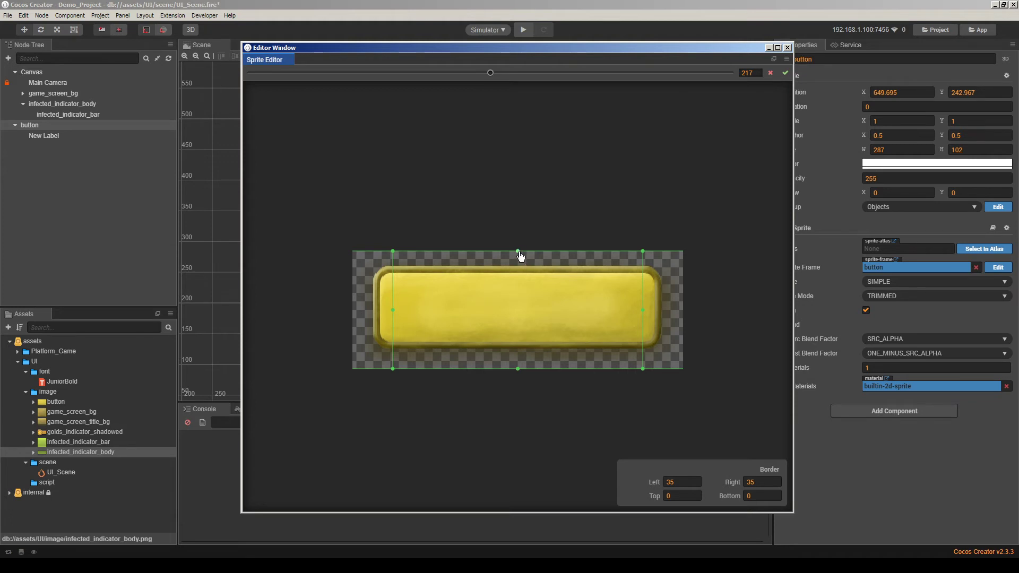
{"action": "left_click_drag", "start_coordinate": [518, 252], "coordinate": [517, 285]}
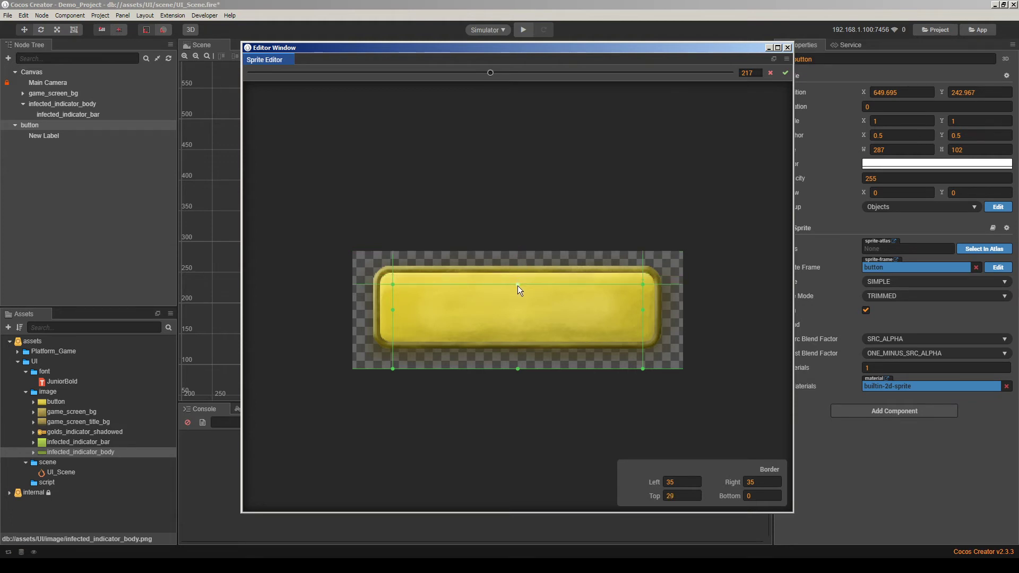
{"action": "left_click_drag", "start_coordinate": [517, 370], "coordinate": [518, 331]}
{"action": "left_click", "coordinate": [785, 72]}
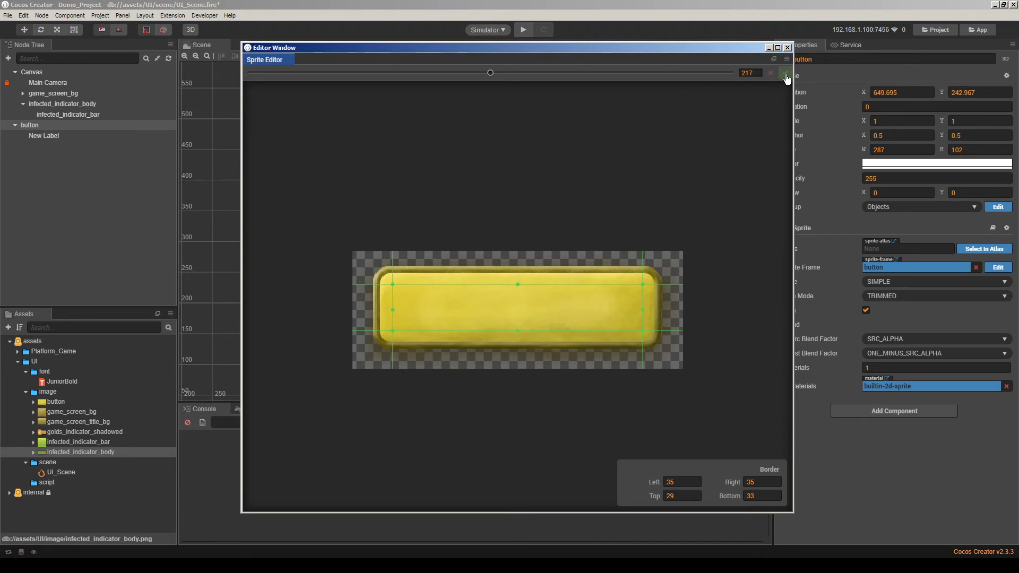
{"action": "left_click", "coordinate": [788, 47]}
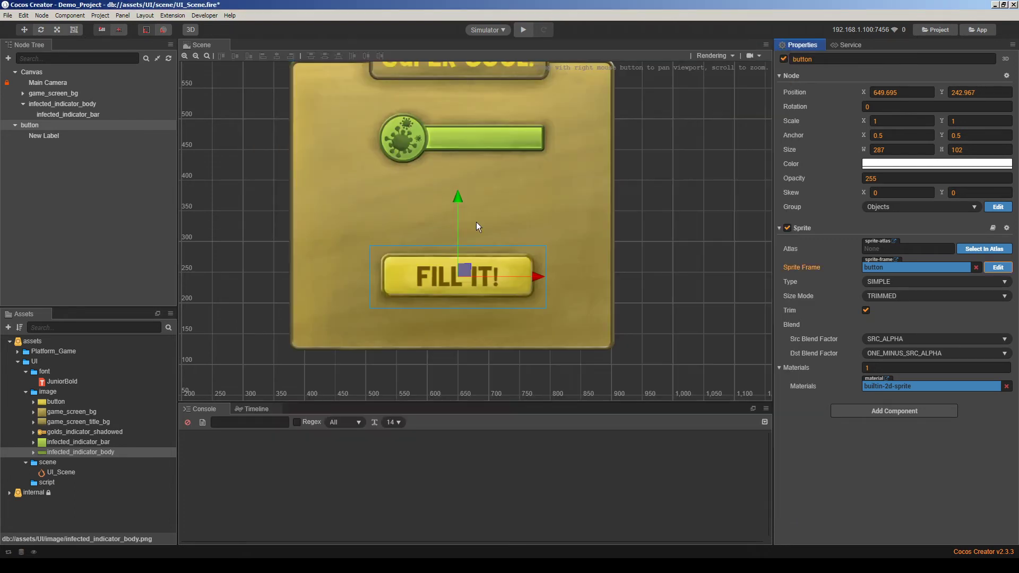
Resize the button with the Rect tool to 242.1 × 112.4, making its Size Mode CUSTOM
{"action": "left_click", "coordinate": [74, 29]}
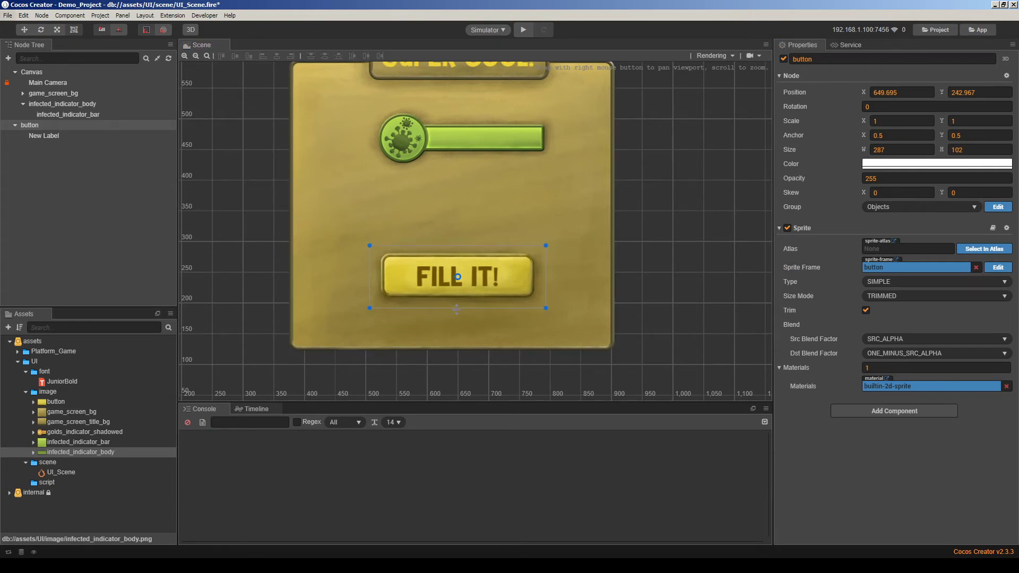
{"action": "left_click_drag", "start_coordinate": [457, 308], "coordinate": [456, 332]}
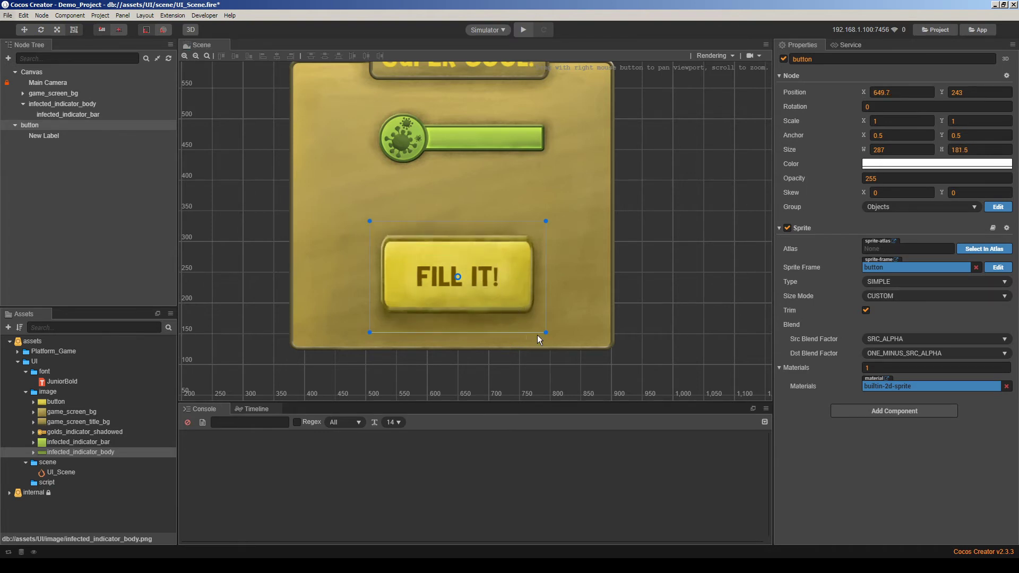
{"action": "key", "text": "ctrl+z"}
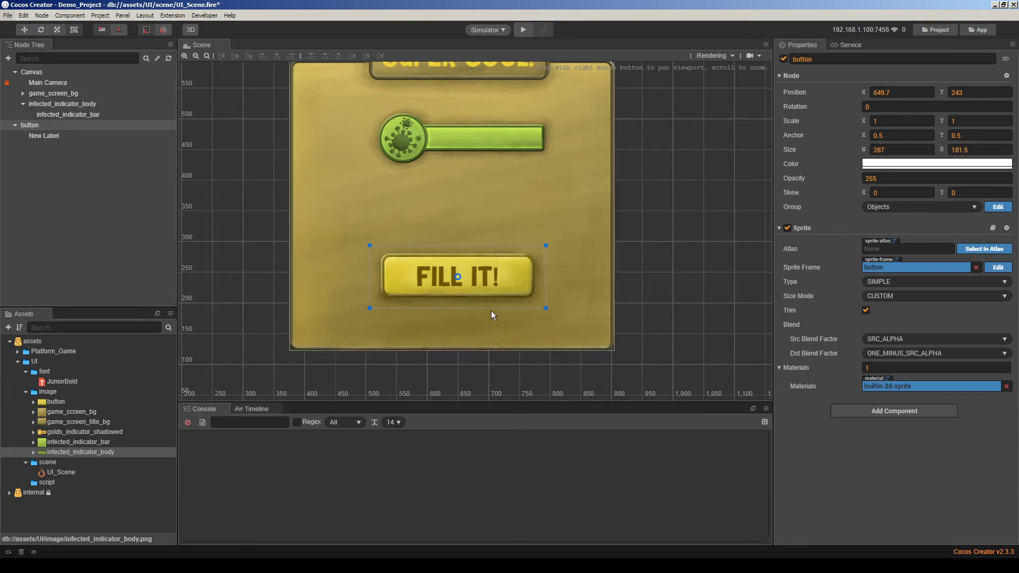
{"action": "left_click_drag", "start_coordinate": [493, 310], "coordinate": [491, 313]}
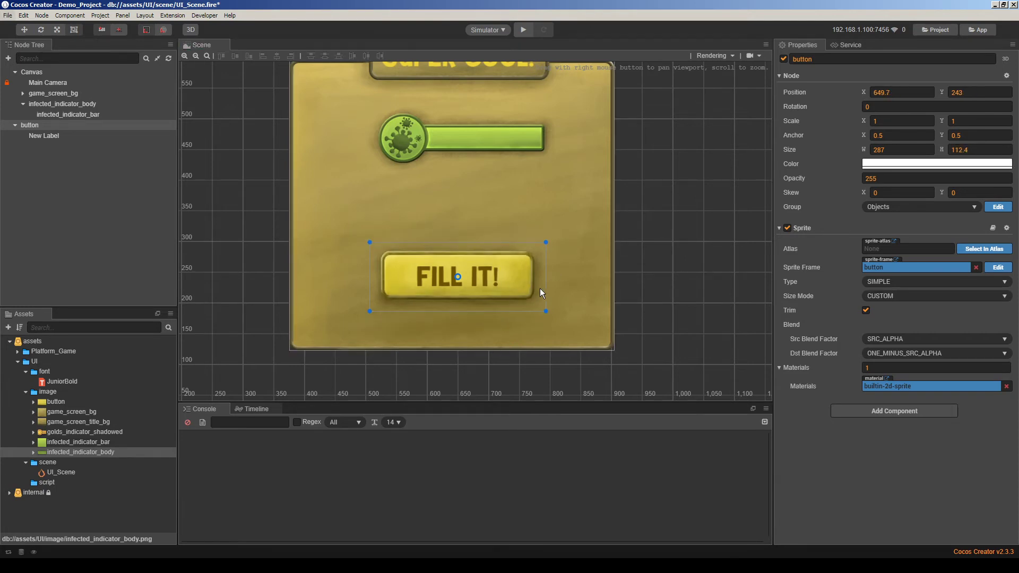
{"action": "left_click_drag", "start_coordinate": [545, 288], "coordinate": [532, 290]}
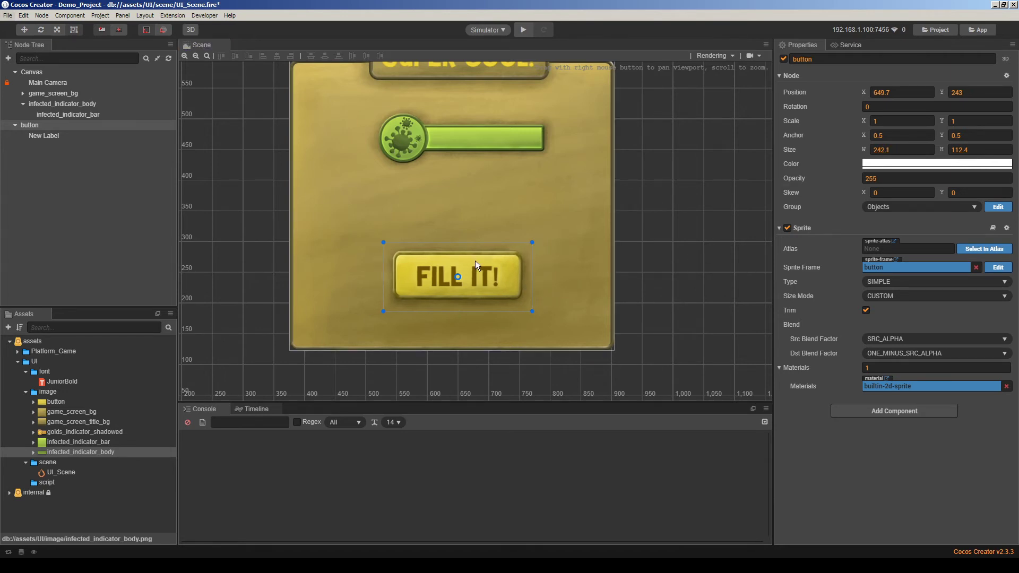
Return to the move tool, check the label and button nodes, and leave the button selected
{"action": "left_click", "coordinate": [24, 31]}
{"action": "left_click", "coordinate": [48, 136]}
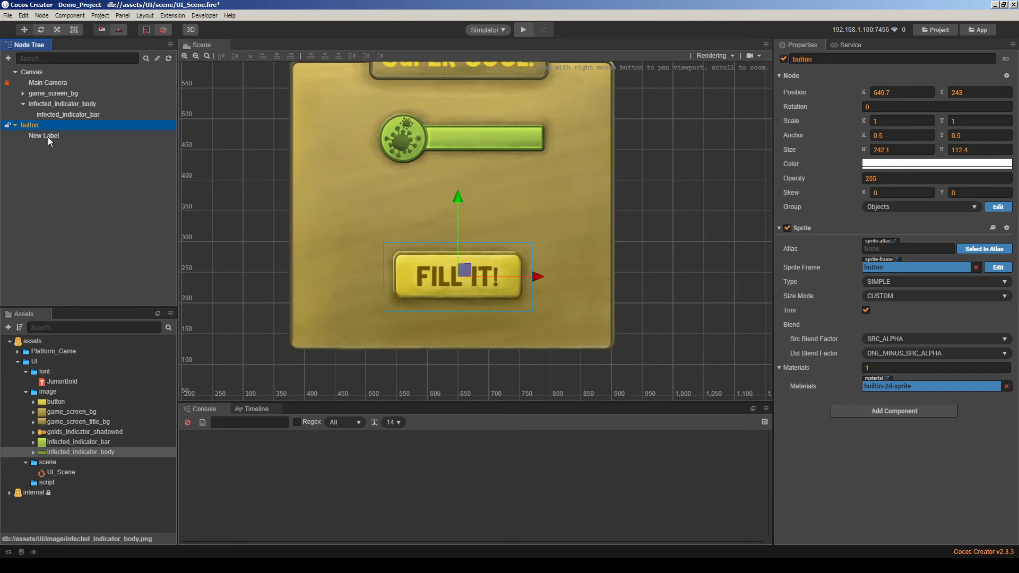
{"action": "left_click", "coordinate": [476, 280]}
{"action": "left_click", "coordinate": [50, 136]}
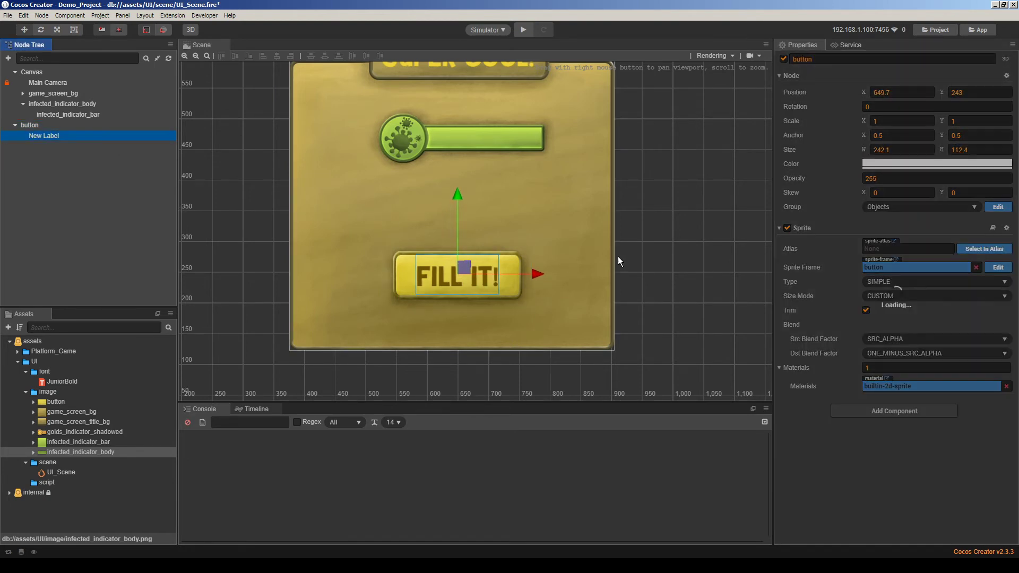
{"action": "left_click", "coordinate": [458, 211]}
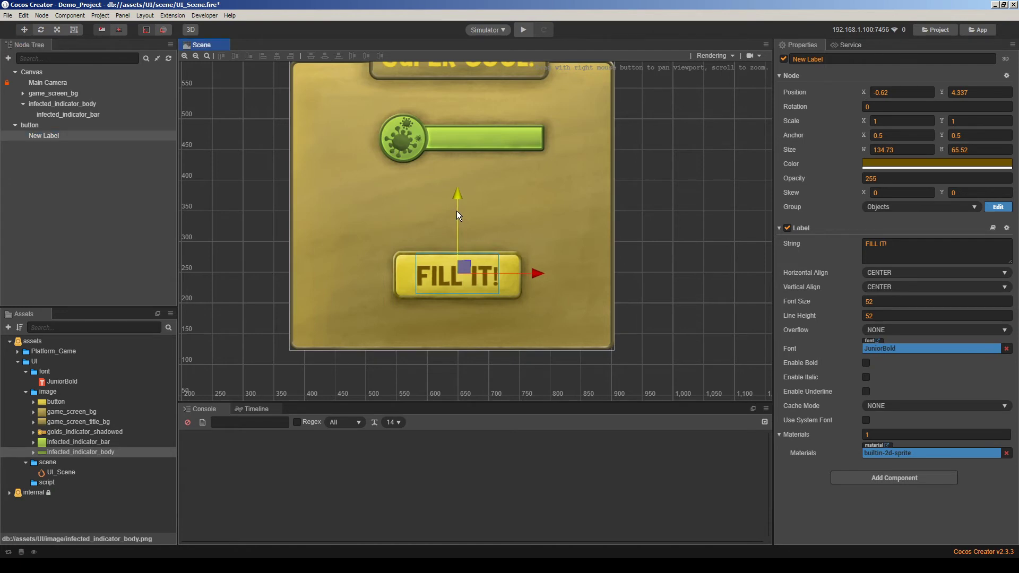
{"action": "left_click", "coordinate": [700, 247]}
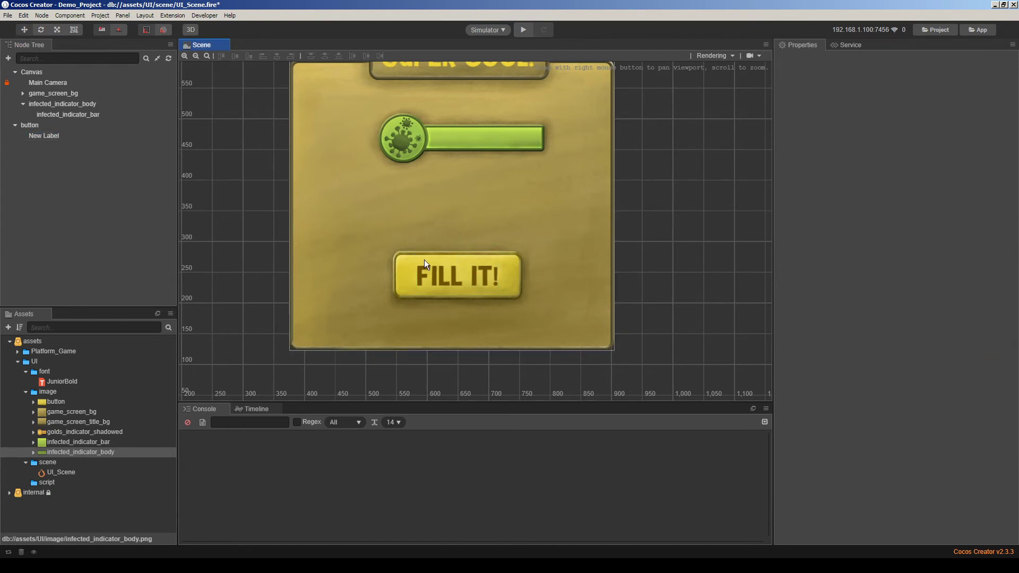
{"action": "scroll", "coordinate": [449, 260], "scroll_direction": "down", "scroll_amount": 3}
{"action": "scroll", "coordinate": [438, 256], "scroll_direction": "up", "scroll_amount": 3}
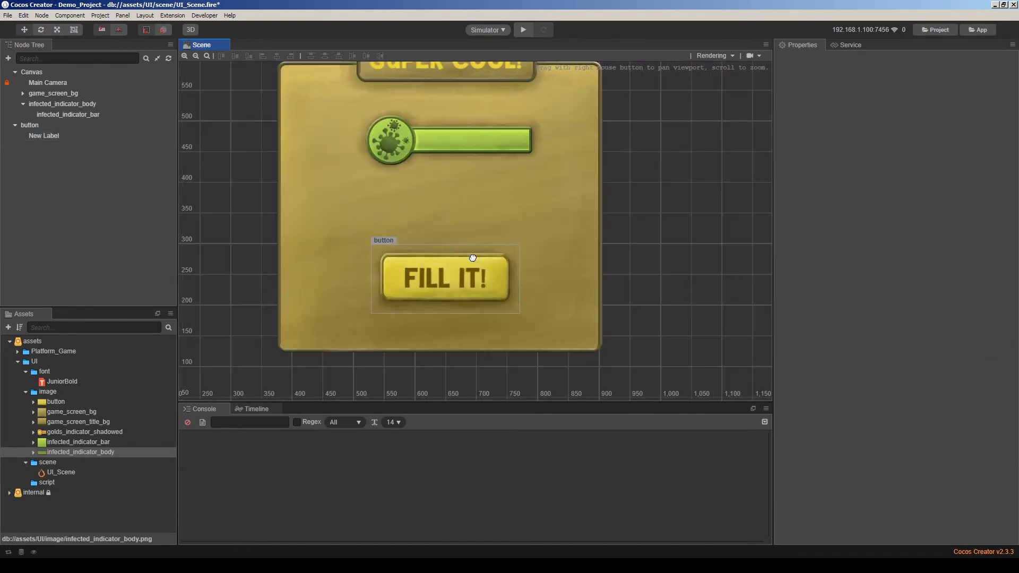
{"action": "left_click", "coordinate": [34, 127]}
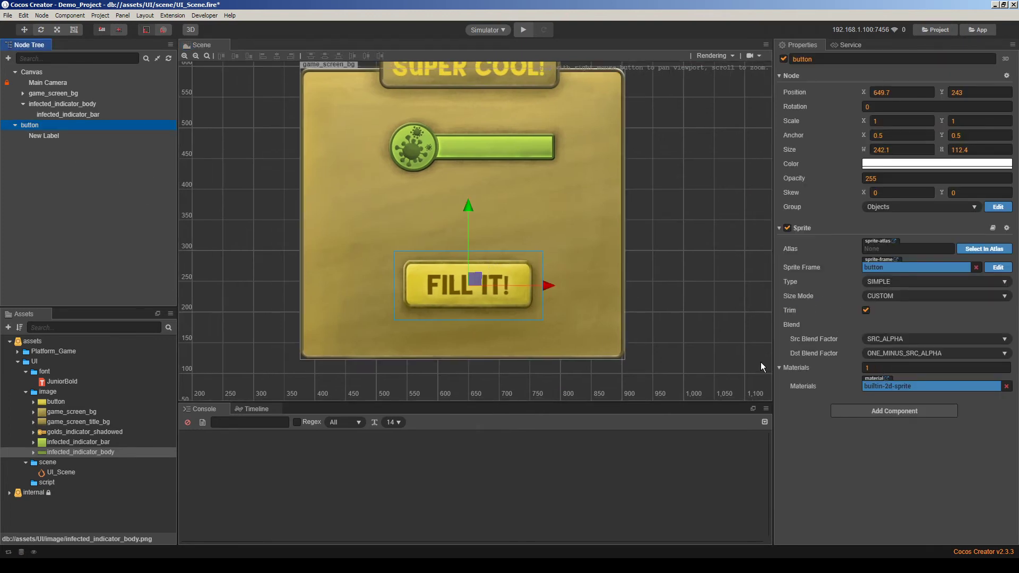
Add a Button component to the node with the node itself as its Target
{"action": "left_click", "coordinate": [899, 410]}
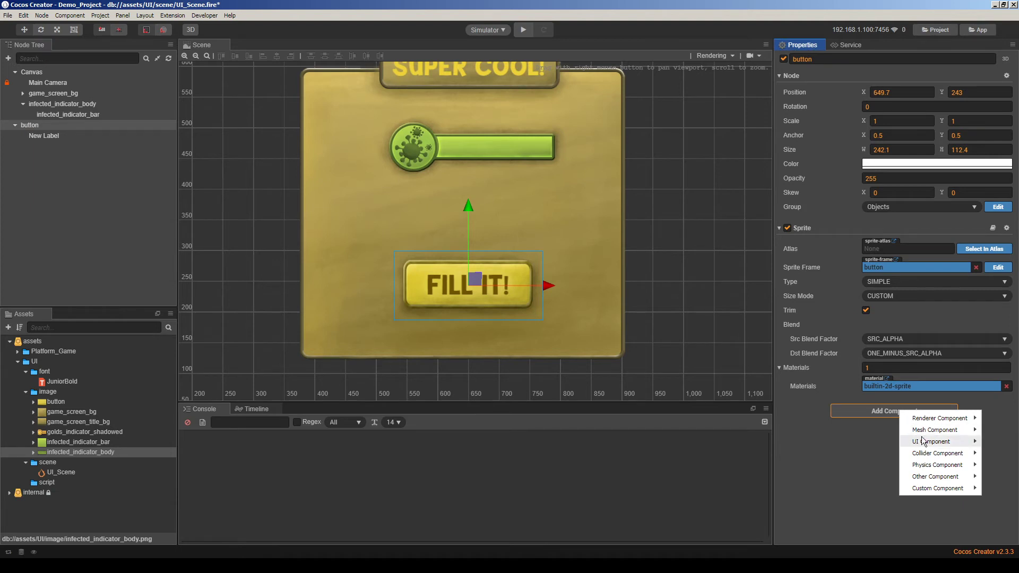
{"action": "mouse_move", "coordinate": [930, 442]}
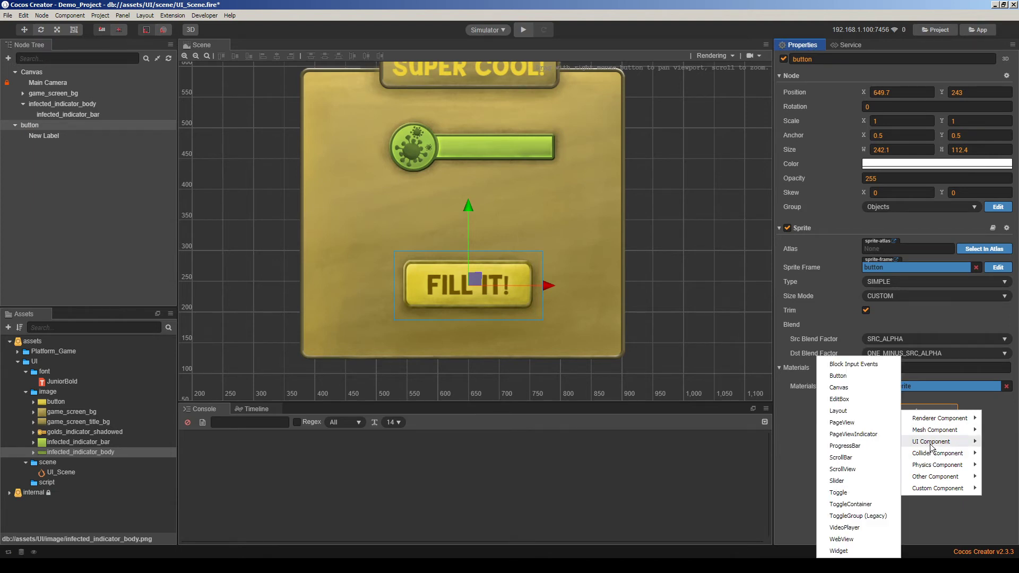
{"action": "left_click", "coordinate": [846, 376]}
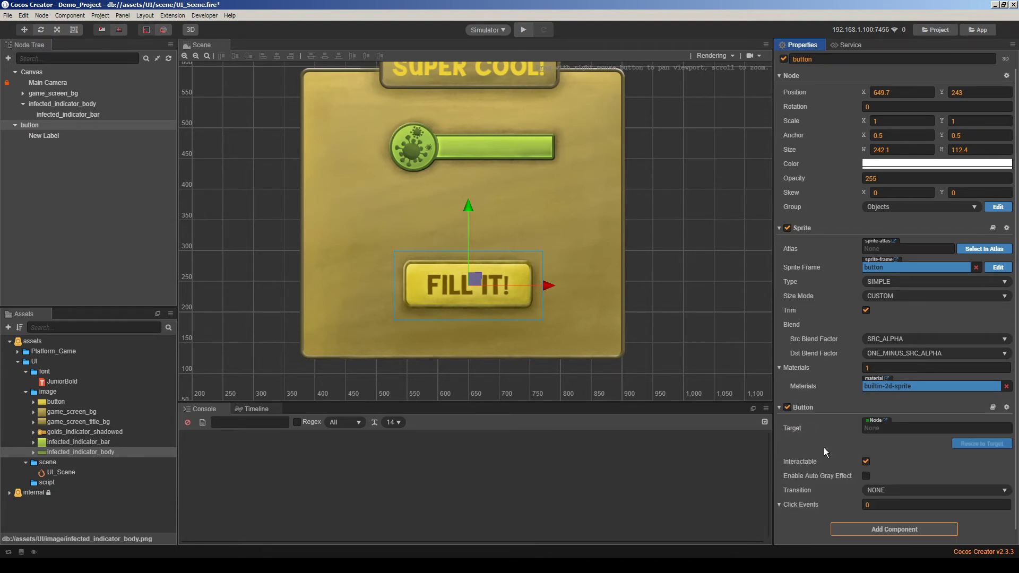
{"action": "left_click_drag", "start_coordinate": [32, 126], "coordinate": [889, 422]}
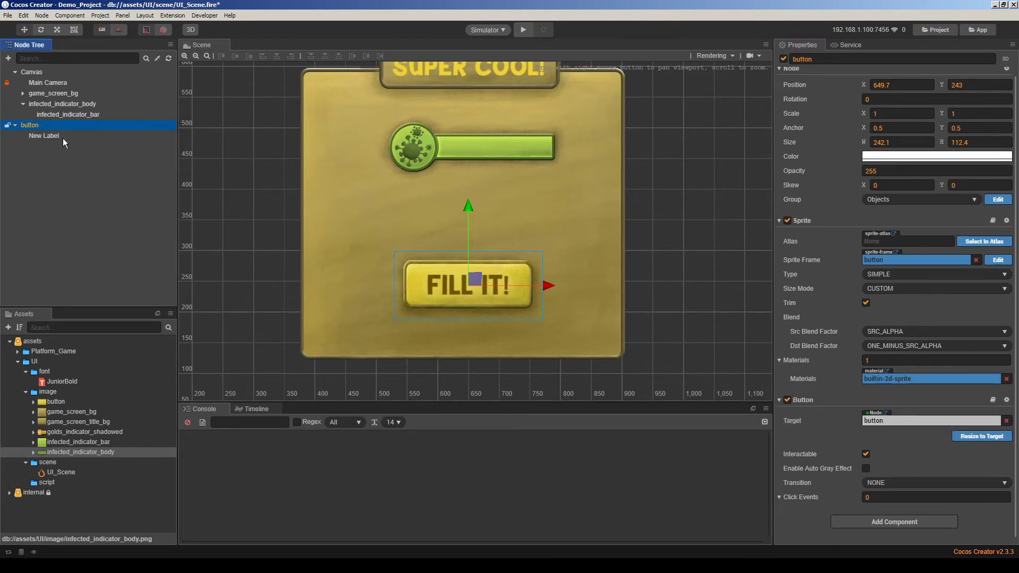
Rename the button node to Fill_Button
{"action": "key", "text": "F2"}
{"action": "type", "text": "My"}
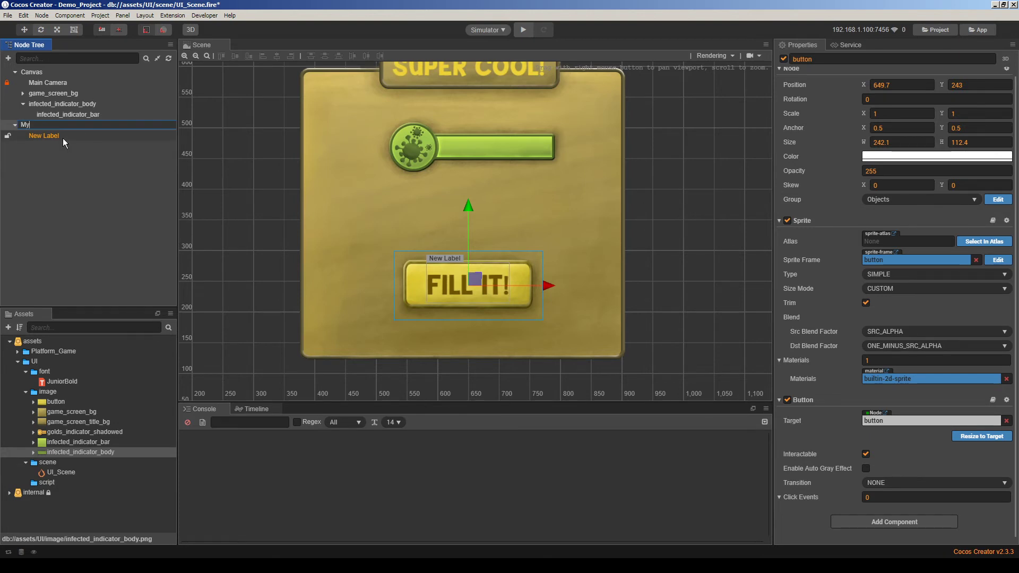
{"action": "key", "text": "BackSpace"}
{"action": "key", "text": "BackSpace"}
{"action": "key", "text": "BackSpace"}
{"action": "type", "text": "F"}
{"action": "type", "text": "il"}
{"action": "type", "text": "_B"}
{"action": "type", "text": "l"}
{"action": "key", "text": "Return"}
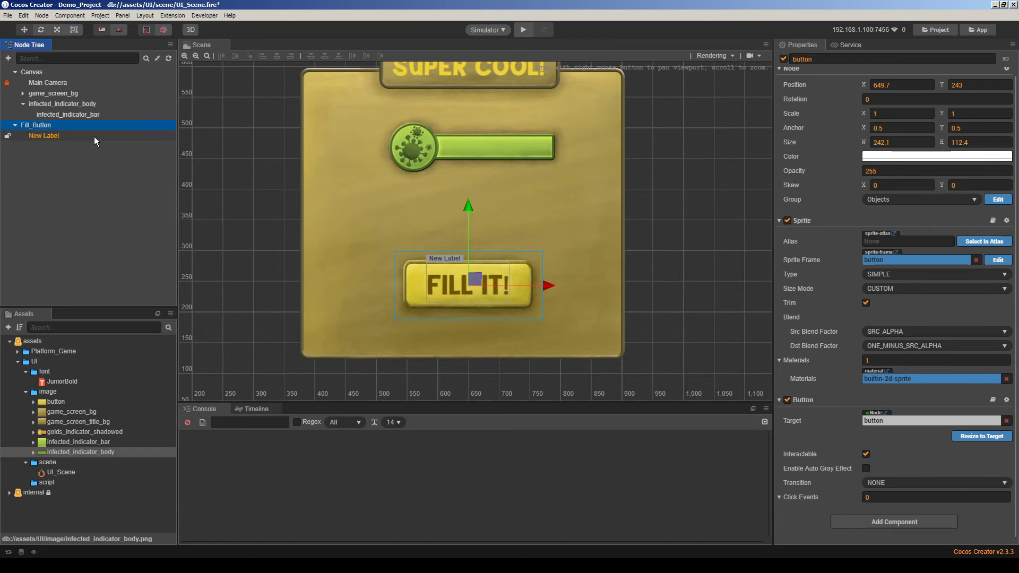
Check the label and infected_indicator_bar nodes, then save the scene
{"action": "left_click", "coordinate": [44, 140]}
{"action": "left_click", "coordinate": [15, 144]}
{"action": "left_click", "coordinate": [16, 139]}
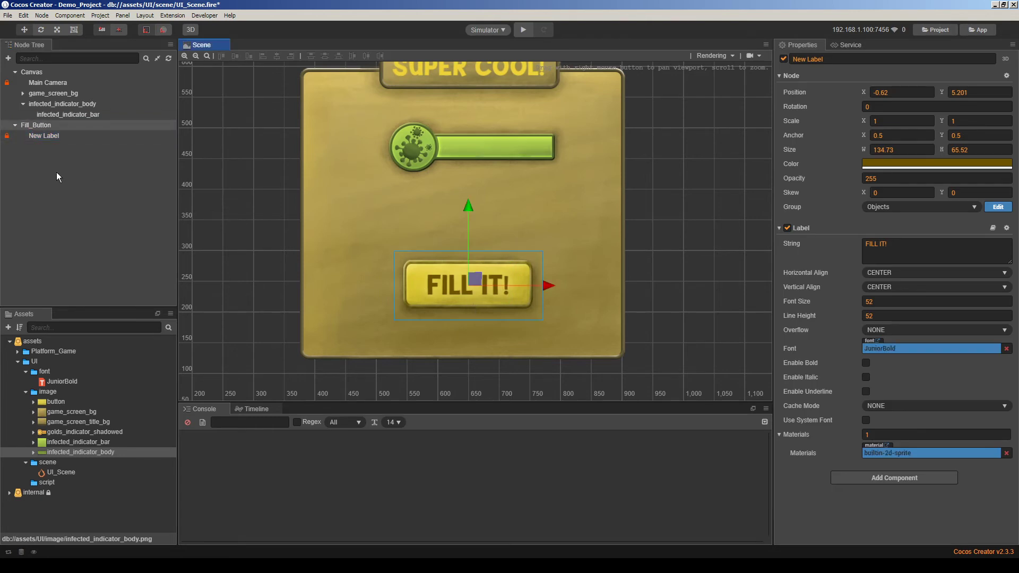
{"action": "left_click", "coordinate": [15, 124]}
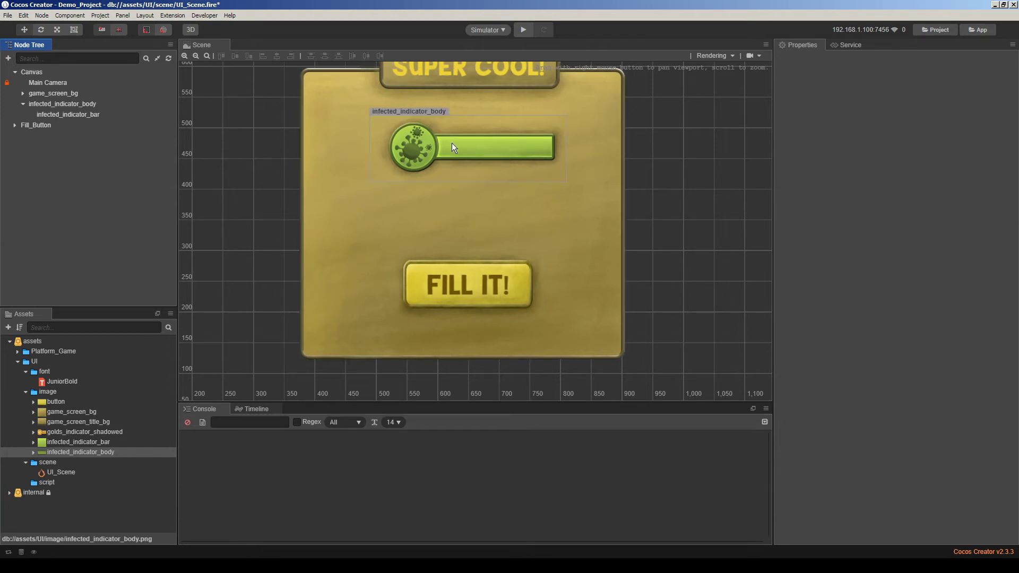
{"action": "left_click", "coordinate": [492, 150]}
{"action": "left_click", "coordinate": [491, 151]}
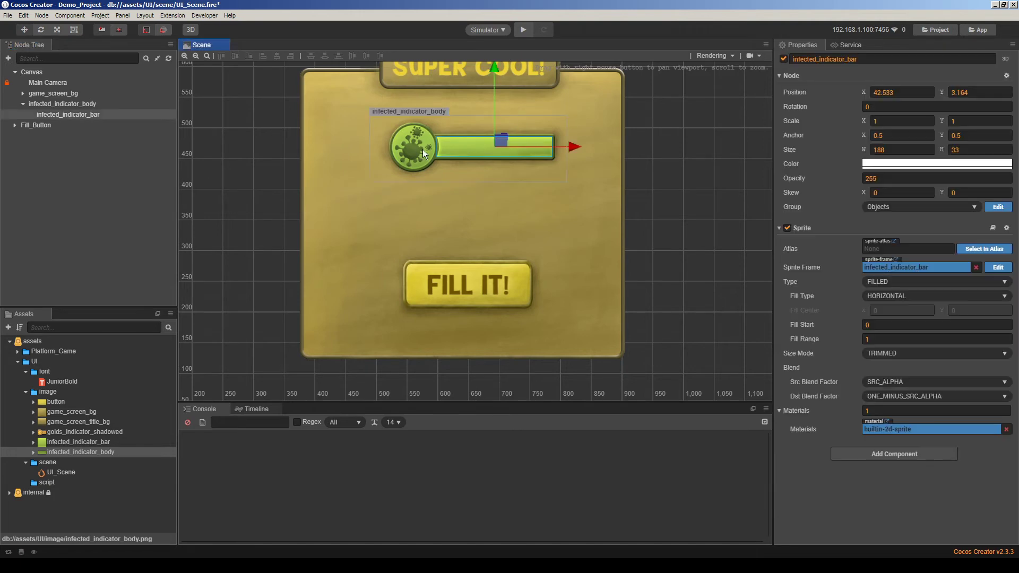
{"action": "left_click", "coordinate": [85, 205]}
{"action": "key", "text": "ctrl+s"}
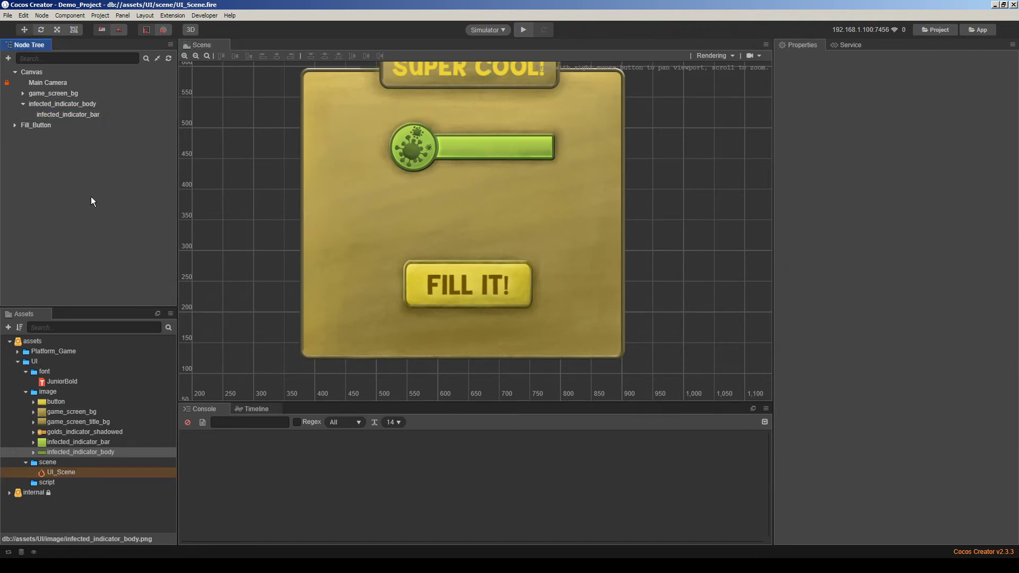
Create a new JavaScript script in the UI/script folder and name it my_progress_bar
{"action": "left_click", "coordinate": [49, 482]}
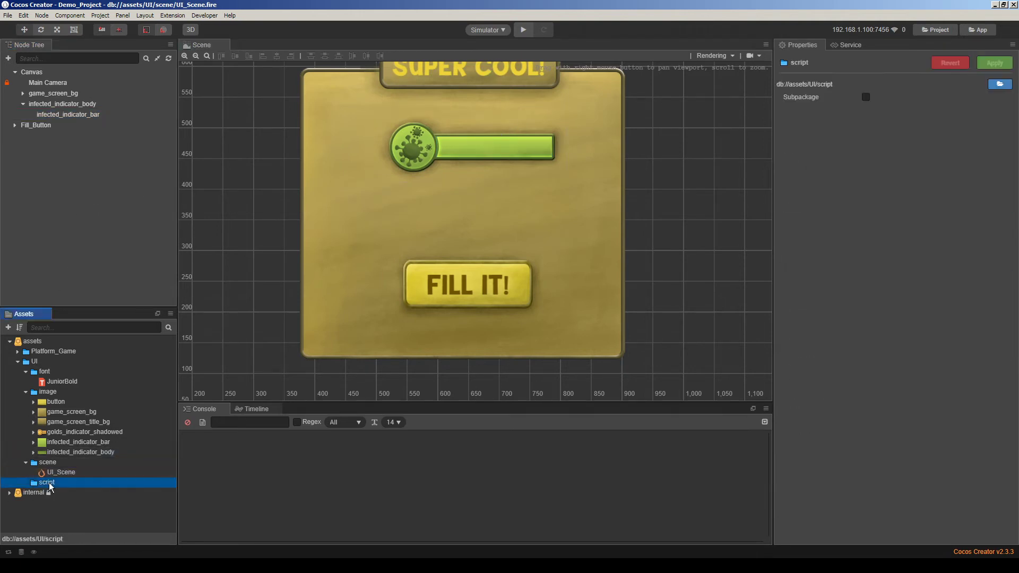
{"action": "right_click", "coordinate": [49, 482]}
{"action": "mouse_move", "coordinate": [78, 348]}
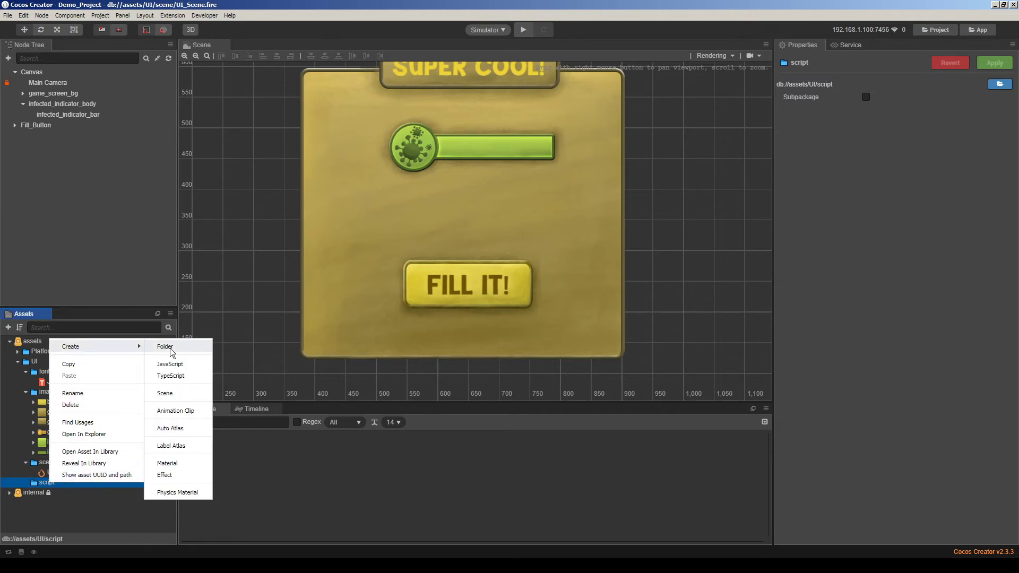
{"action": "left_click", "coordinate": [170, 363]}
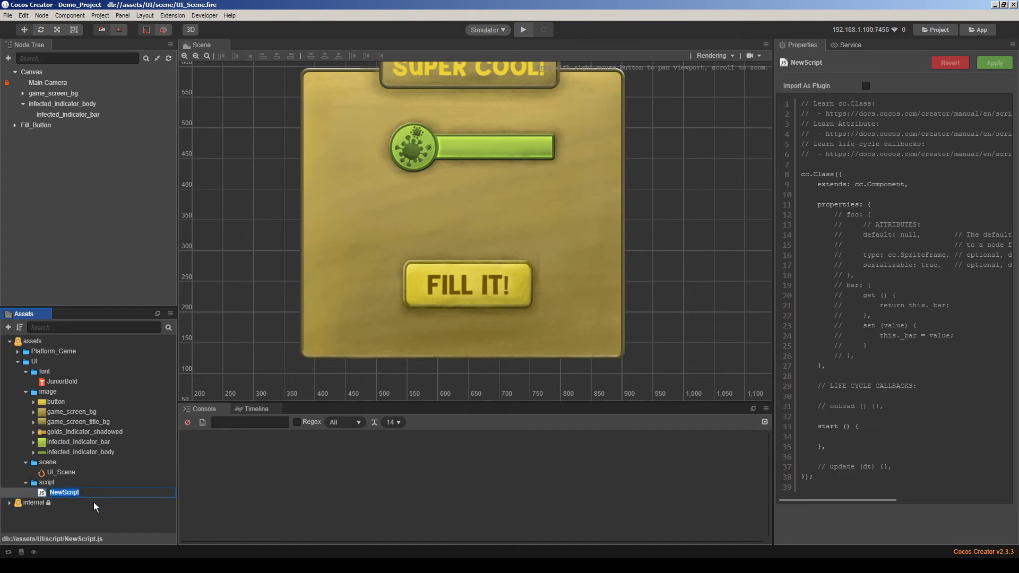
{"action": "key", "text": "BackSpace"}
{"action": "type", "text": "P"}
{"action": "key", "text": "BackSpace"}
{"action": "key", "text": "BackSpace"}
{"action": "key", "text": "BackSpace"}
{"action": "key", "text": "BackSpace"}
{"action": "key", "text": "BackSpace"}
{"action": "type", "text": "progr"}
{"action": "type", "text": "my_"}
{"action": "key", "text": "Return"}
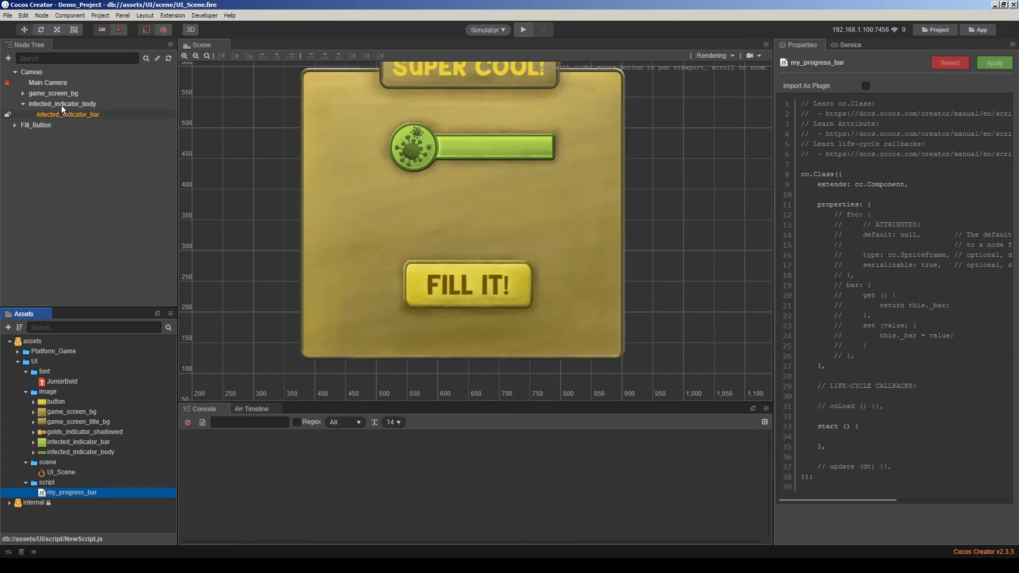
{"action": "left_click", "coordinate": [23, 106]}
Attach my_progress_bar to the infected_indicator_body node and rename that node Progress_Bar
{"action": "left_click", "coordinate": [23, 105]}
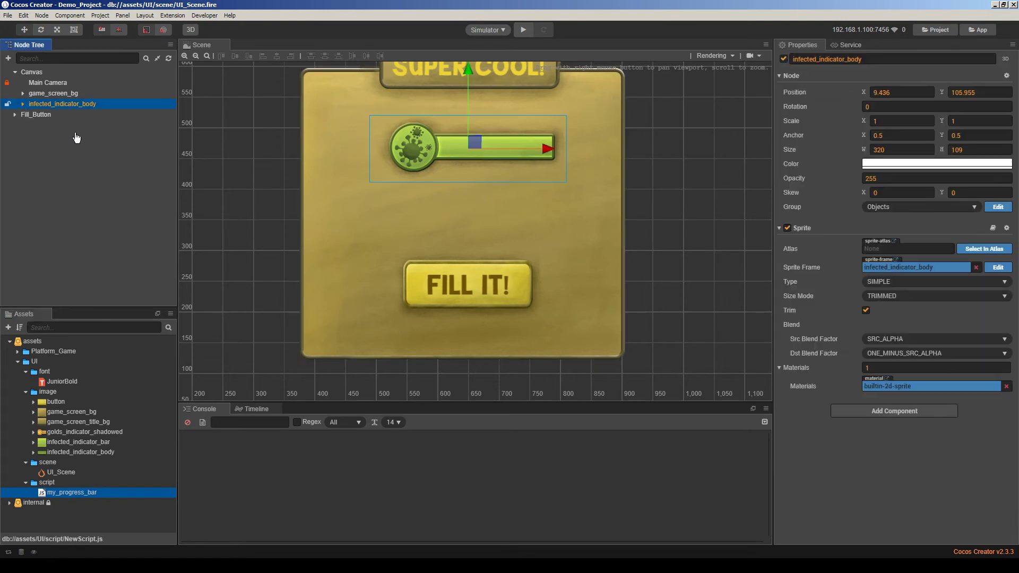
{"action": "left_click_drag", "start_coordinate": [90, 491], "coordinate": [849, 448]}
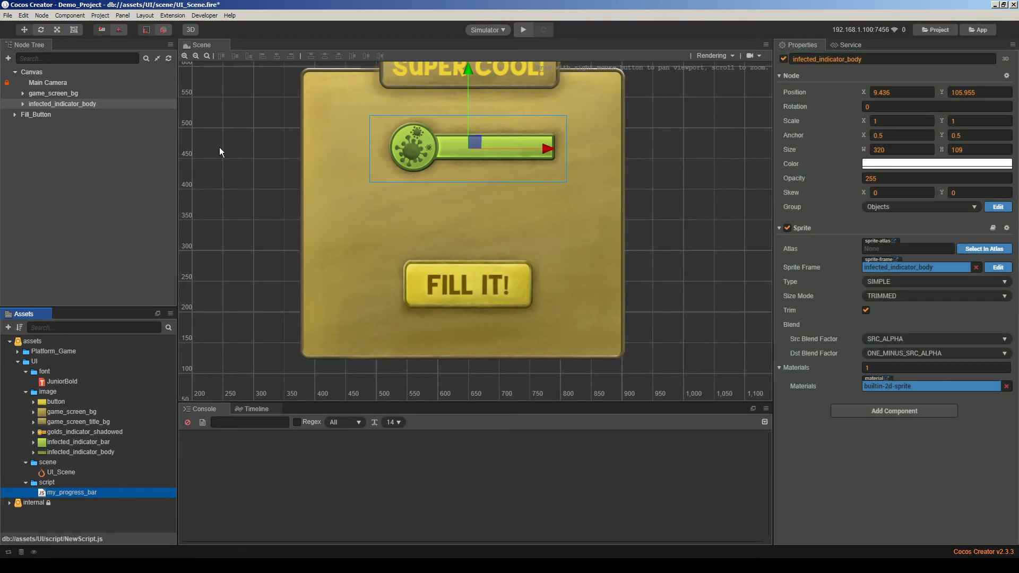
{"action": "left_click", "coordinate": [58, 106]}
{"action": "left_click", "coordinate": [58, 106]}
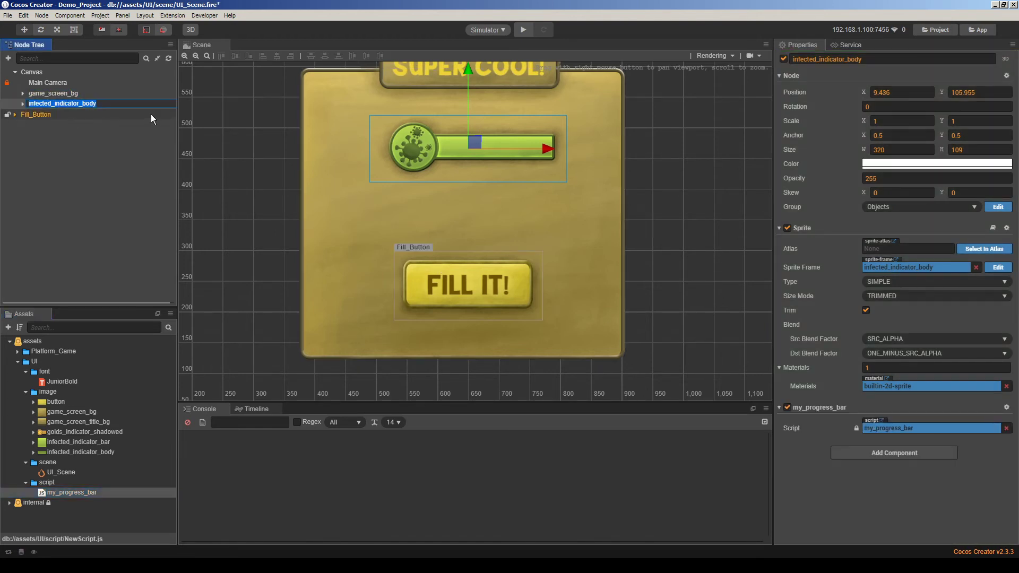
{"action": "type", "text": "Progr"}
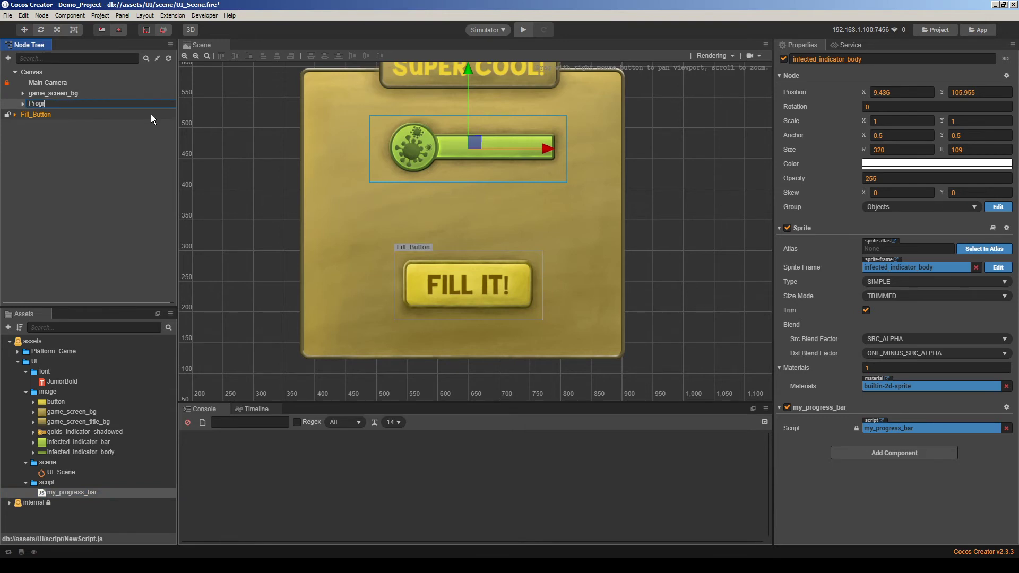
{"action": "type", "text": "ess_Bar"}
{"action": "key", "text": "Return"}
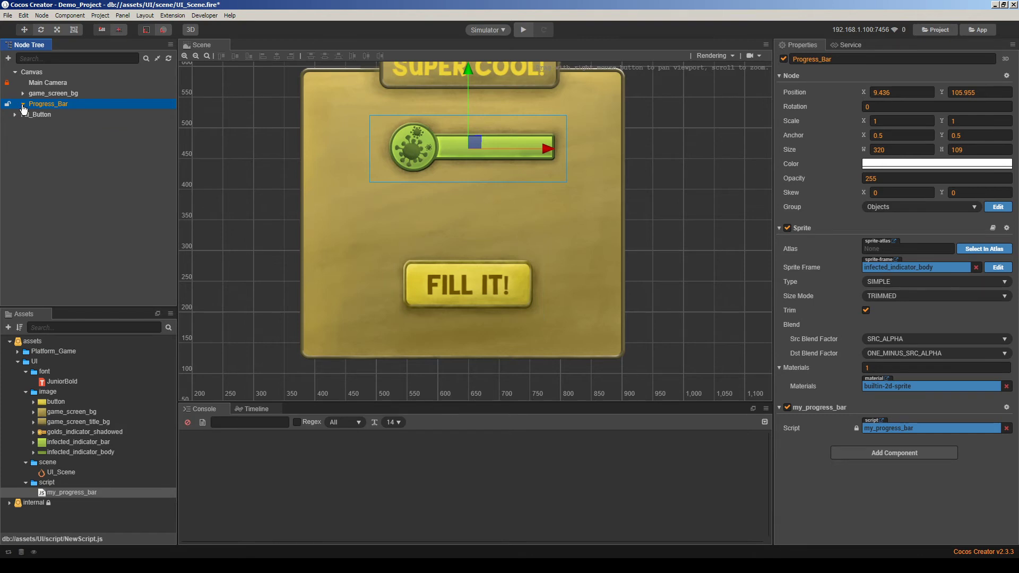
Check Progress_Bar's infected_indicator_bar child and its components, then save the scene
{"action": "left_click", "coordinate": [23, 104]}
{"action": "left_click", "coordinate": [19, 114]}
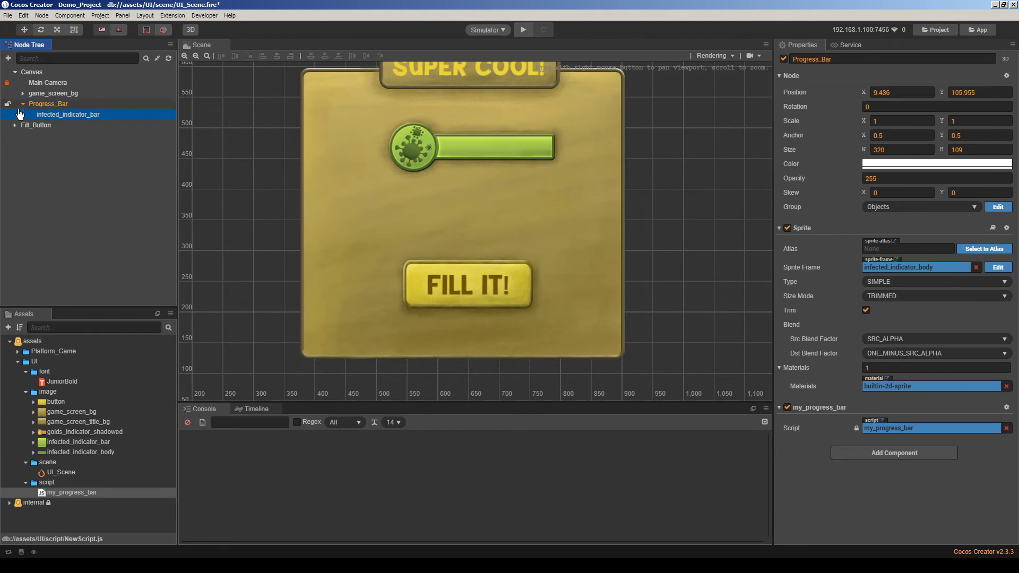
{"action": "left_click", "coordinate": [81, 167]}
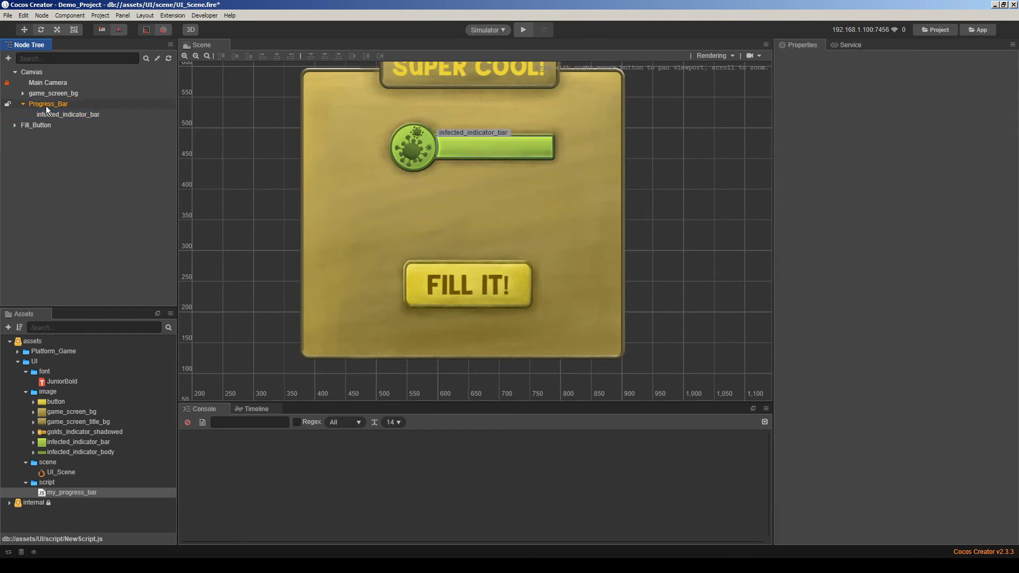
{"action": "left_click", "coordinate": [46, 104]}
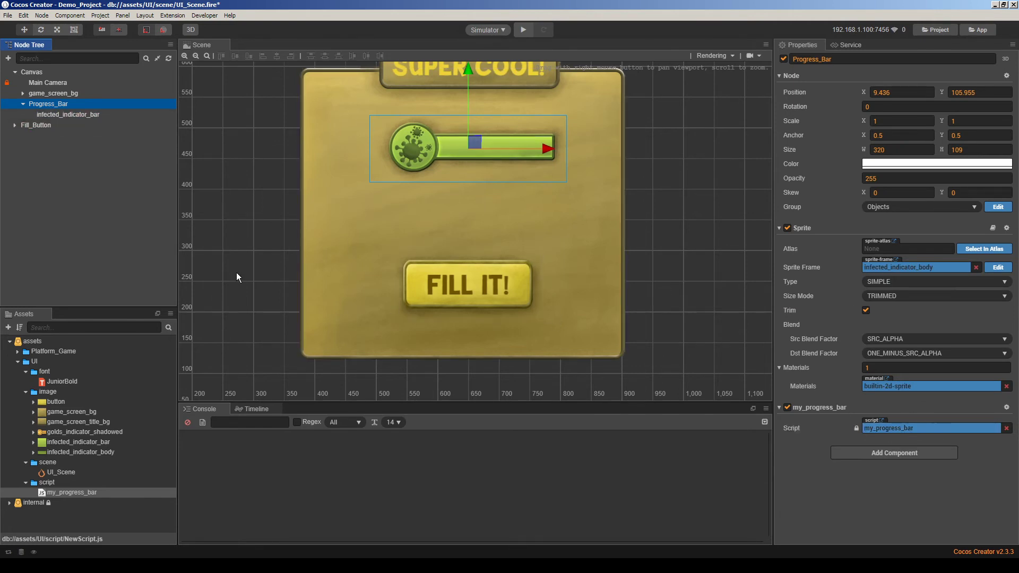
{"action": "left_click", "coordinate": [128, 232]}
{"action": "key", "text": "ctrl+s"}
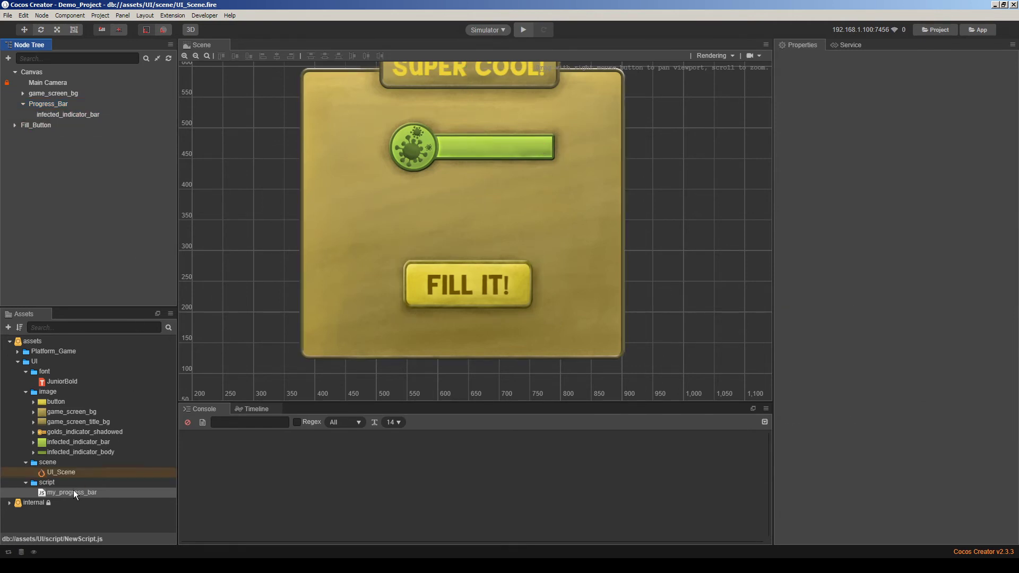
Open my_progress_bar.js in VS Code and delete the template comments, start function and update stub
{"action": "double_click", "coordinate": [74, 492]}
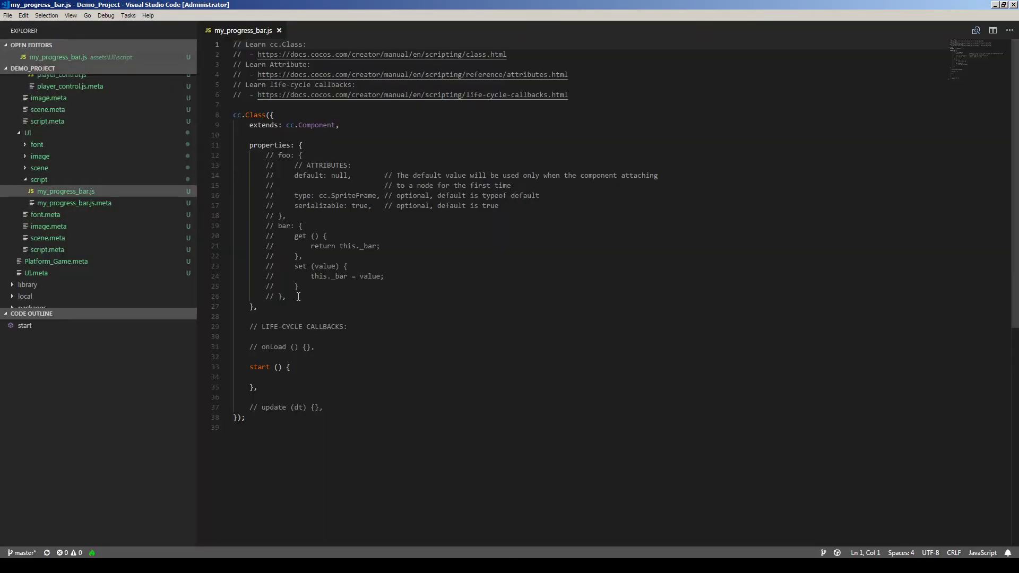
{"action": "left_click_drag", "start_coordinate": [585, 108], "coordinate": [234, 44]}
{"action": "key", "text": "BackSpace"}
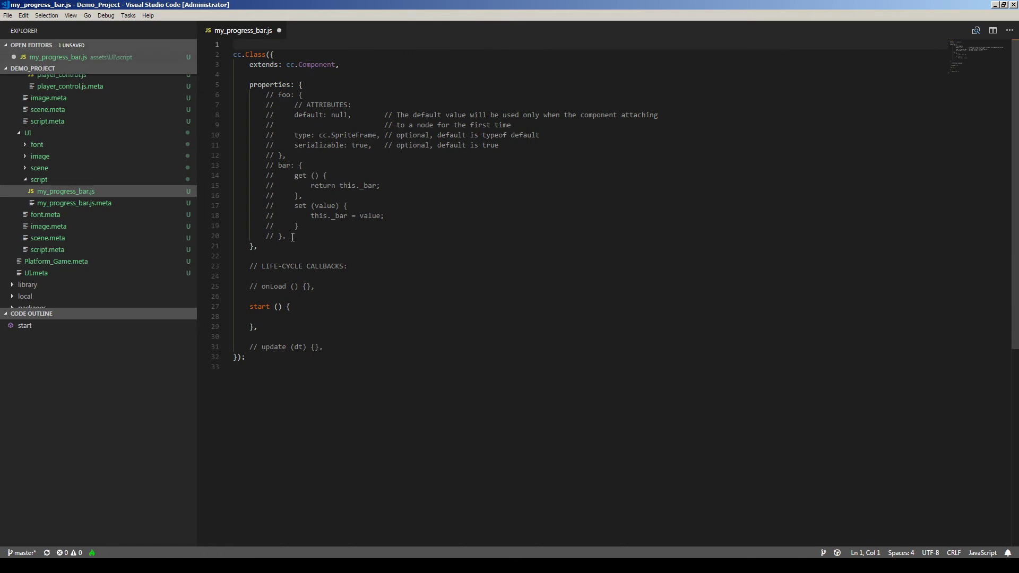
{"action": "left_click_drag", "start_coordinate": [286, 235], "coordinate": [233, 145]}
{"action": "left_click_drag", "start_coordinate": [201, 110], "coordinate": [202, 91]}
{"action": "key", "text": "BackSpace"}
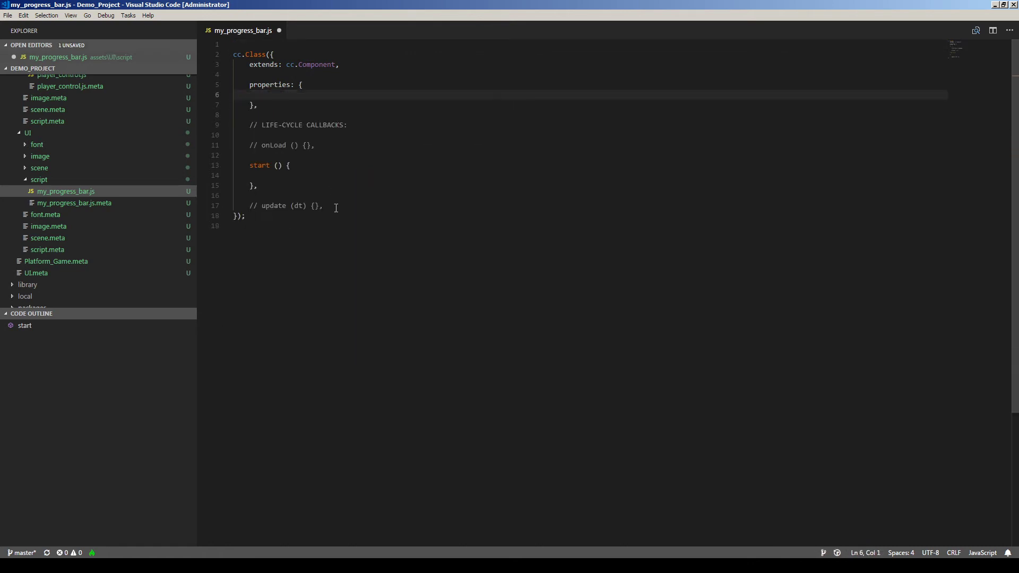
{"action": "left_click_drag", "start_coordinate": [349, 127], "coordinate": [234, 127]}
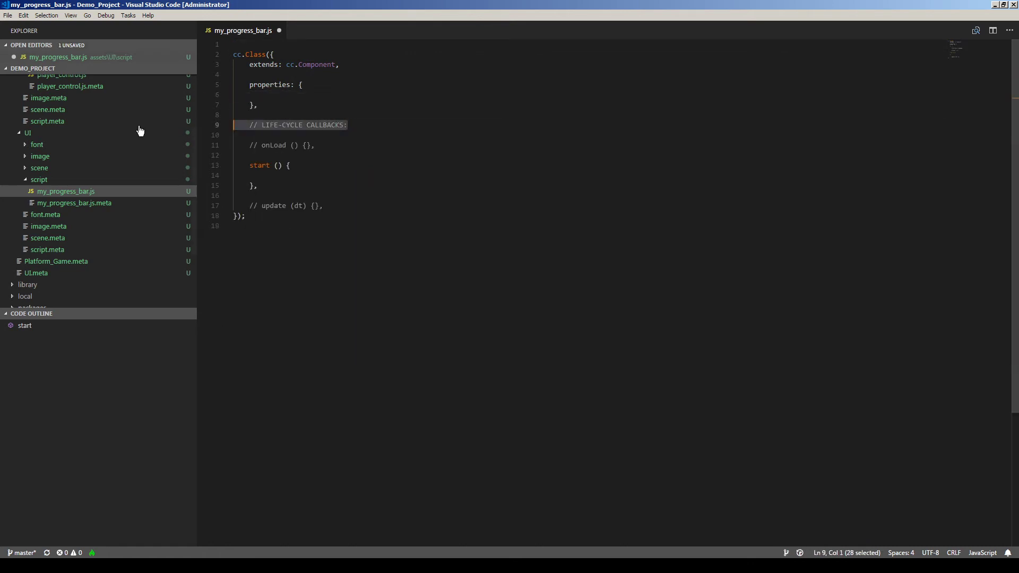
{"action": "key", "text": "BackSpace"}
{"action": "key", "text": "BackSpace"}
{"action": "key", "text": "BackSpace"}
{"action": "left_click_drag", "start_coordinate": [259, 166], "coordinate": [201, 139]}
{"action": "key", "text": "BackSpace"}
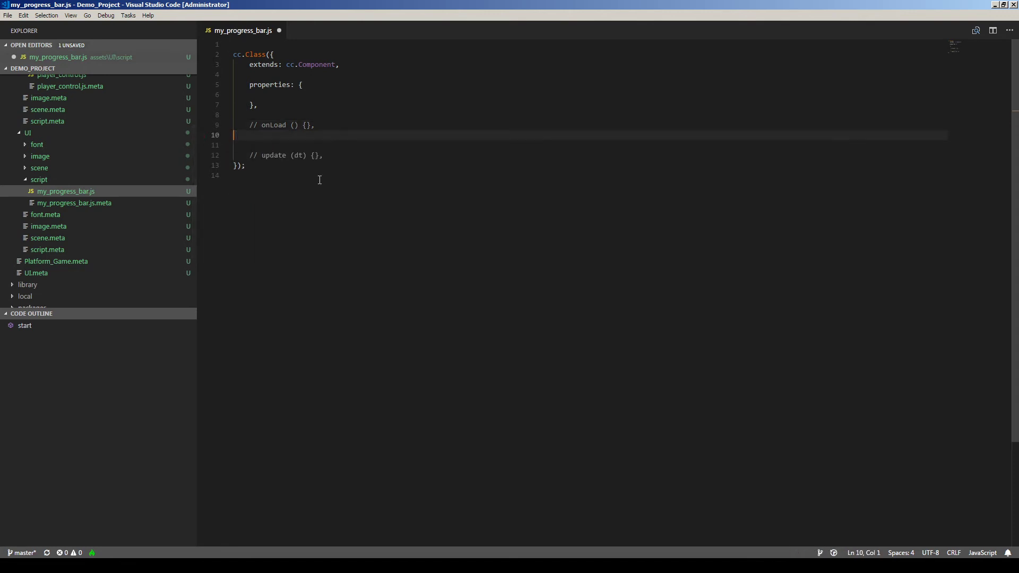
{"action": "left_click_drag", "start_coordinate": [318, 155], "coordinate": [234, 147]}
{"action": "key", "text": "BackSpace"}
Add an empty Fill_it(){ }, method to the component
{"action": "key", "text": "Return"}
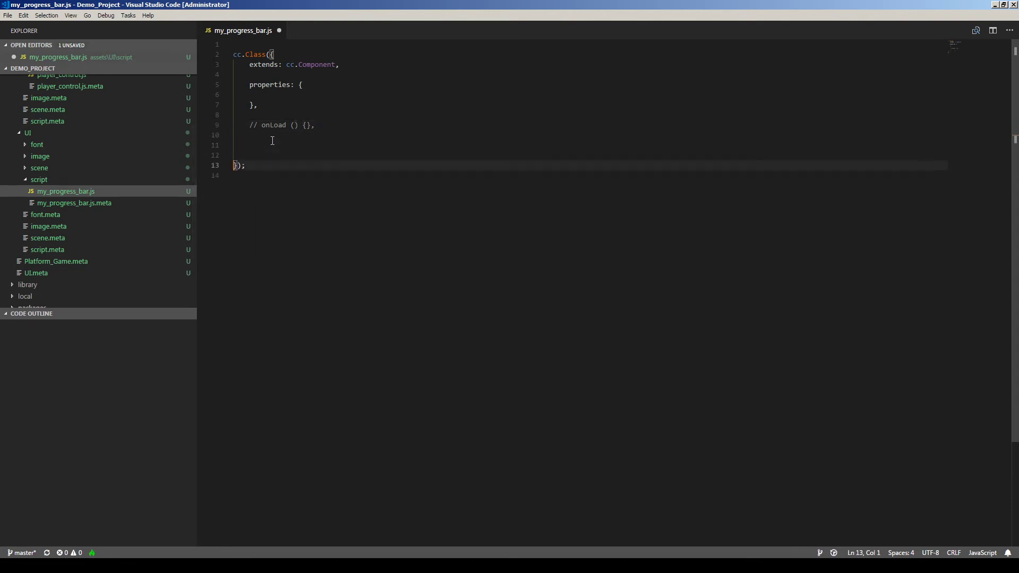
{"action": "key", "text": "Up"}
{"action": "key", "text": "Return"}
{"action": "key", "text": "Return"}
{"action": "key", "text": "Up"}
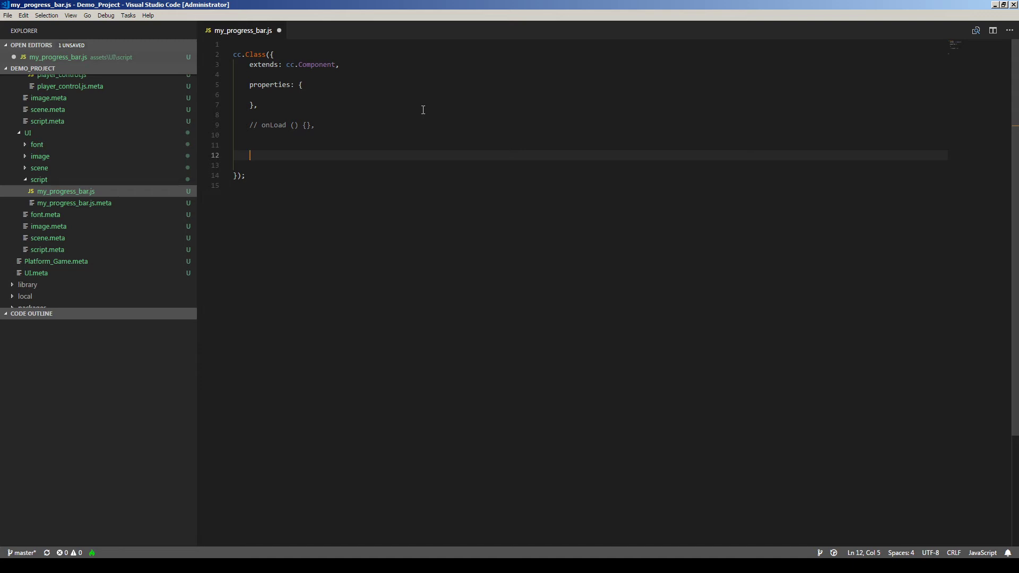
{"action": "type", "text": "Fill_it"}
{"action": "key", "text": "shift+Home"}
{"action": "key", "text": "End"}
{"action": "type", "text": "(){"}
{"action": "key", "text": "Return"}
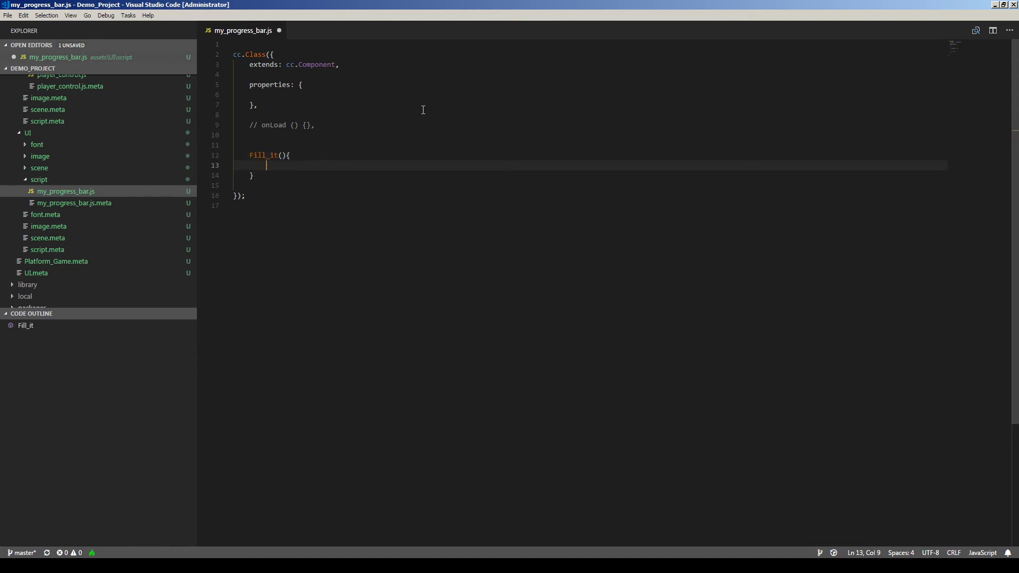
{"action": "key", "text": "Return"}
{"action": "key", "text": "Down"}
{"action": "type", "text": ","}
Rename the new method from Fill_it to Fill_The_Bar
{"action": "key", "text": "Up"}
{"action": "key", "text": "Up"}
{"action": "key", "text": "Up"}
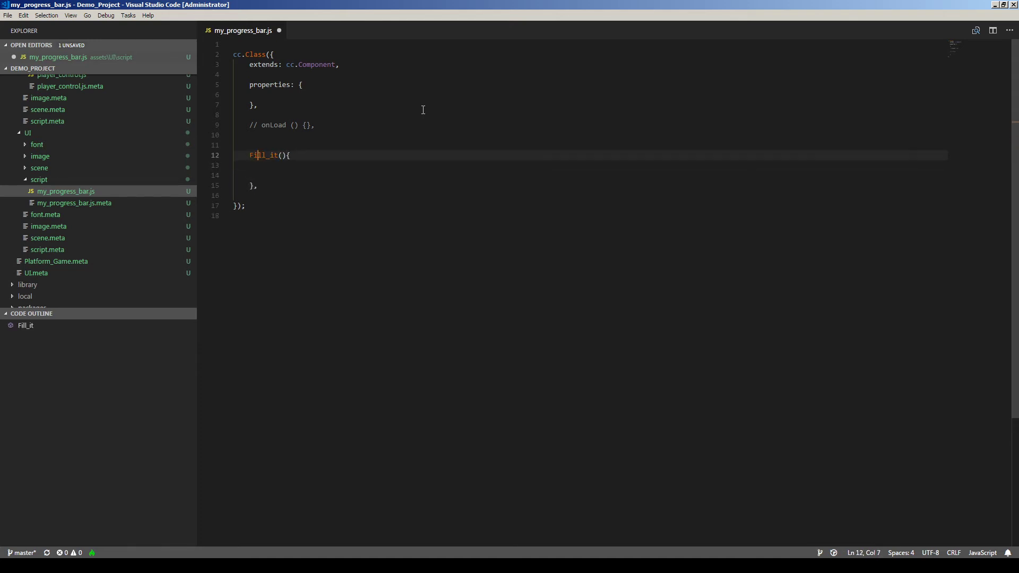
{"action": "key", "text": "Right"}
{"action": "key", "text": "Right"}
{"action": "key", "text": "Right"}
{"action": "type", "text": "The_"}
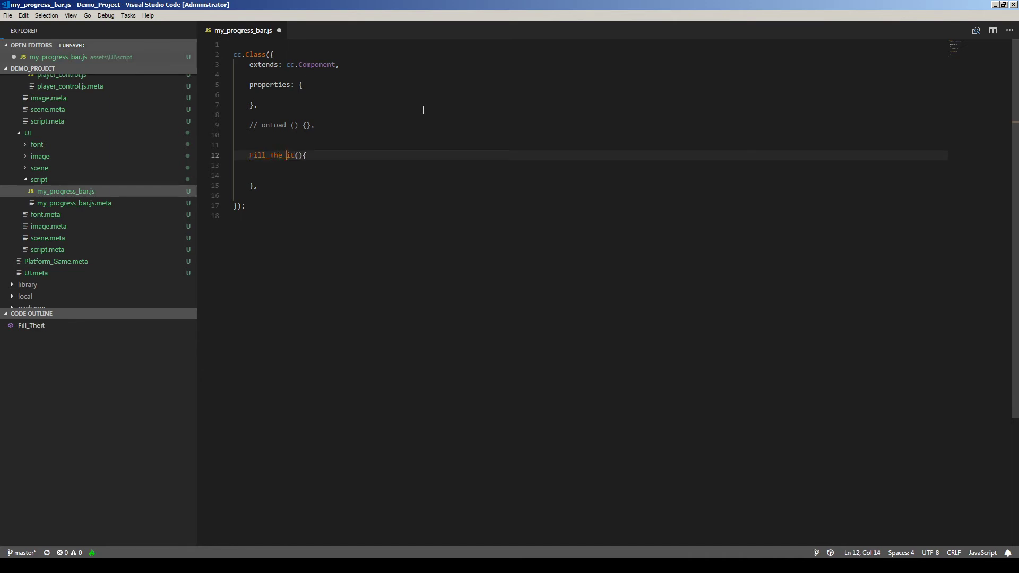
{"action": "type", "text": "Bar"}
{"action": "key", "text": "Delete"}
{"action": "key", "text": "Delete"}
{"action": "key", "text": "Down"}
{"action": "key", "text": "Down"}
{"action": "key", "text": "Return"}
{"action": "key", "text": "Return"}
{"action": "key", "text": "Up"}
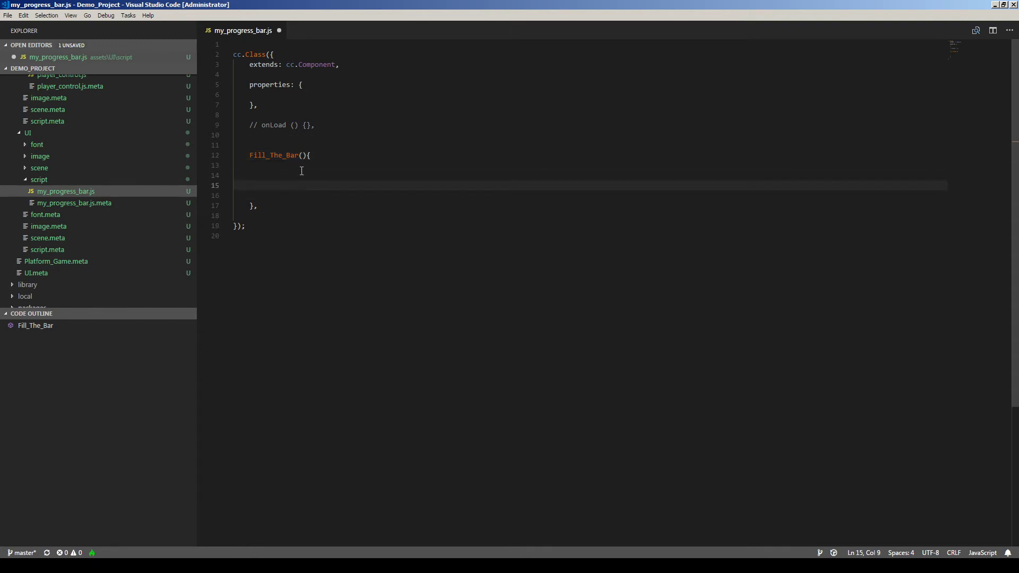
{"action": "left_click", "coordinate": [301, 175]}
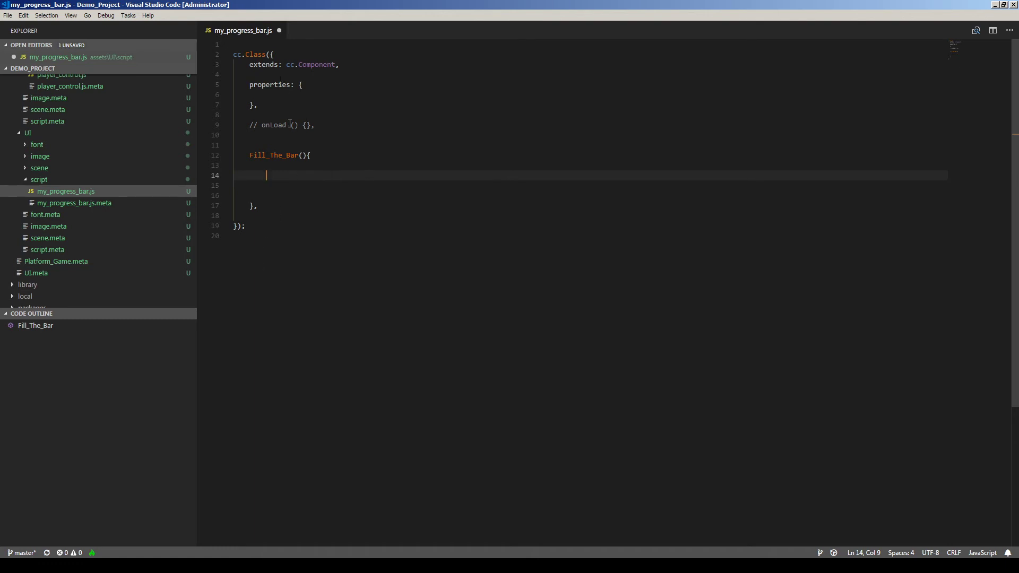
Declare a Bar_Sprit property as cc.Sprite in properties, then change its type to Node
{"action": "left_click", "coordinate": [314, 89]}
{"action": "key", "text": "Return"}
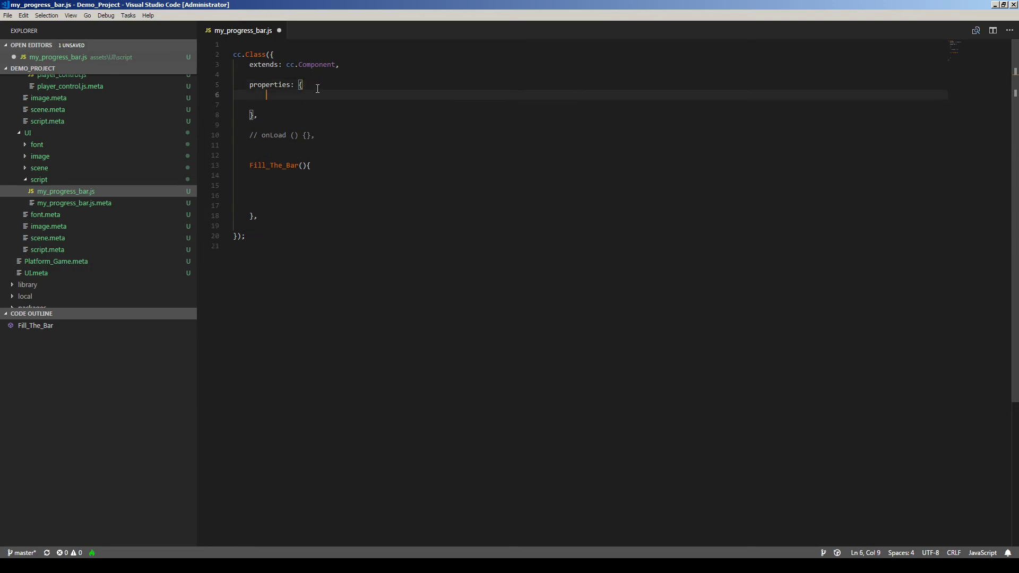
{"action": "key", "text": "Return"}
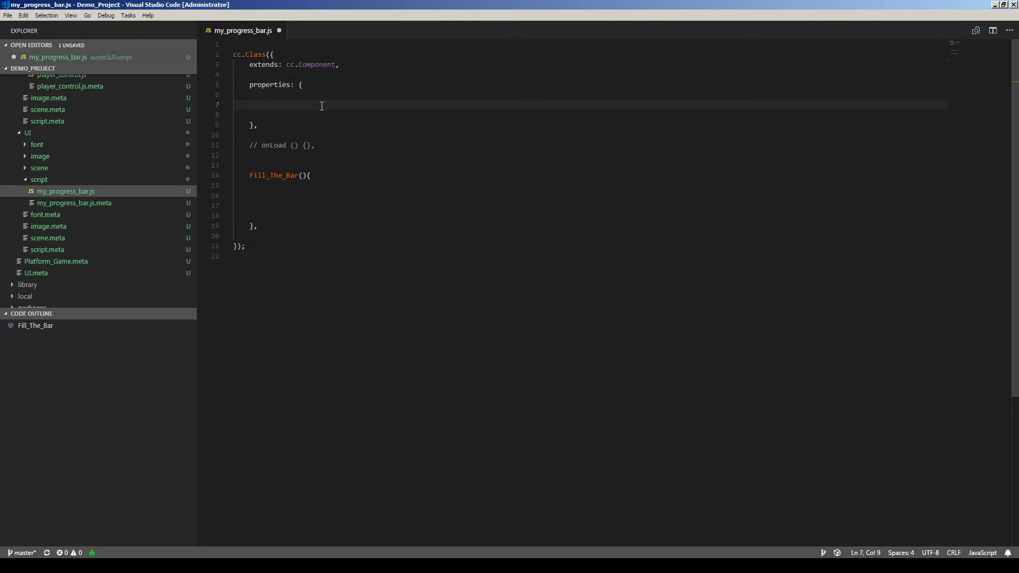
{"action": "type", "text": "Bar_Sprit:cc.Sprite,"}
{"action": "key", "text": "ctrl+s"}
{"action": "double_click", "coordinate": [328, 105]}
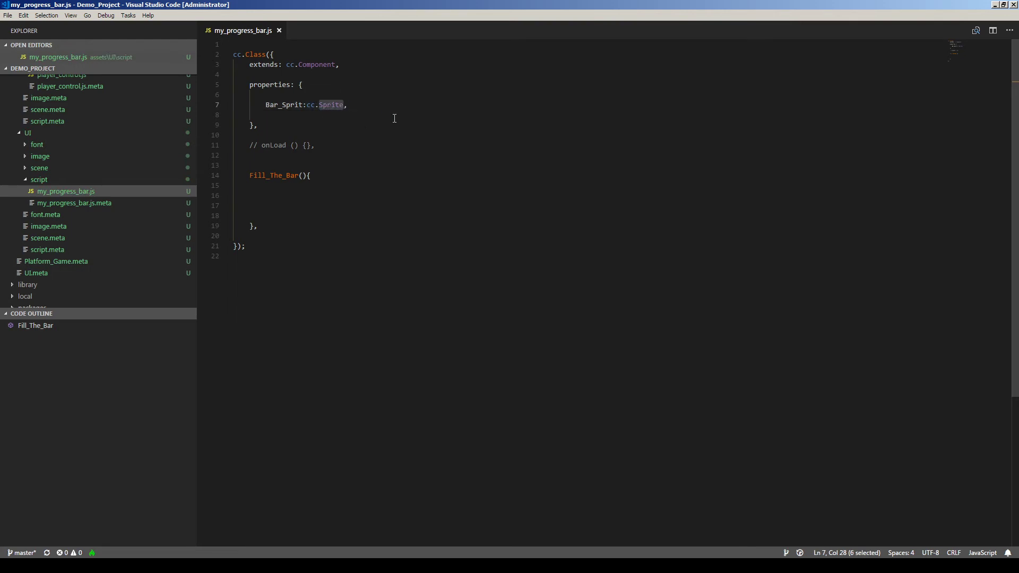
{"action": "type", "text": "Node"}
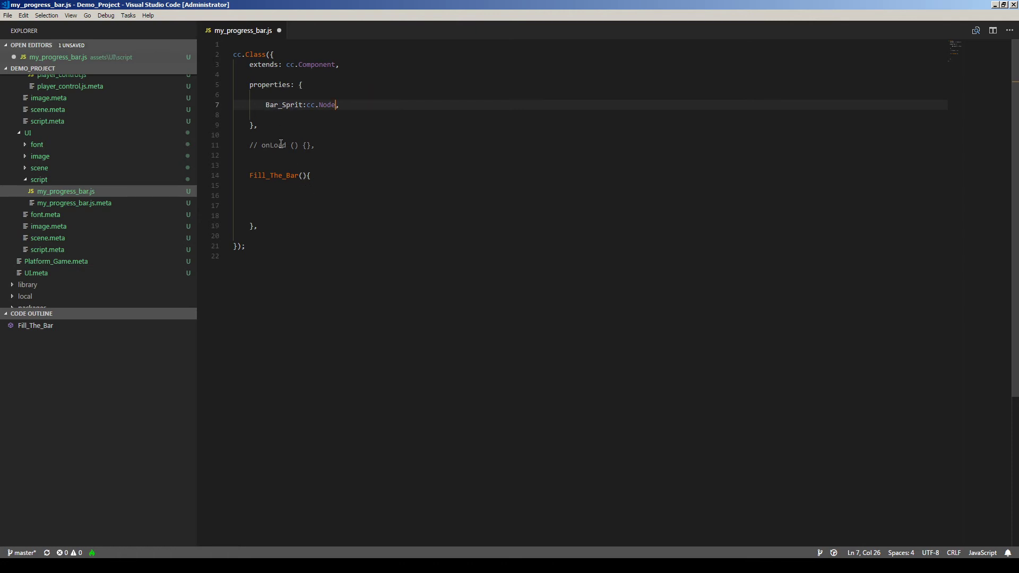
Uncomment onLoad, add a getComponent(cc.Sprite) assignment, and correct the property name to Bar_Sprite
{"action": "left_click", "coordinate": [264, 147]}
{"action": "key", "text": "ctrl+slash"}
{"action": "left_click", "coordinate": [295, 147]}
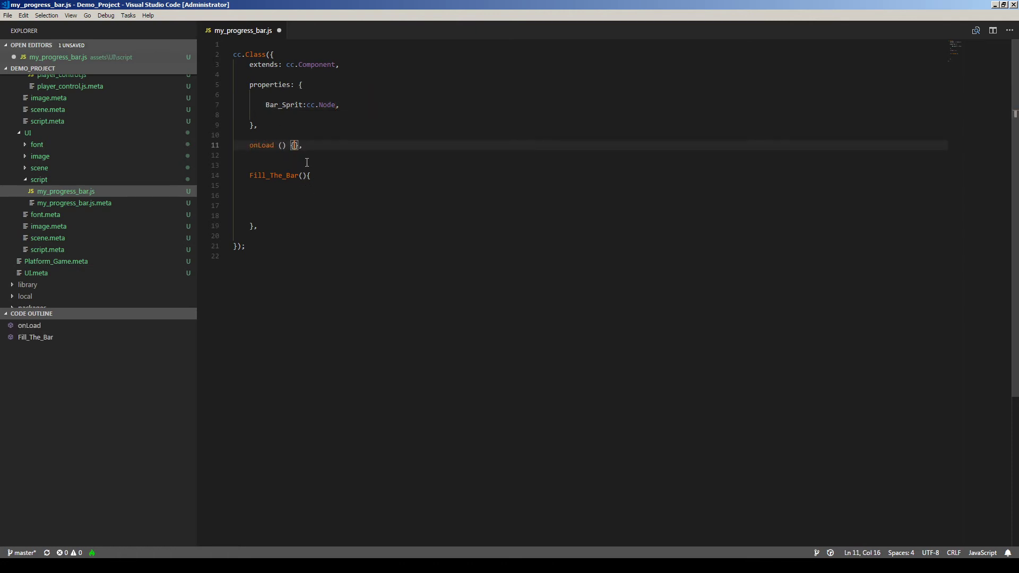
{"action": "key", "text": "Return"}
{"action": "key", "text": "Return"}
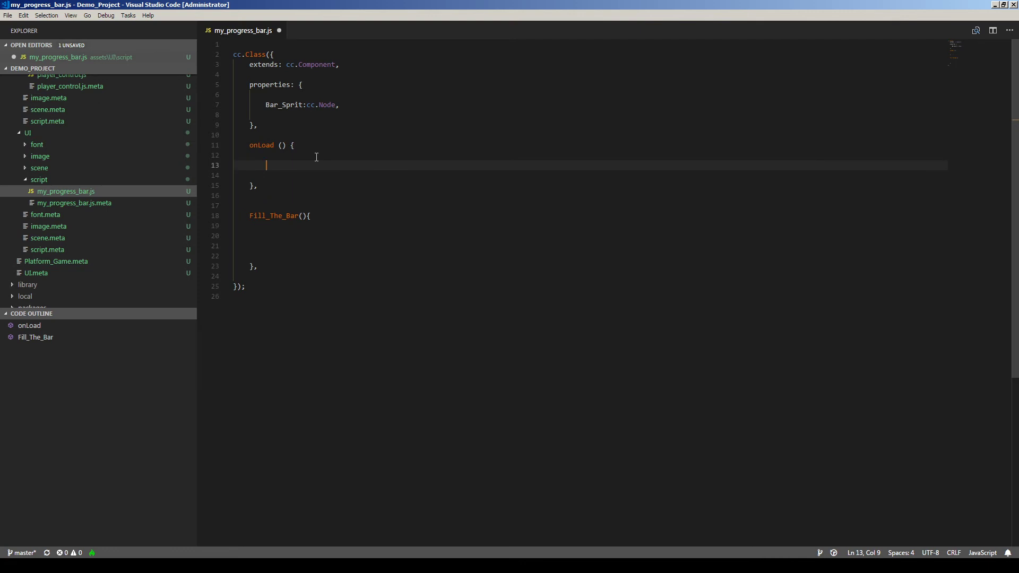
{"action": "type", "text": "this."}
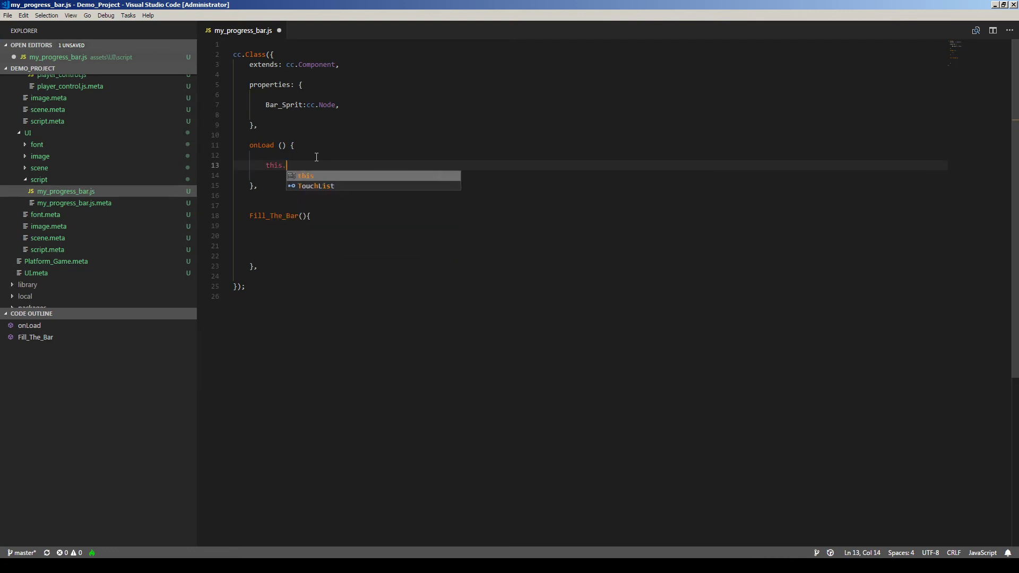
{"action": "type", "text": "Bar = "}
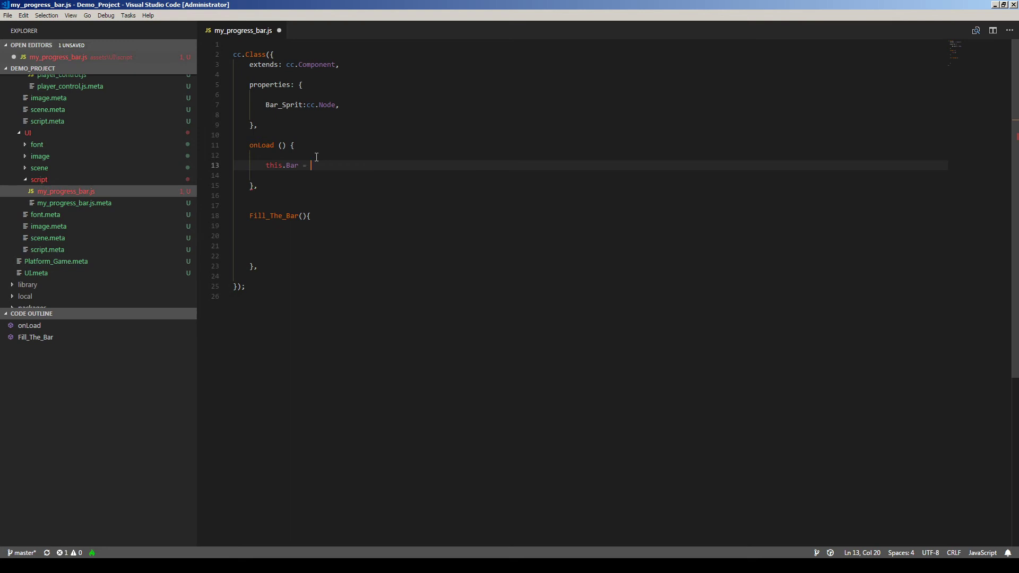
{"action": "type", "text": "Bar"}
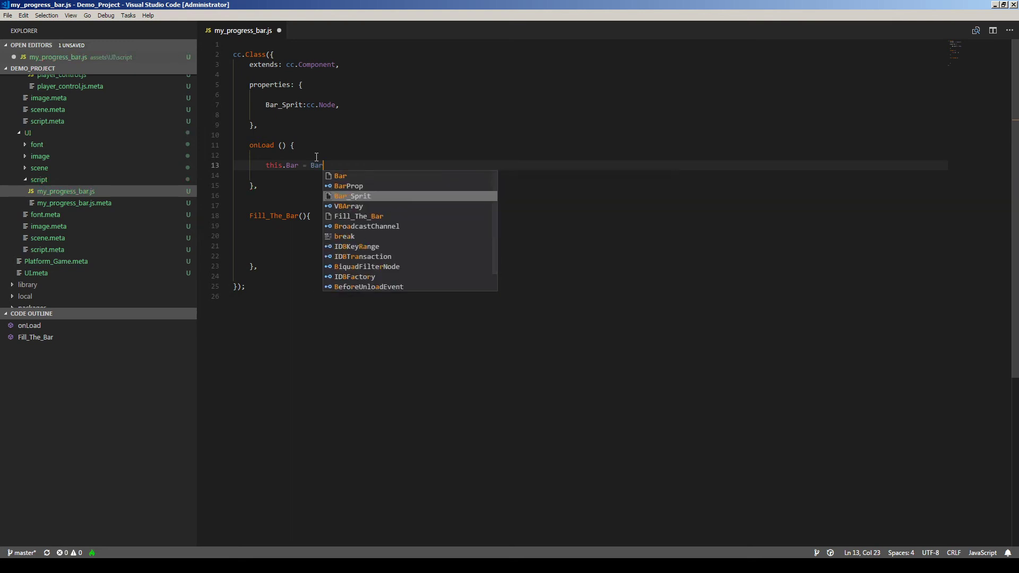
{"action": "key", "text": "Return"}
{"action": "left_click", "coordinate": [305, 104]}
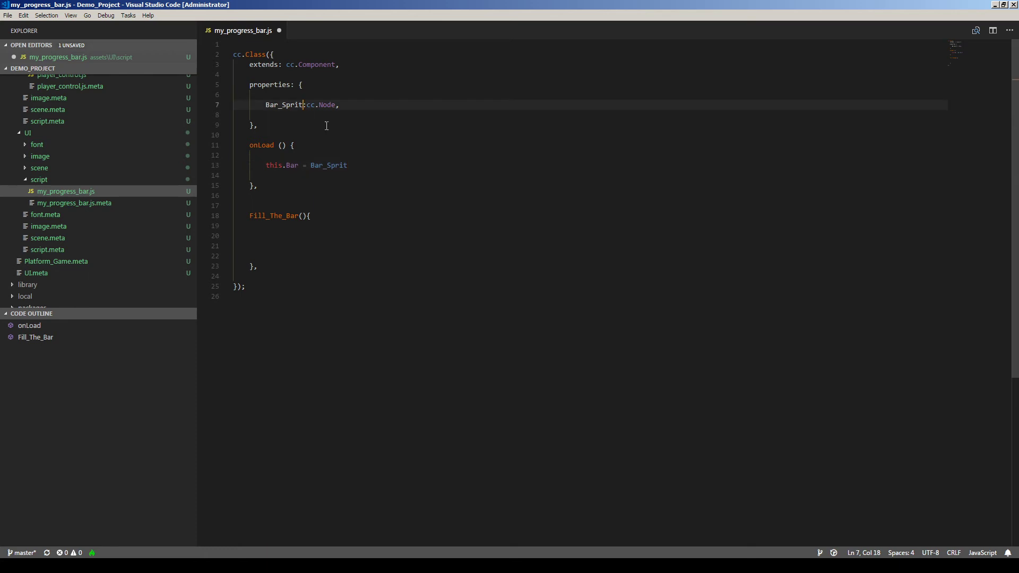
{"action": "type", "text": "e"}
{"action": "left_click", "coordinate": [370, 166]}
{"action": "type", "text": "e"}
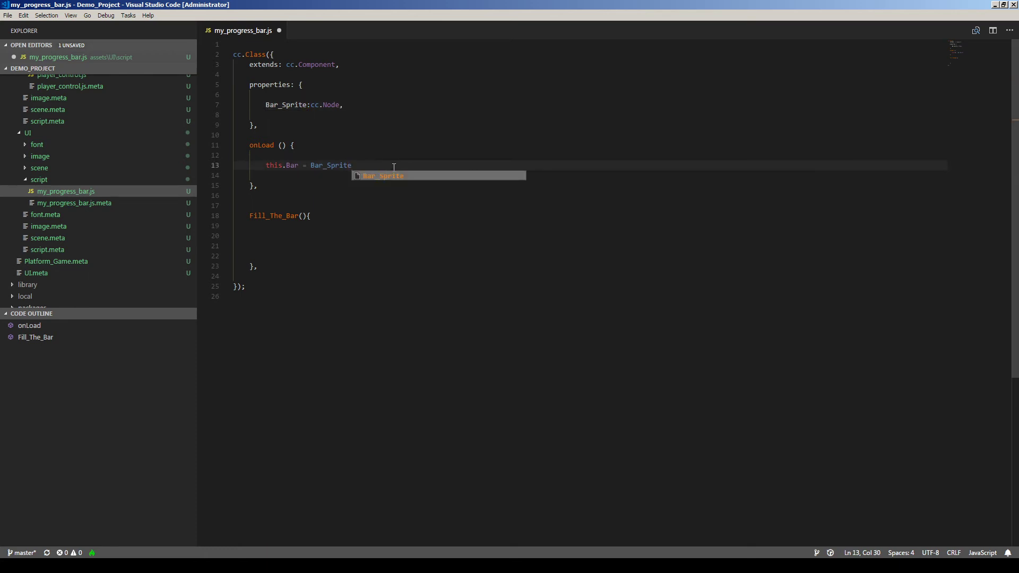
{"action": "type", "text": ".getCom"}
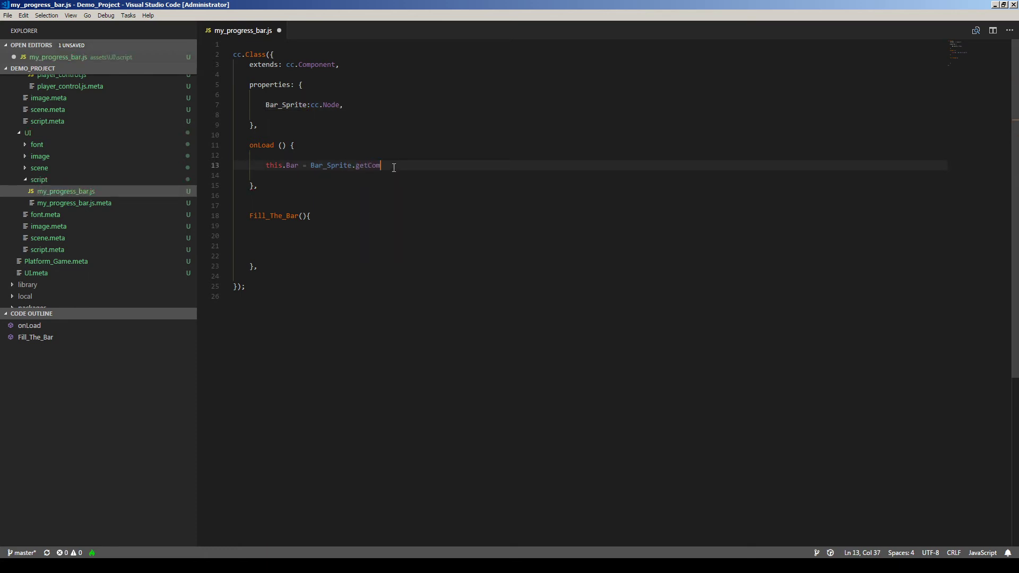
{"action": "type", "text": "ponent()cc.S"}
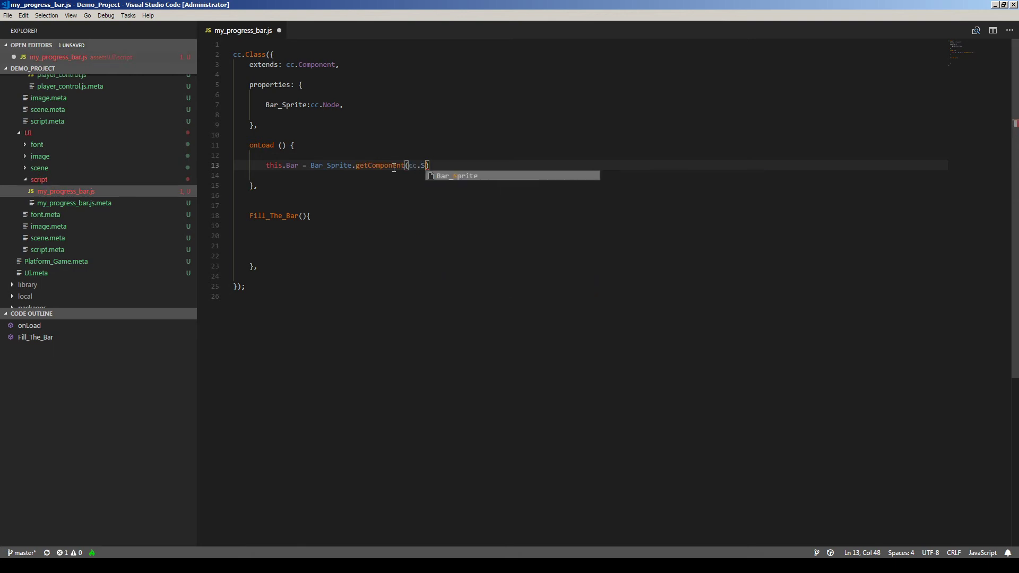
{"action": "type", "text": "prite);"}
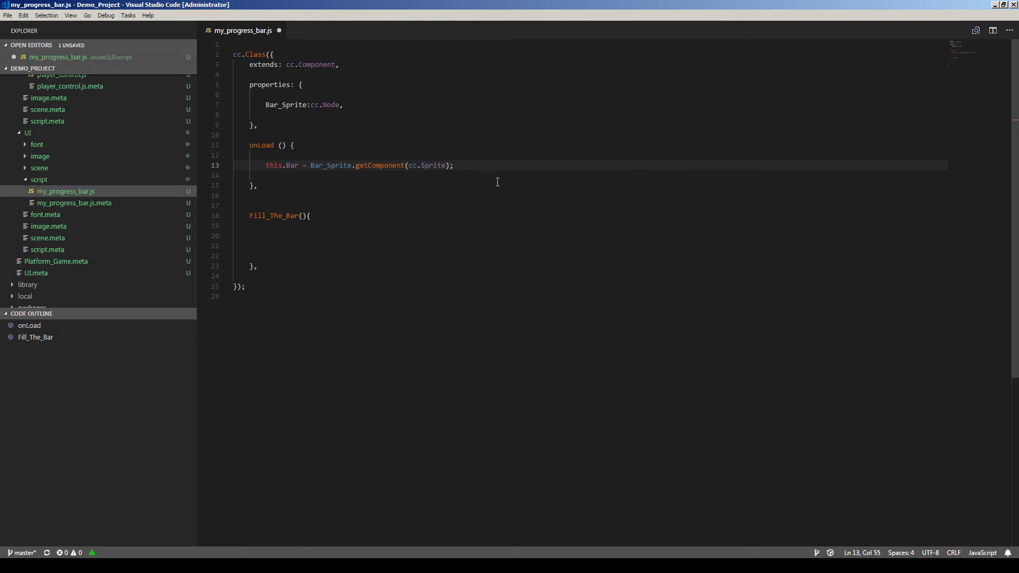
Change Bar_Sprite's type back to Sprite and delete the getComponent line from onLoad
{"action": "double_click", "coordinate": [271, 167]}
{"action": "left_click", "coordinate": [320, 185]}
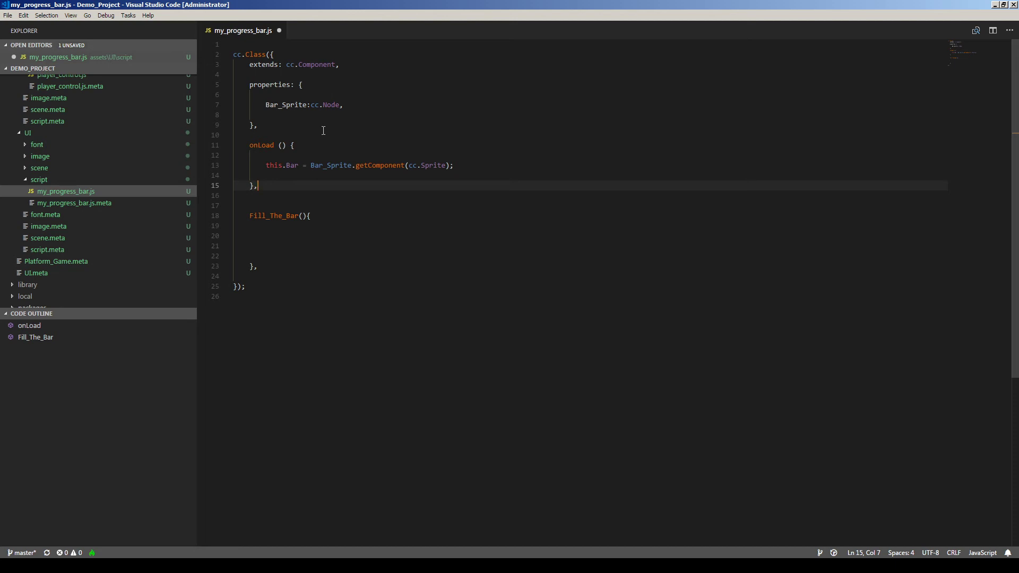
{"action": "double_click", "coordinate": [430, 165]}
{"action": "key", "text": "ctrl+c"}
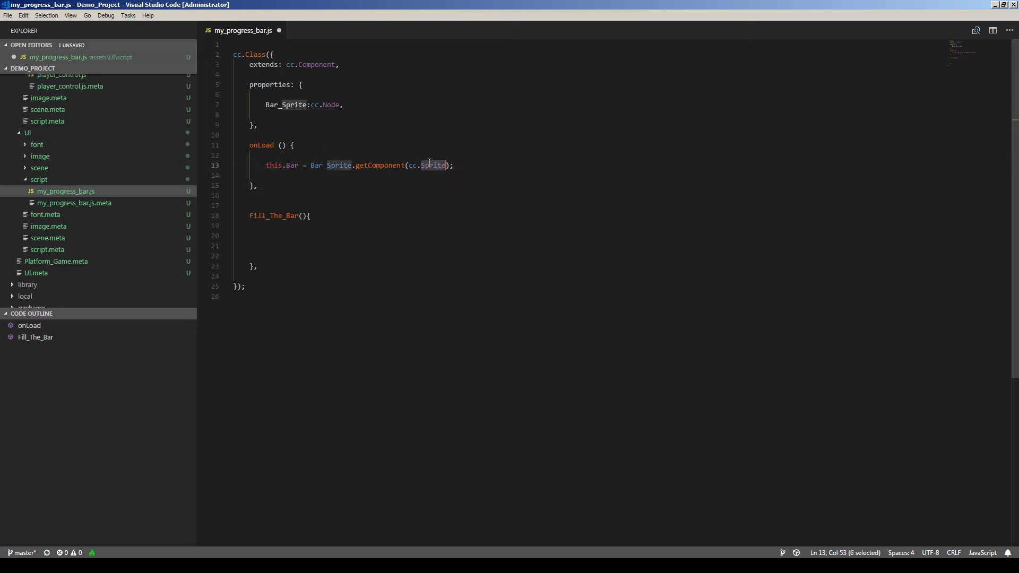
{"action": "double_click", "coordinate": [332, 105]}
{"action": "key", "text": "ctrl+v"}
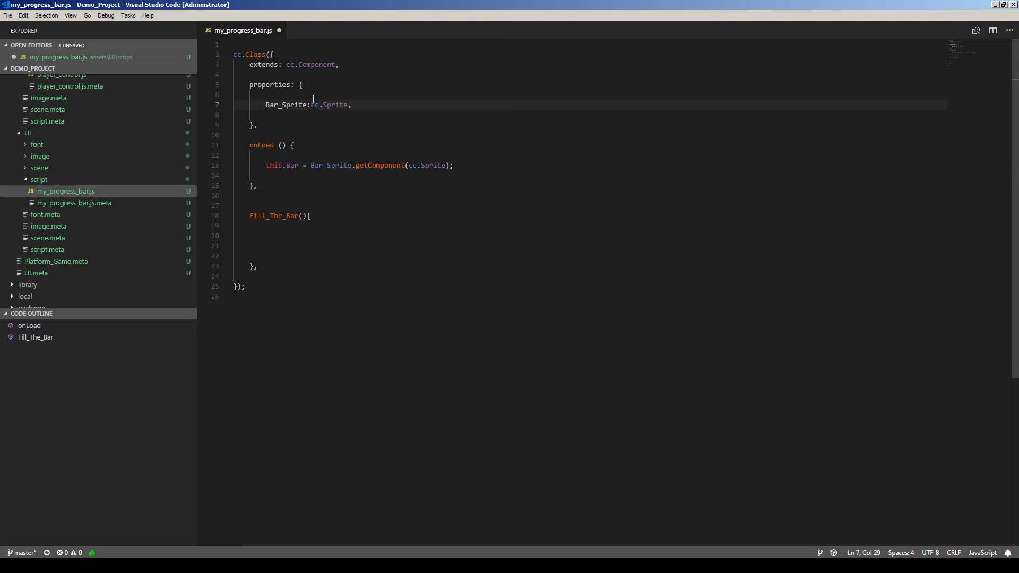
{"action": "left_click_drag", "start_coordinate": [485, 163], "coordinate": [184, 165]}
{"action": "key", "text": "BackSpace"}
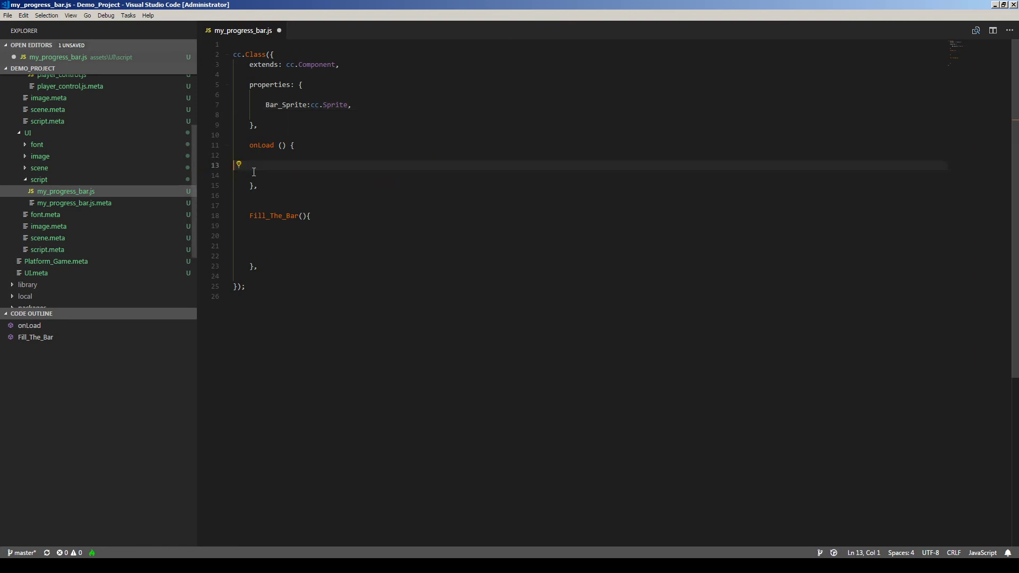
{"action": "key", "text": "BackSpace"}
Leave an empty indented line in onLoad, save the script and switch back to Cocos Creator
{"action": "left_click", "coordinate": [286, 104]}
{"action": "double_click", "coordinate": [285, 105]}
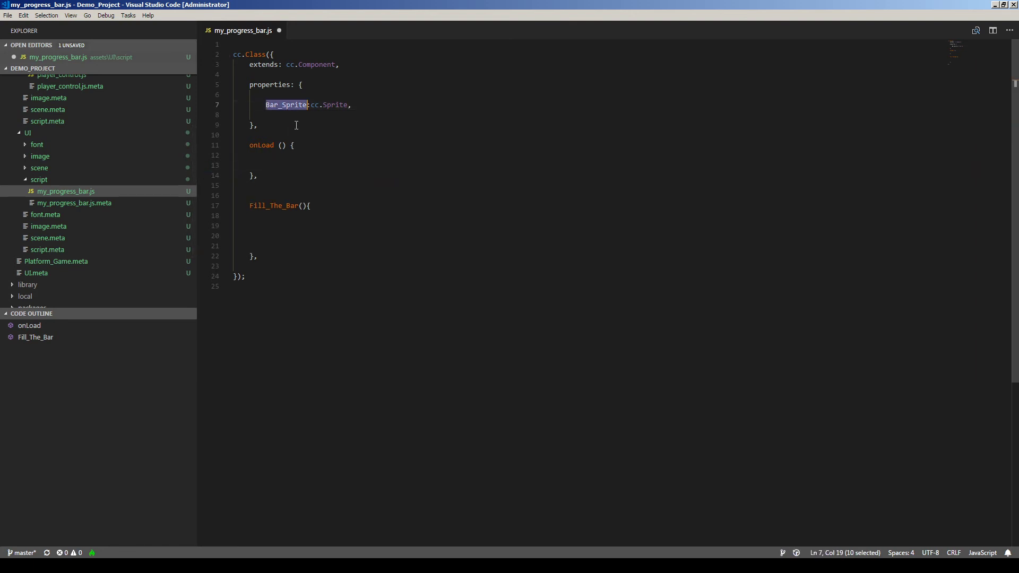
{"action": "double_click", "coordinate": [335, 105]}
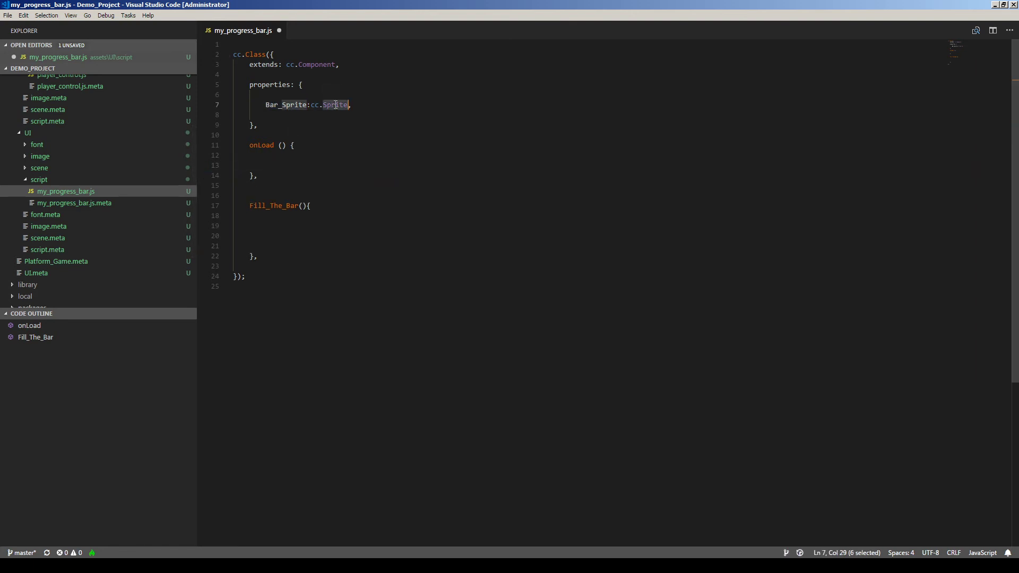
{"action": "left_click", "coordinate": [306, 155]}
{"action": "key", "text": "Return"}
{"action": "double_click", "coordinate": [286, 105]}
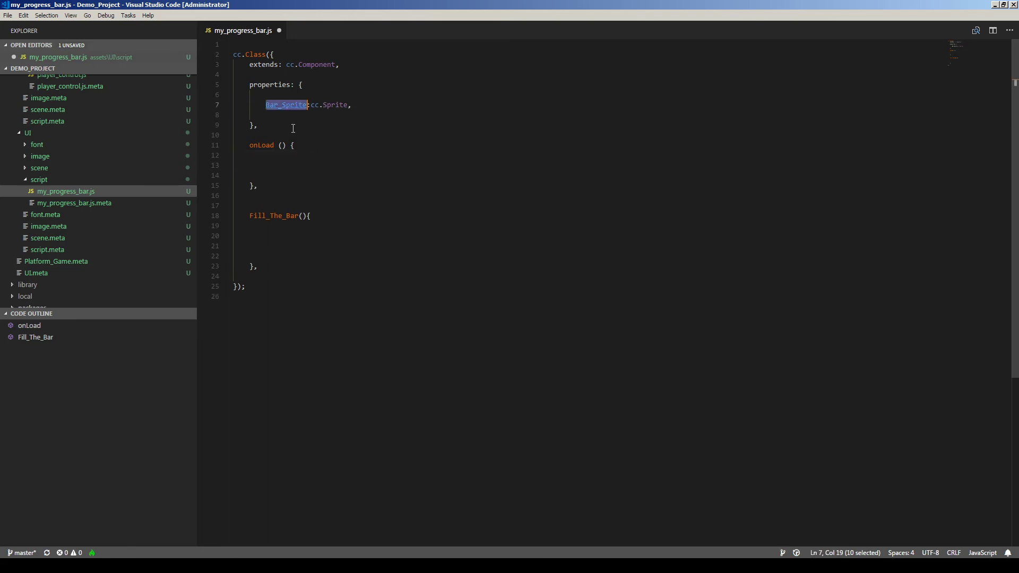
{"action": "left_click", "coordinate": [276, 161]}
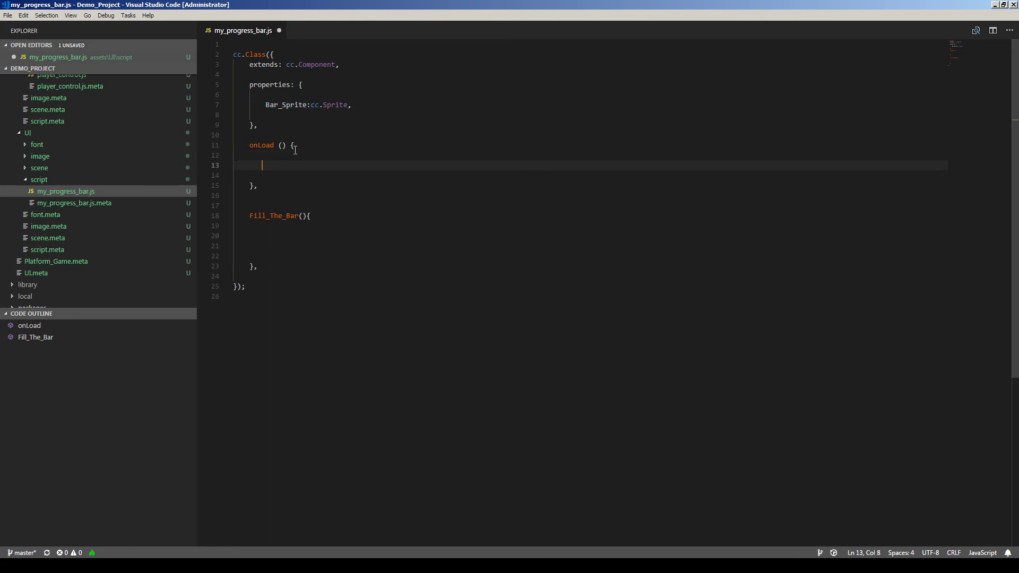
{"action": "key", "text": "ctrl+s"}
{"action": "key", "text": "alt+Tab"}
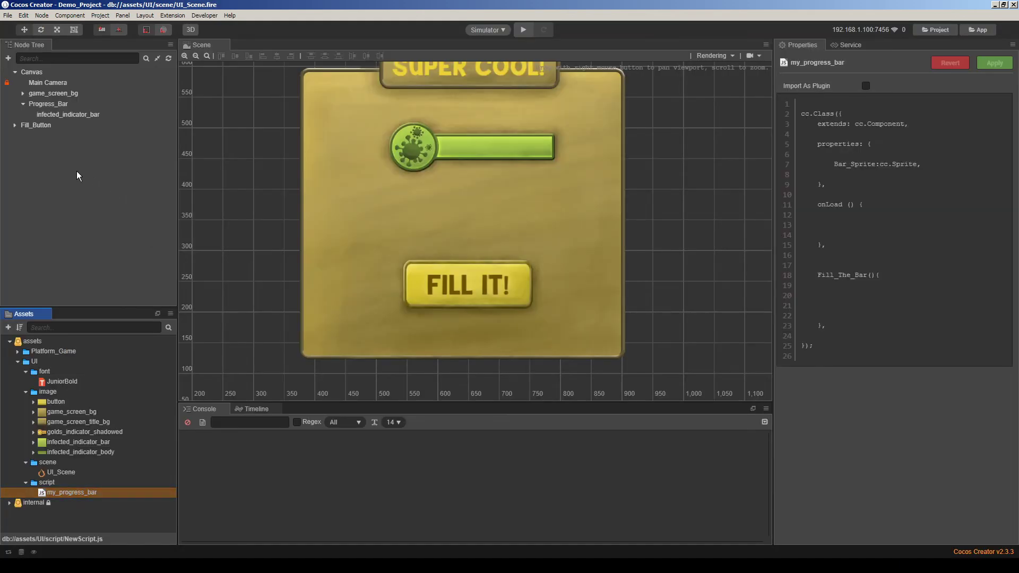
Drop infected_indicator_bar into Progress_Bar's Bar_Sprite slot, save UI_Scene, and switch to VS Code
{"action": "left_click", "coordinate": [59, 106]}
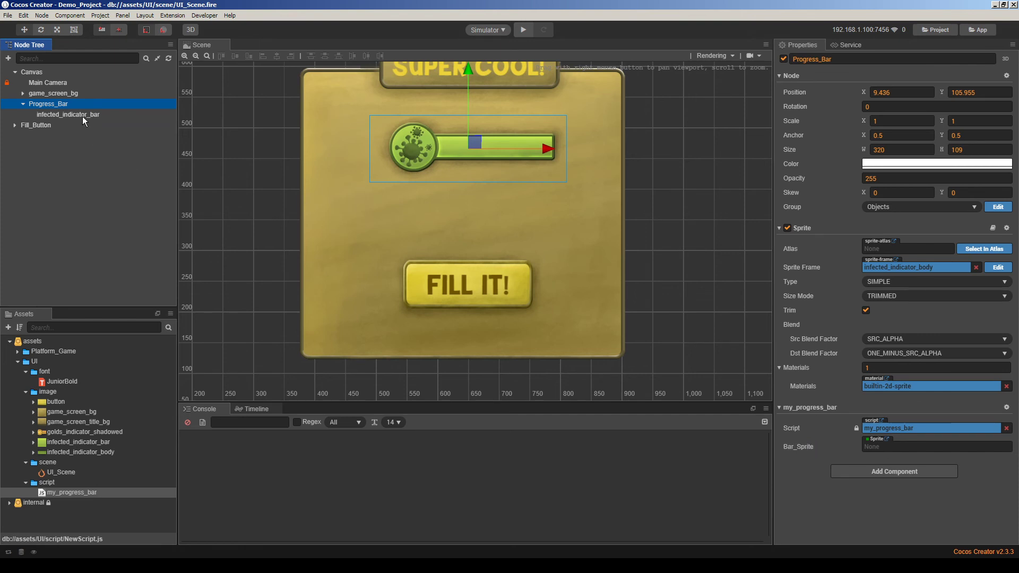
{"action": "left_click_drag", "start_coordinate": [82, 116], "coordinate": [886, 444]}
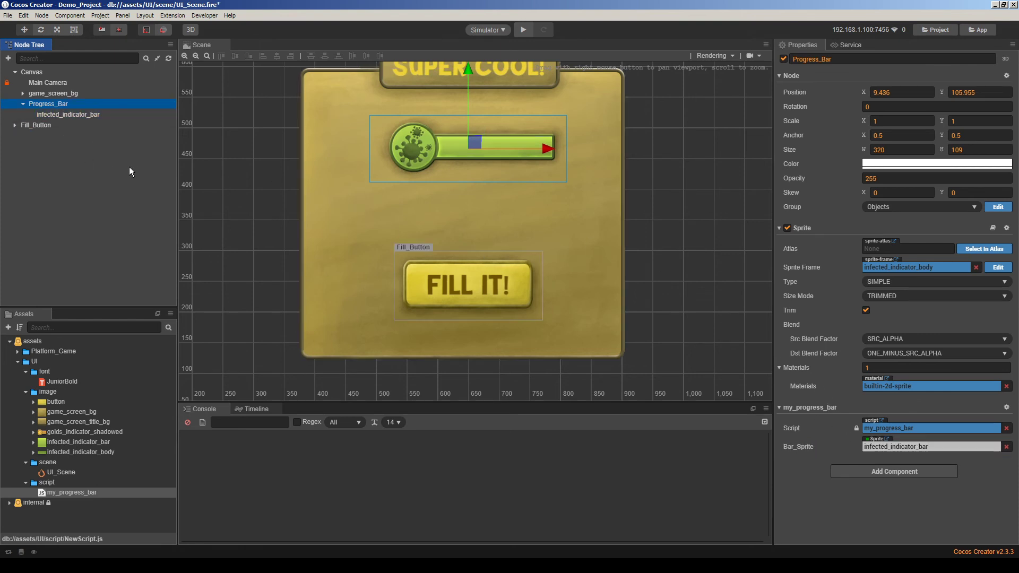
{"action": "key", "text": "ctrl+s"}
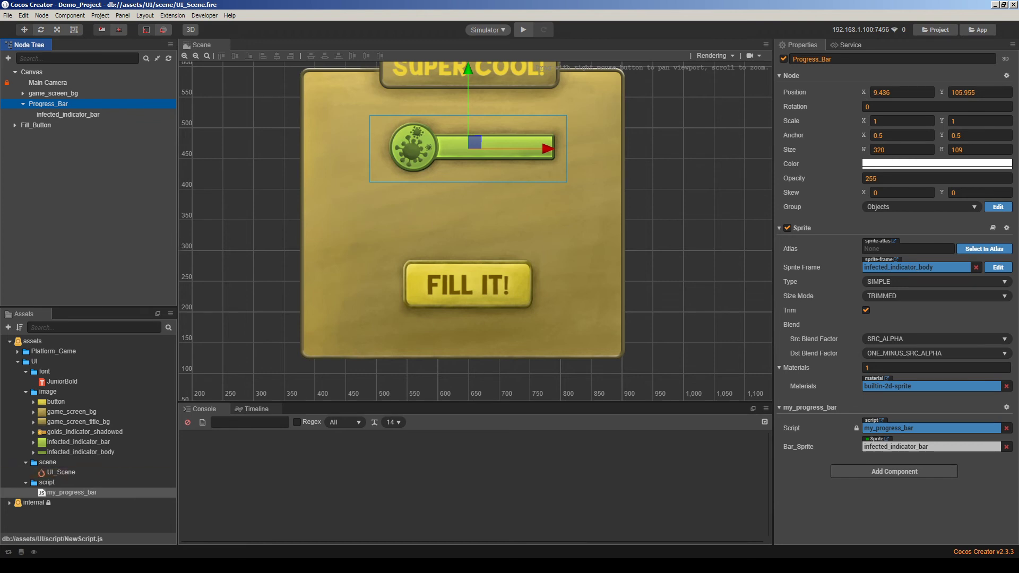
{"action": "key", "text": "alt+Tab"}
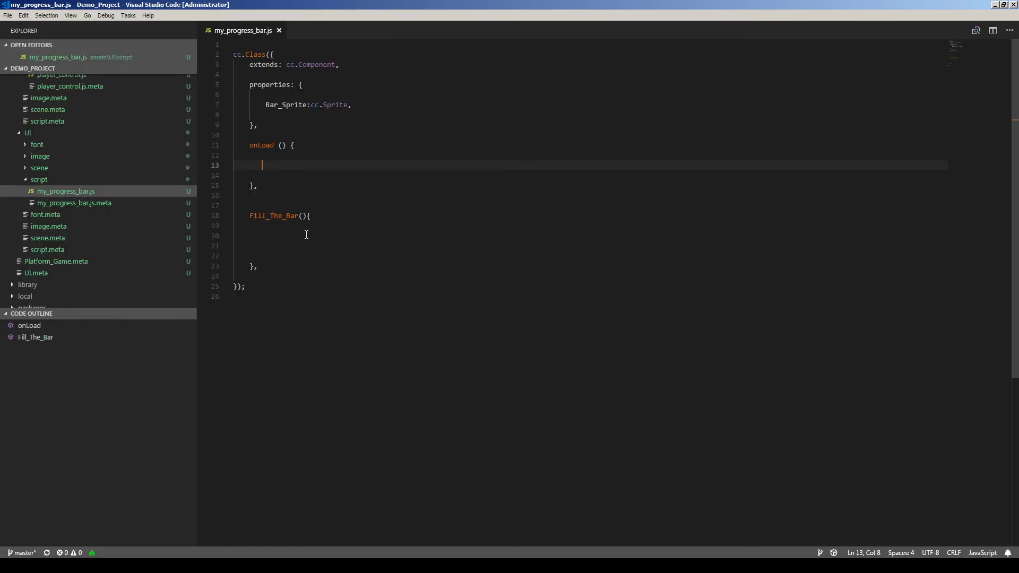
Write this.progress = 0; in onLoad and remove the surrounding blank lines
{"action": "key", "text": "Tab"}
{"action": "type", "text": "this."}
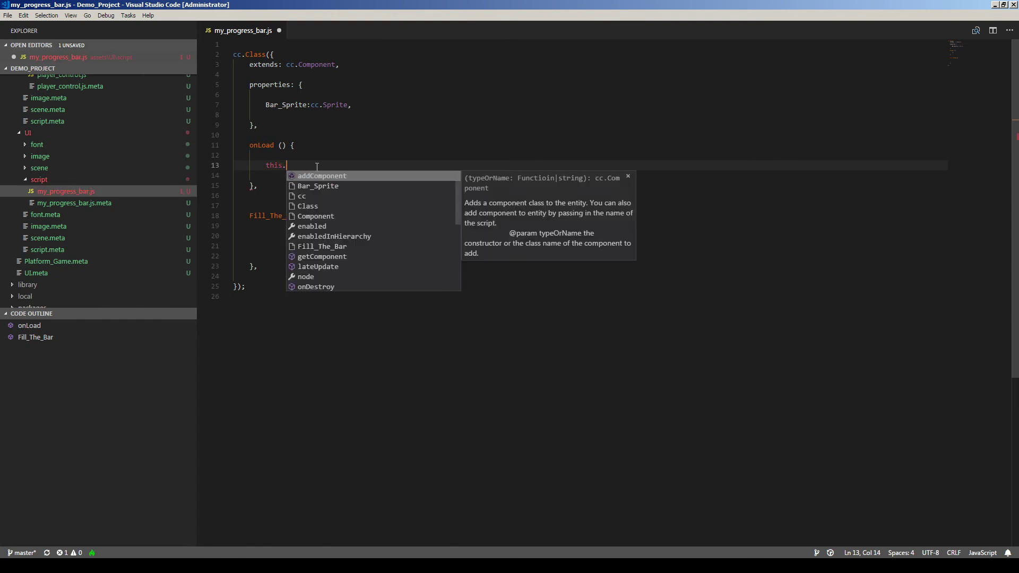
{"action": "type", "text": "pro"}
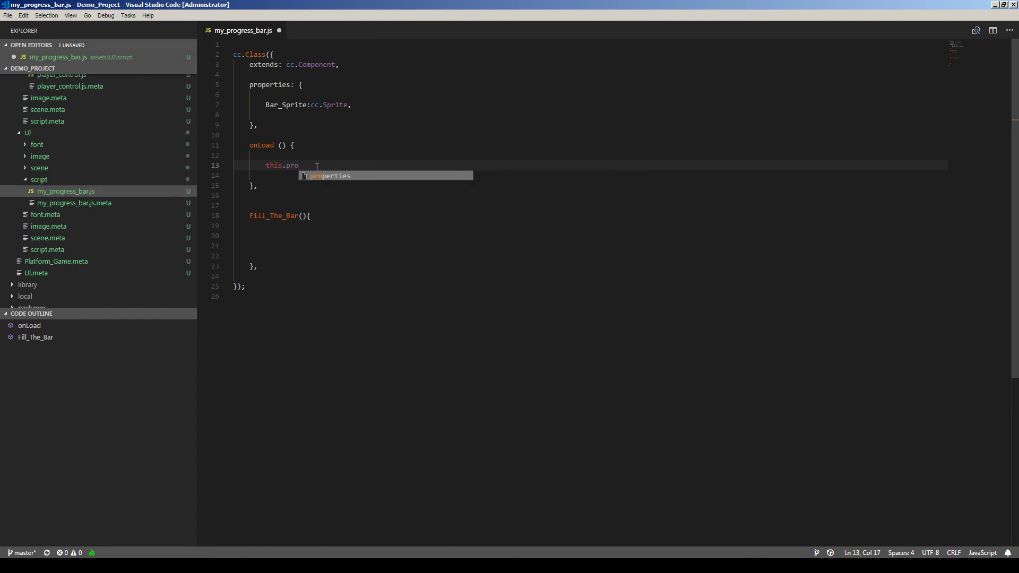
{"action": "type", "text": "gress = 0;"}
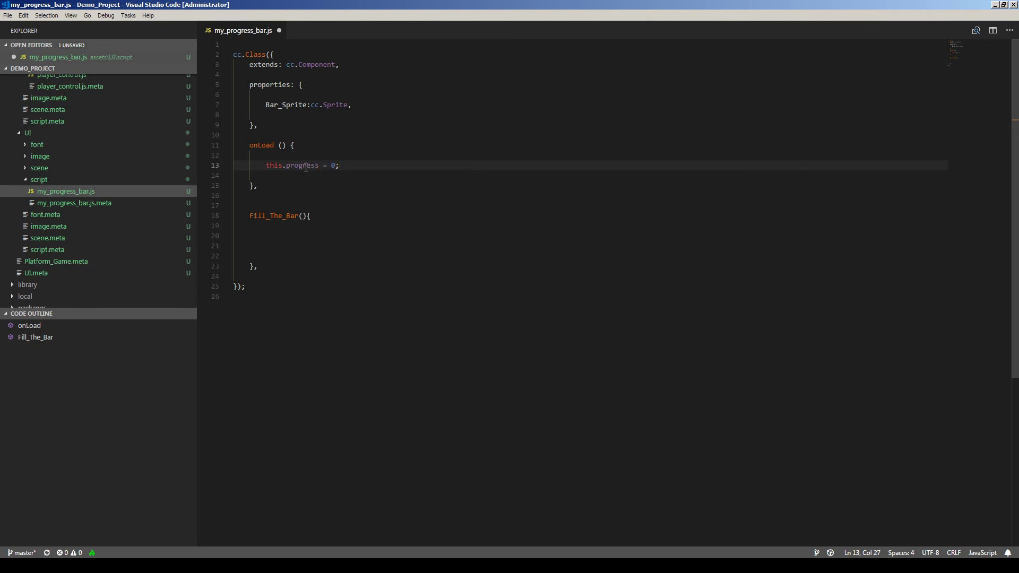
{"action": "left_click_drag", "start_coordinate": [279, 167], "coordinate": [296, 167]}
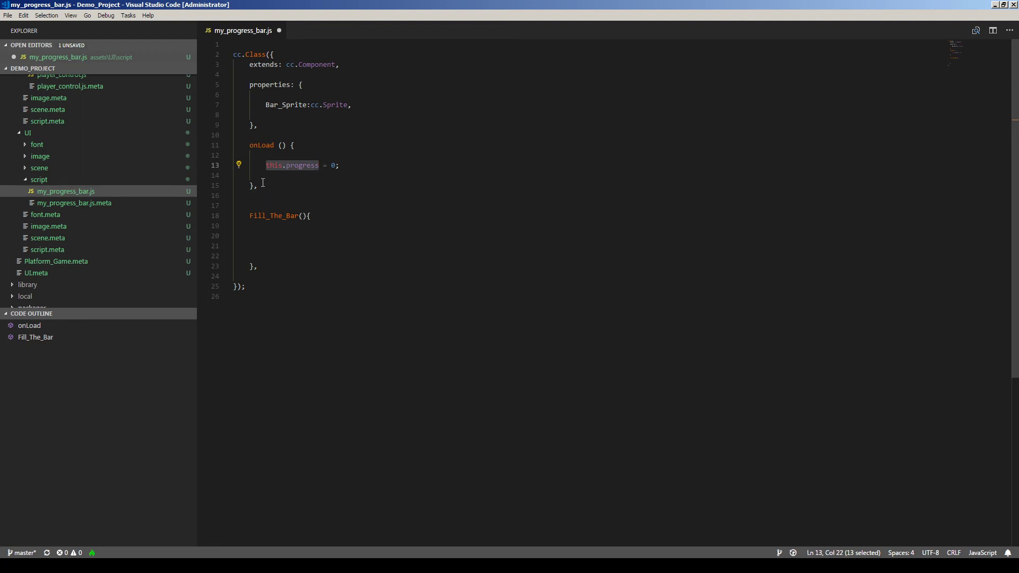
{"action": "left_click", "coordinate": [344, 165]}
{"action": "key", "text": "Delete"}
{"action": "key", "text": "Up"}
{"action": "key", "text": "BackSpace"}
{"action": "left_click", "coordinate": [357, 156]}
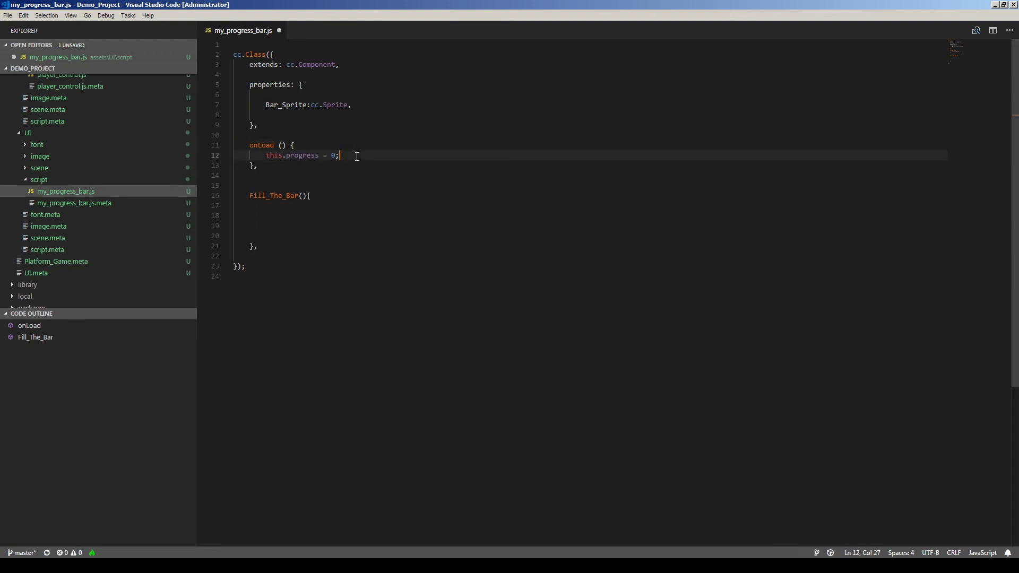
Add Bar_Sprite.fillRange = this.progress; on the next line of onLoad
{"action": "key", "text": "Return"}
{"action": "key", "text": "Return"}
{"action": "left_click_drag", "start_coordinate": [266, 155], "coordinate": [319, 155]}
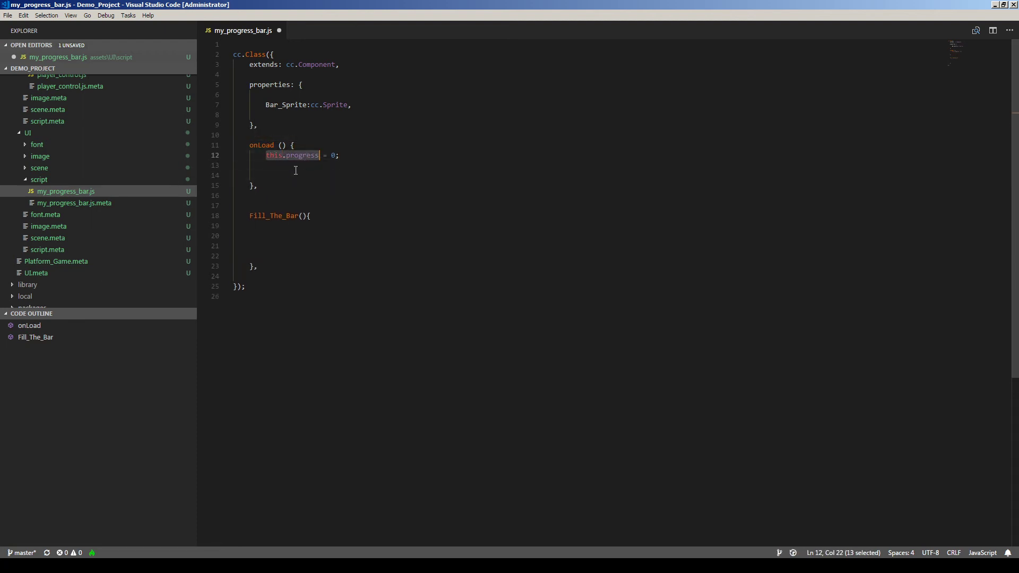
{"action": "left_click", "coordinate": [291, 178]}
{"action": "double_click", "coordinate": [287, 106]}
{"action": "key", "text": "ctrl+c"}
{"action": "left_click", "coordinate": [292, 173]}
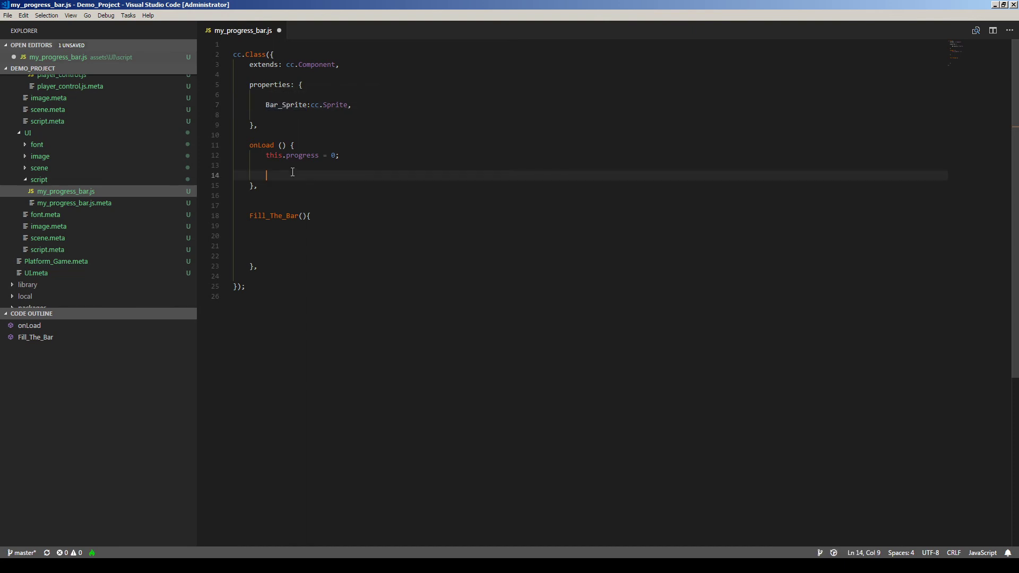
{"action": "key", "text": "ctrl+v"}
{"action": "type", "text": "."}
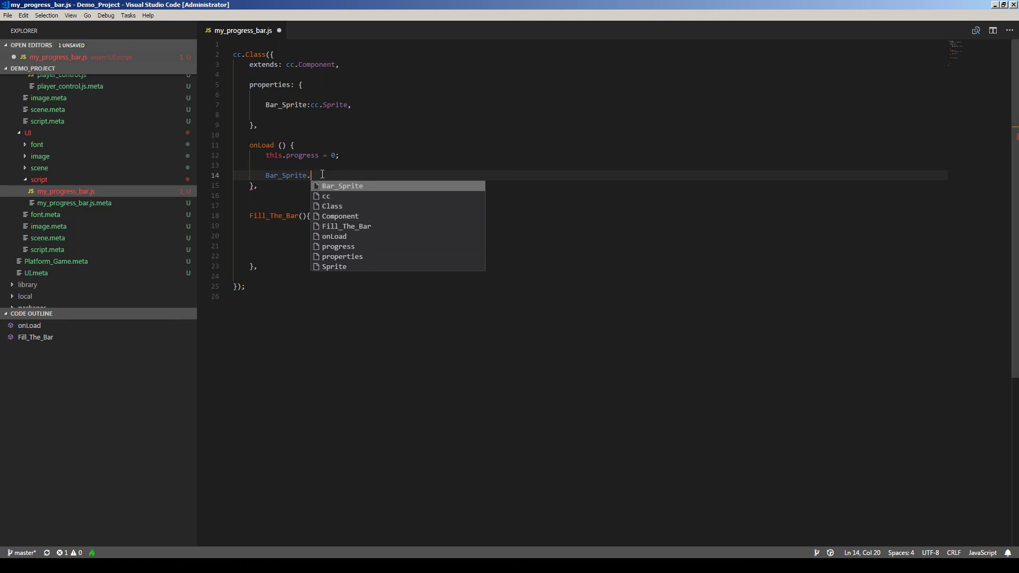
{"action": "type", "text": "fillRange ="}
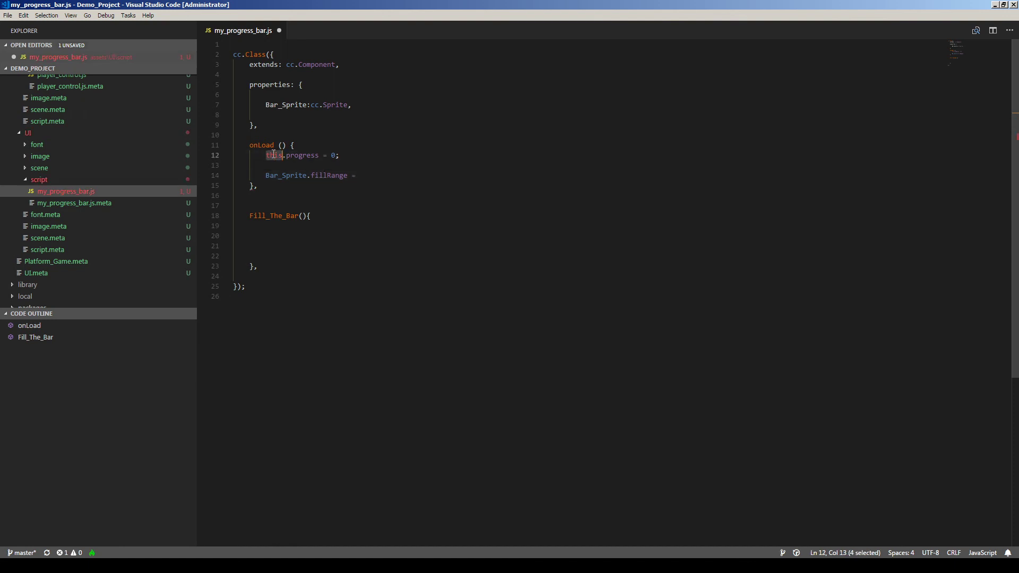
{"action": "type", "text": " this.progress;"}
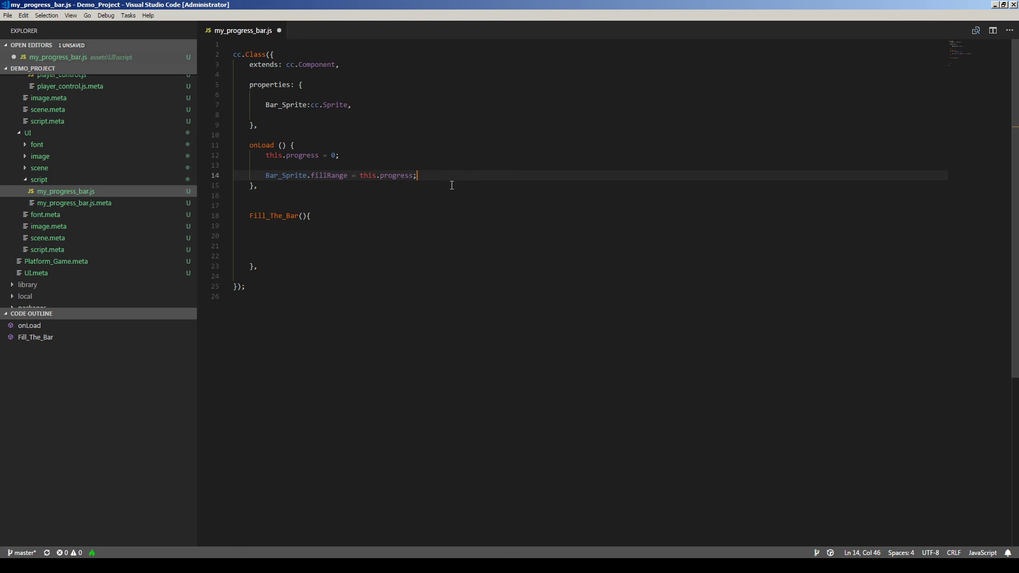
{"action": "left_click", "coordinate": [291, 236]}
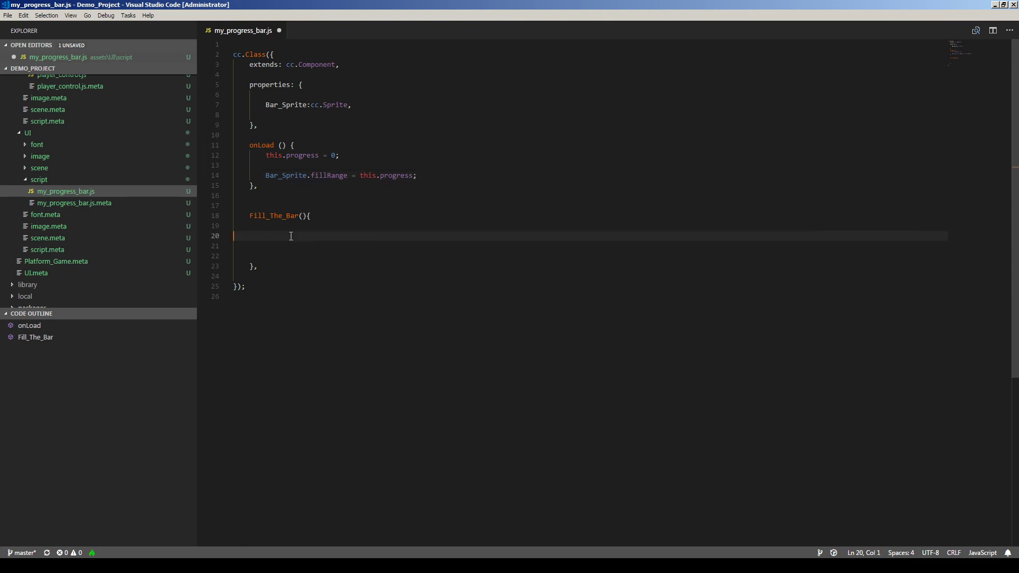
Make Fill_The_Bar increase this.progress by 0.1
{"action": "key", "text": "Return"}
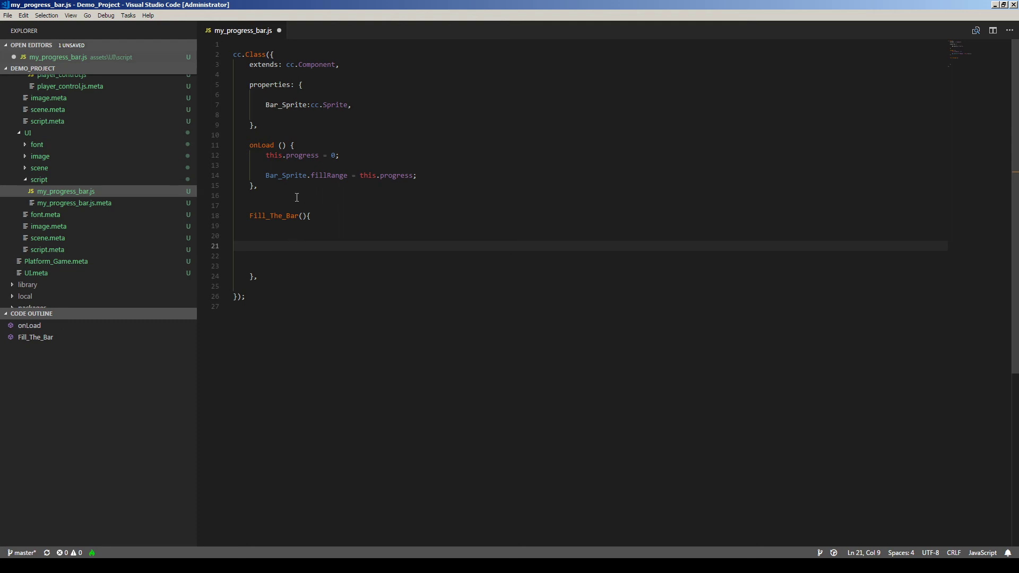
{"action": "left_click_drag", "start_coordinate": [266, 154], "coordinate": [319, 156]}
{"action": "key", "text": "ctrl+c"}
{"action": "left_click", "coordinate": [306, 238]}
{"action": "key", "text": "ctrl+v"}
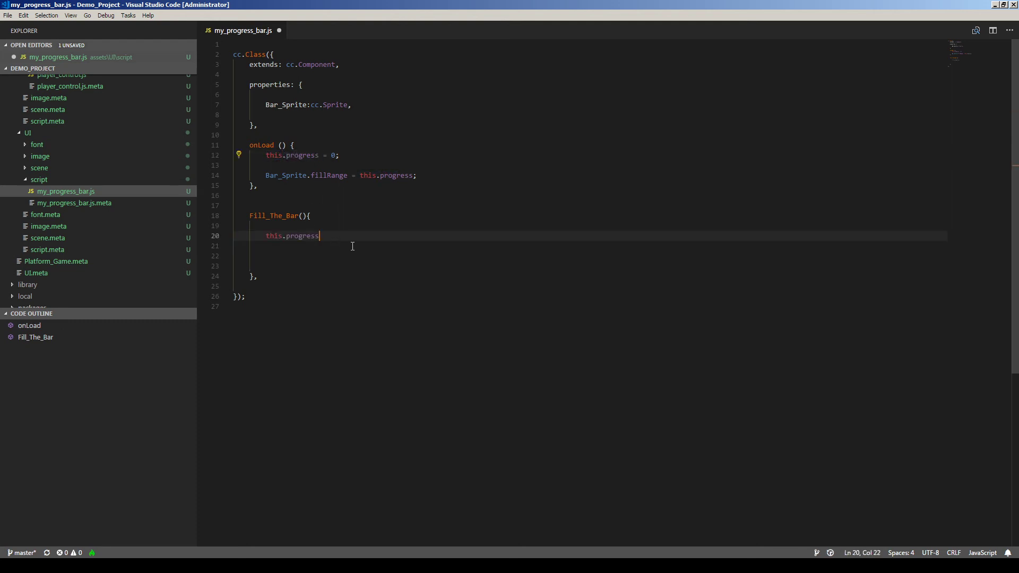
{"action": "type", "text": "+ =0.1;"}
Copy the fillRange assignment into Fill_The_Bar, save the script, and switch to Cocos Creator
{"action": "double_click", "coordinate": [284, 177]}
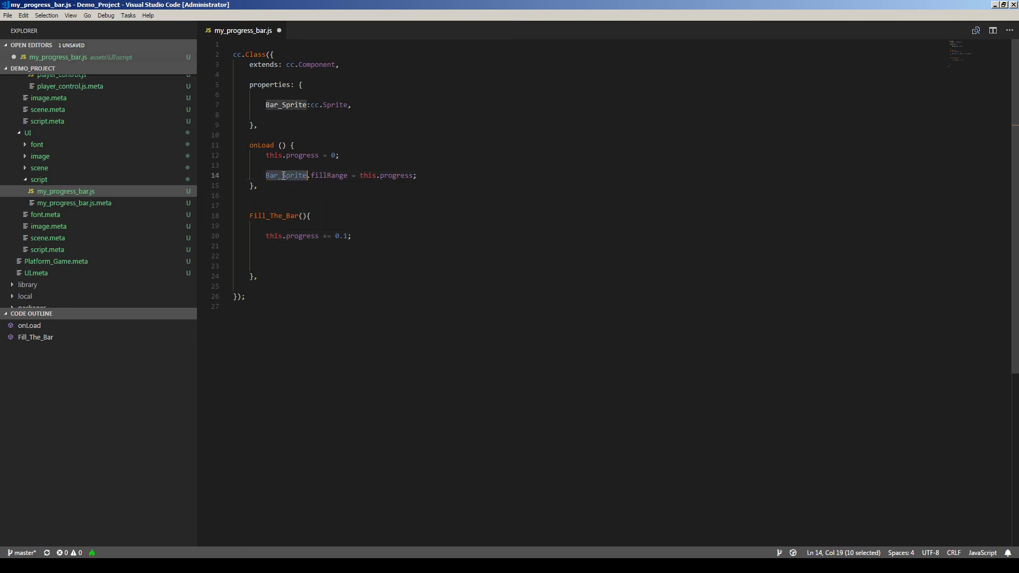
{"action": "left_click_drag", "start_coordinate": [284, 177], "coordinate": [437, 178]}
{"action": "left_click", "coordinate": [297, 256]}
{"action": "key", "text": "ctrl+v"}
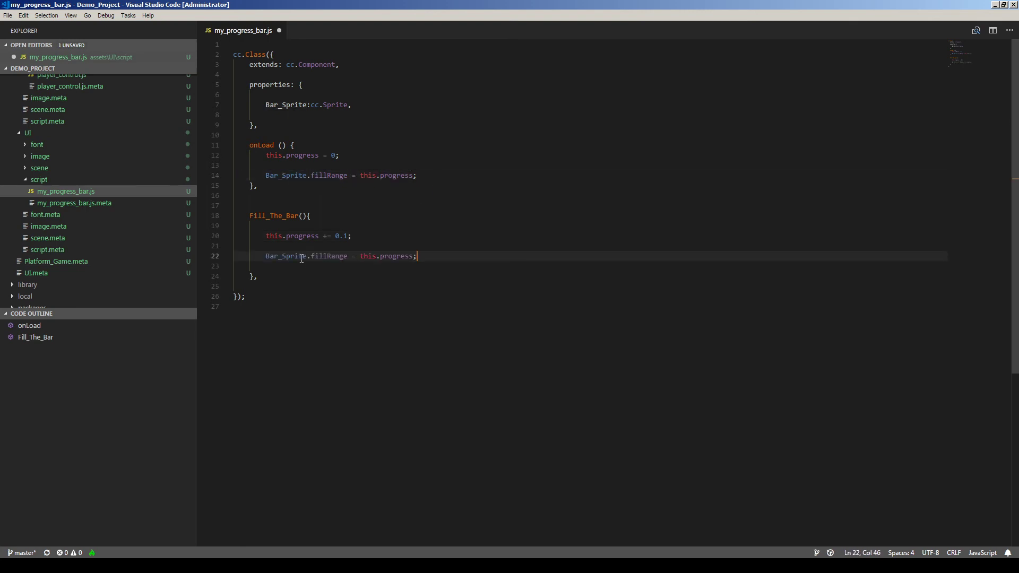
{"action": "left_click", "coordinate": [330, 246]}
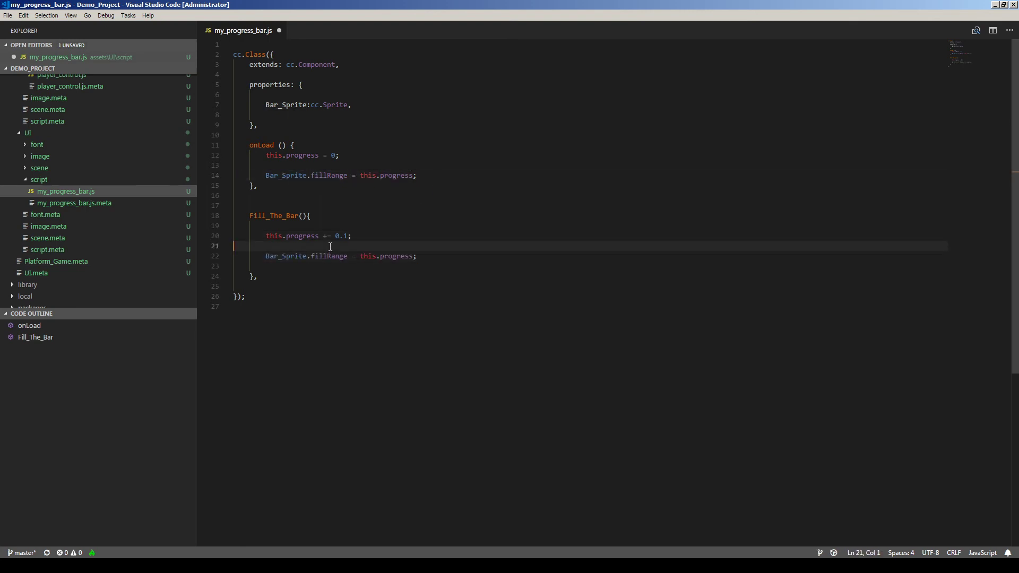
{"action": "left_click", "coordinate": [301, 225]}
{"action": "left_click", "coordinate": [335, 246]}
{"action": "left_click", "coordinate": [318, 264]}
{"action": "left_click", "coordinate": [366, 236]}
{"action": "key", "text": "ctrl+s"}
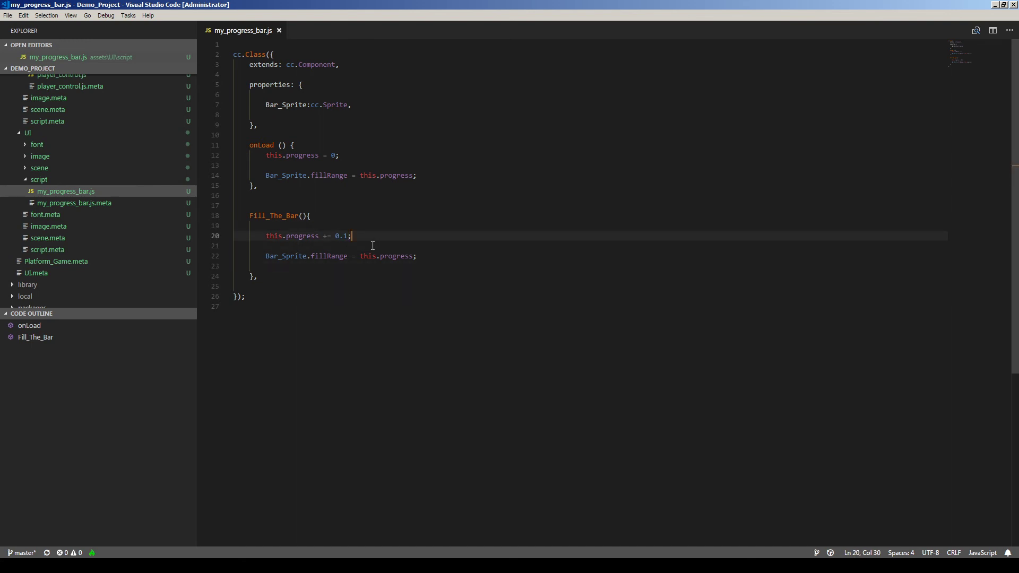
{"action": "key", "text": "alt+Tab"}
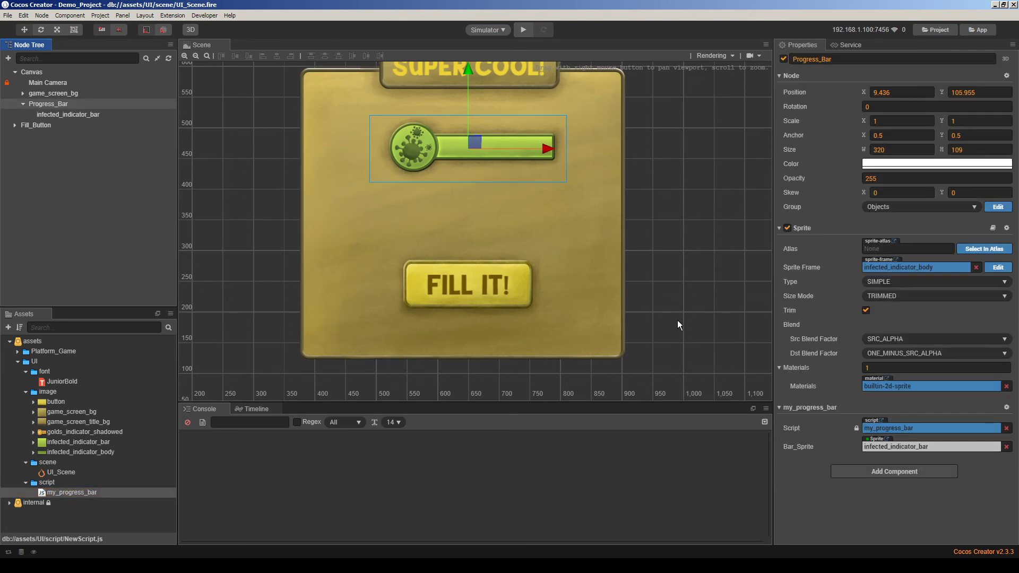
Add one click event to Fill_Button with Progress_Bar as its target node
{"action": "left_click", "coordinate": [37, 126]}
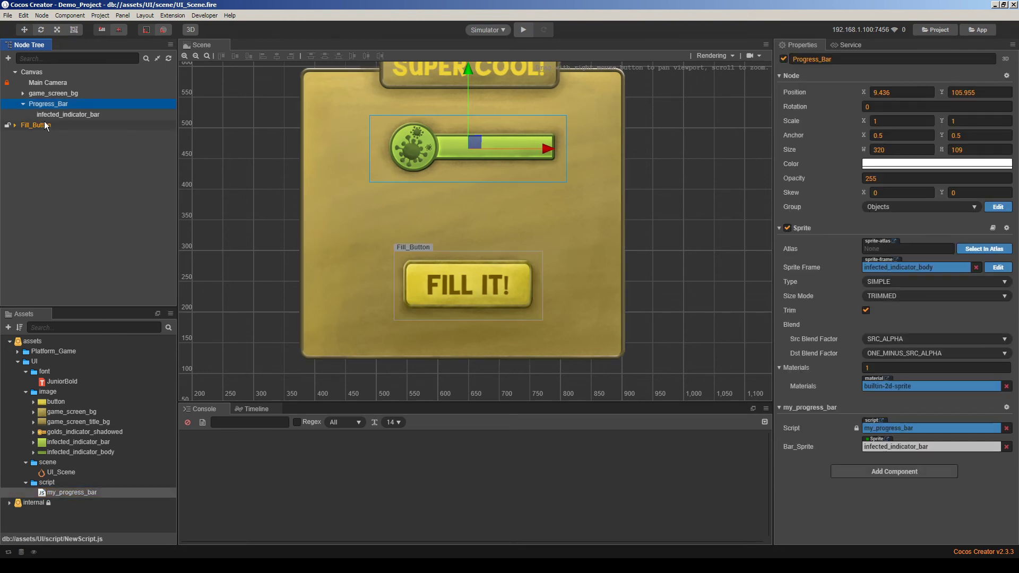
{"action": "scroll", "coordinate": [826, 425], "scroll_direction": "down", "scroll_amount": 1}
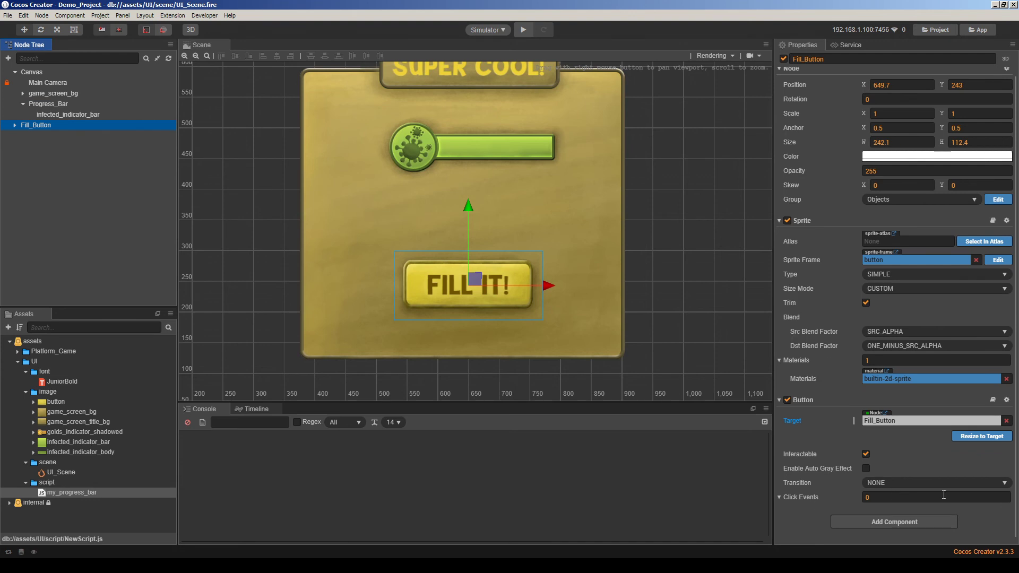
{"action": "left_click", "coordinate": [1008, 495]}
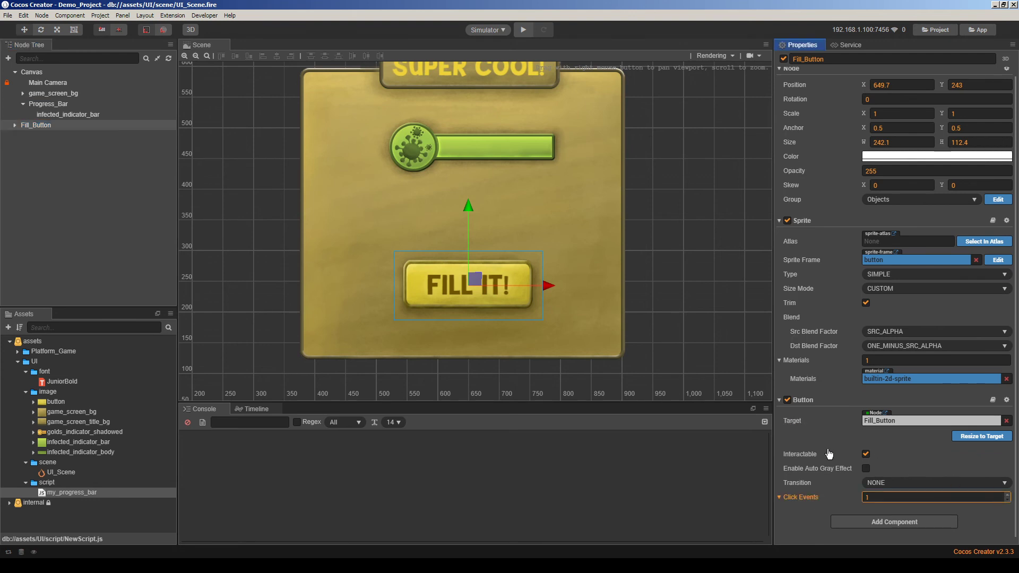
{"action": "scroll", "coordinate": [810, 470], "scroll_direction": "down", "scroll_amount": 3}
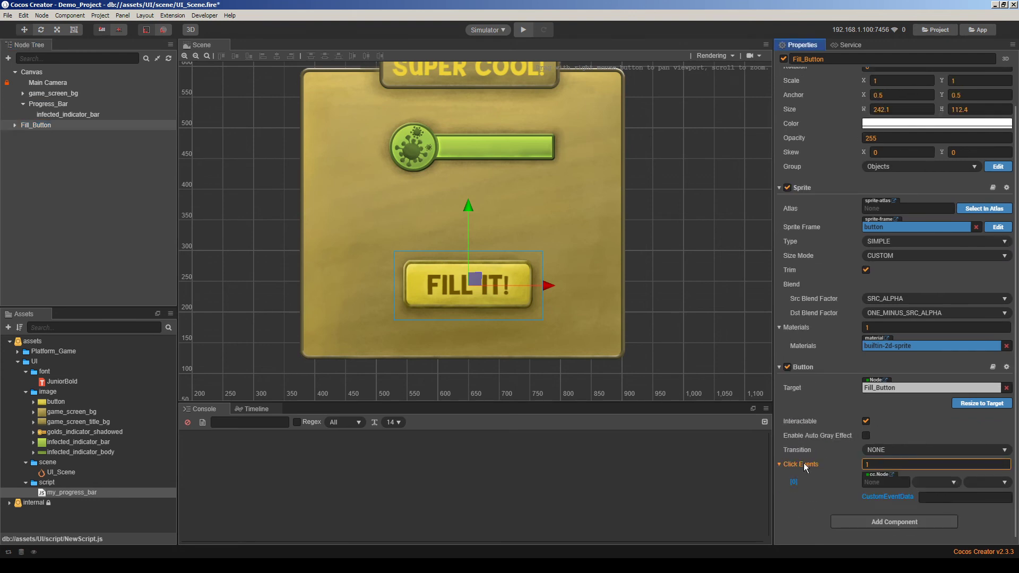
{"action": "left_click_drag", "start_coordinate": [45, 104], "coordinate": [881, 483]}
Set the click handler to my_progress_bar's Fill_The_Bar and save the scene
{"action": "left_click", "coordinate": [935, 484]}
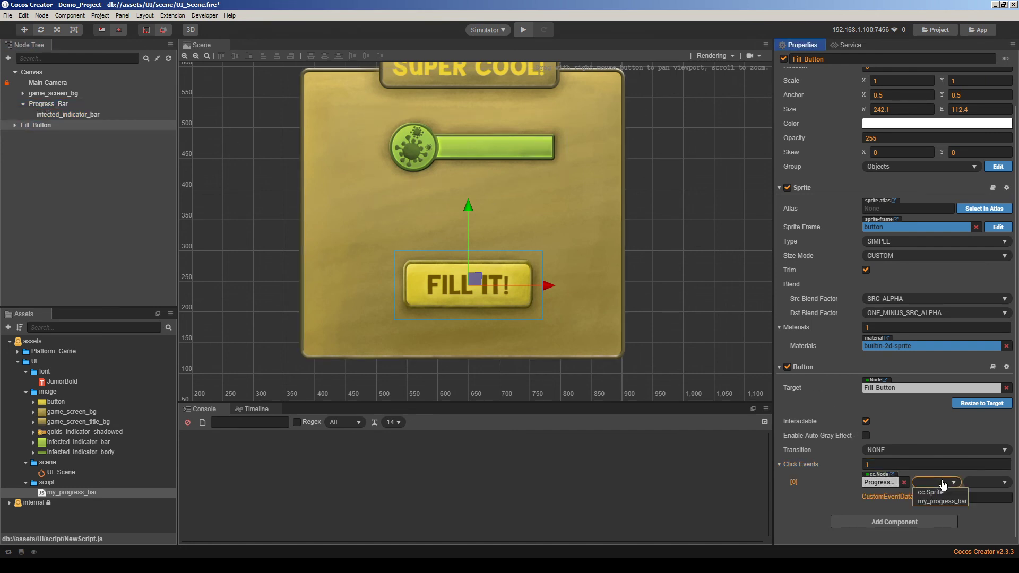
{"action": "left_click", "coordinate": [942, 502]}
{"action": "left_click", "coordinate": [987, 488]}
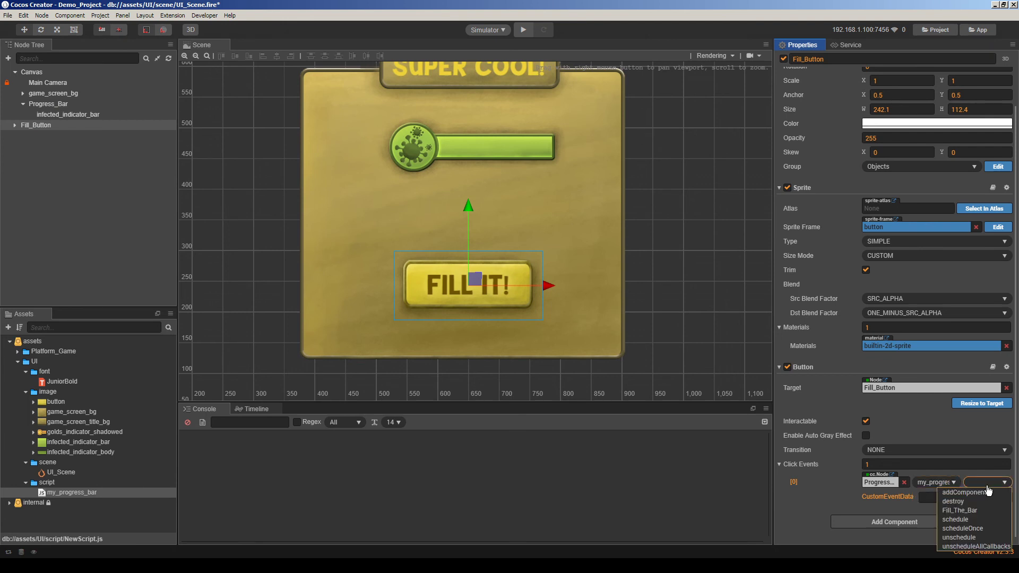
{"action": "left_click", "coordinate": [973, 510]}
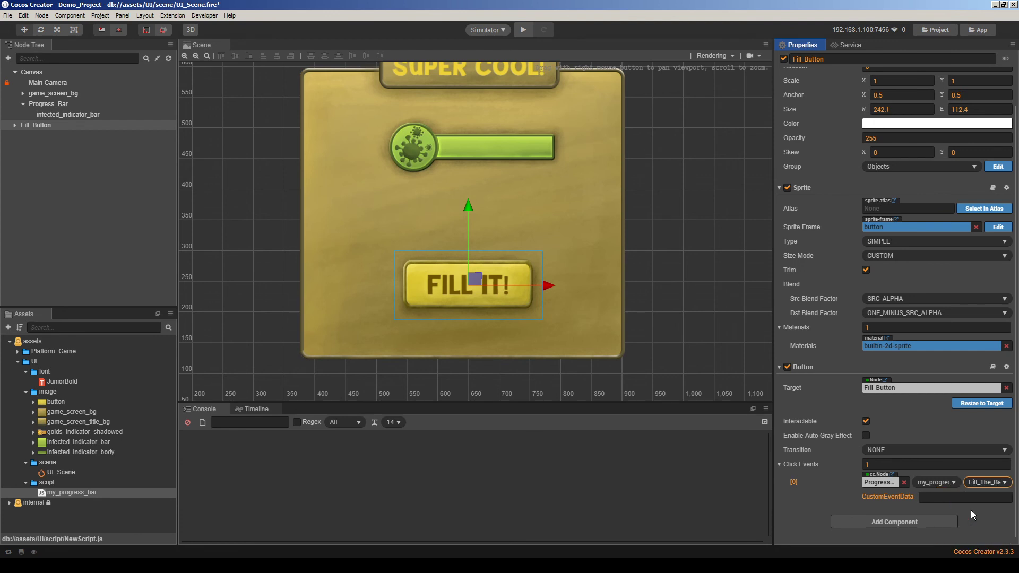
{"action": "left_click", "coordinate": [82, 211]}
{"action": "key", "text": "ctrl+s"}
{"action": "left_click", "coordinate": [53, 125]}
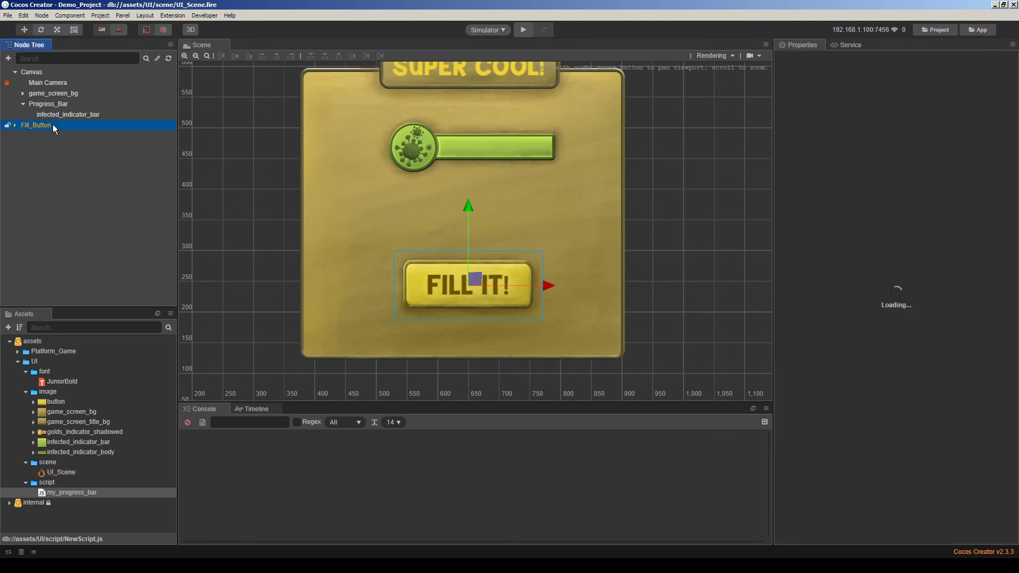
Switch Fill_Button's Transition to COLOR and darken its Pressed colour to grey #B6B6B6
{"action": "scroll", "coordinate": [851, 444], "scroll_direction": "down", "scroll_amount": 2}
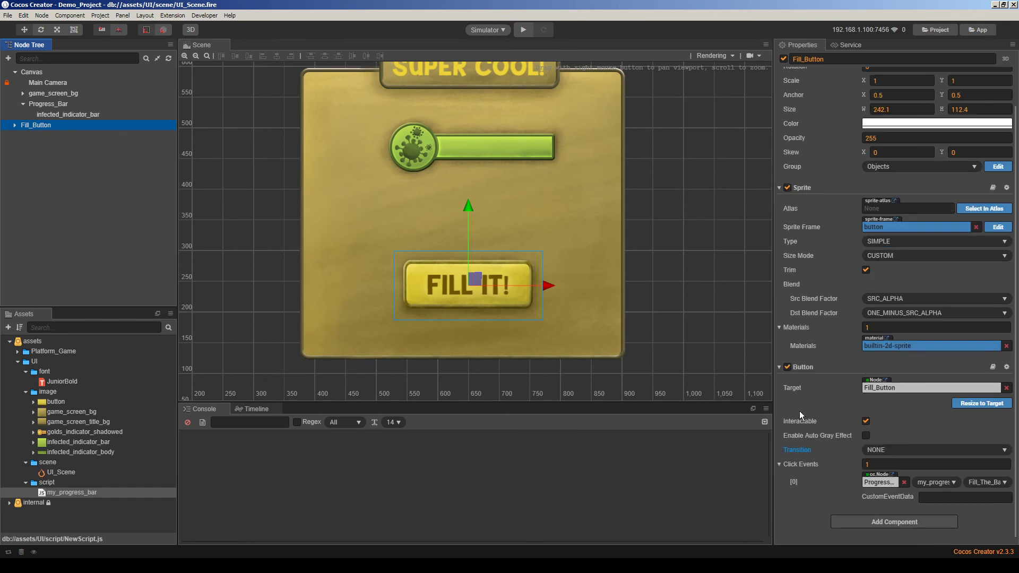
{"action": "left_click", "coordinate": [900, 450]}
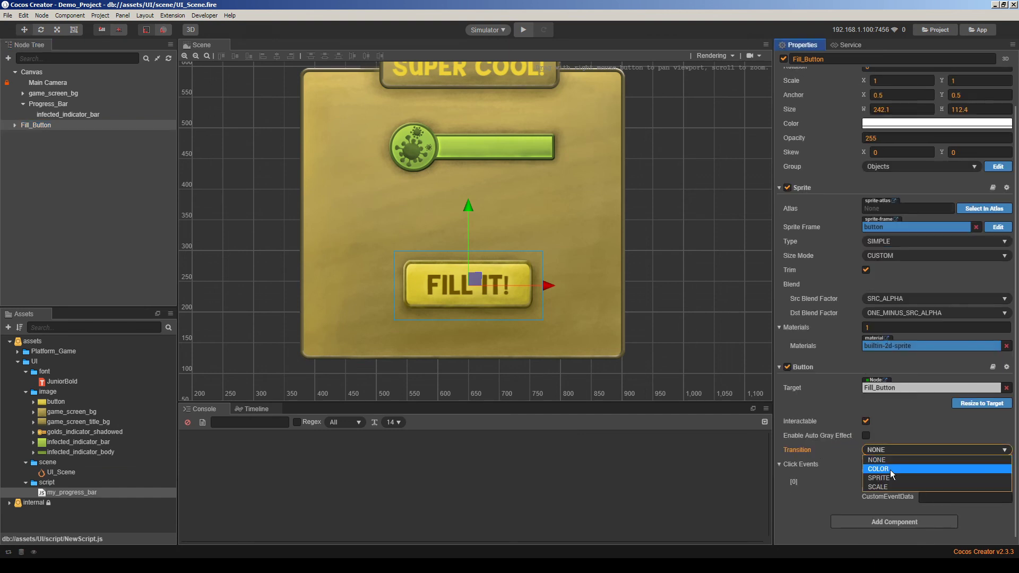
{"action": "left_click", "coordinate": [891, 470]}
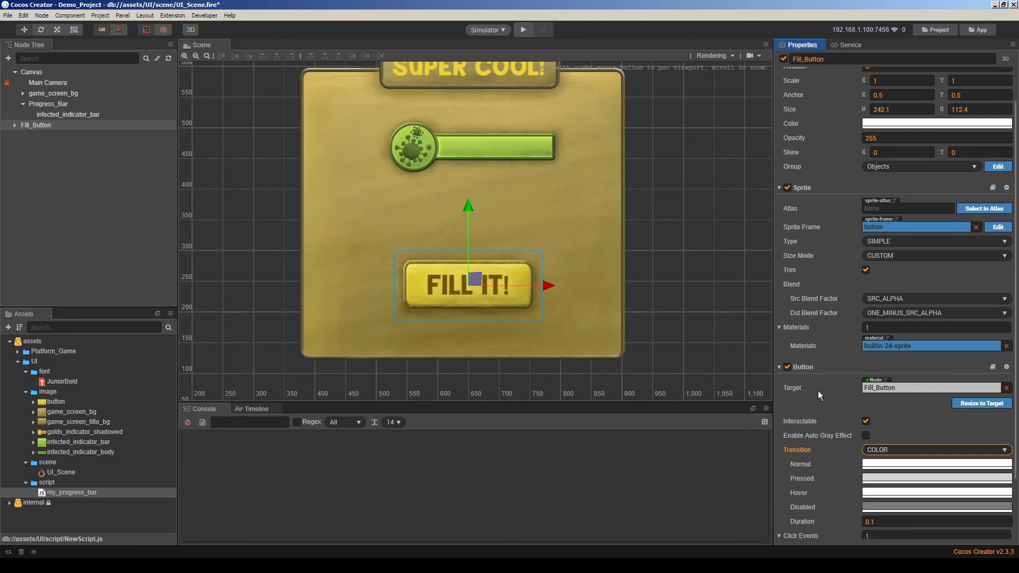
{"action": "left_click", "coordinate": [874, 481]}
{"action": "left_click_drag", "start_coordinate": [881, 362], "coordinate": [879, 370]}
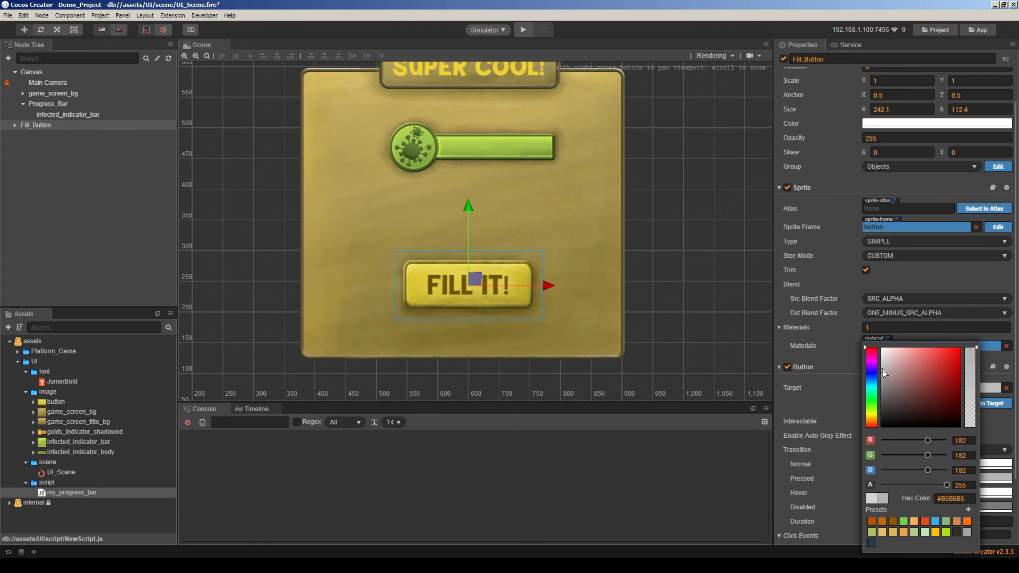
{"action": "left_click", "coordinate": [799, 443]}
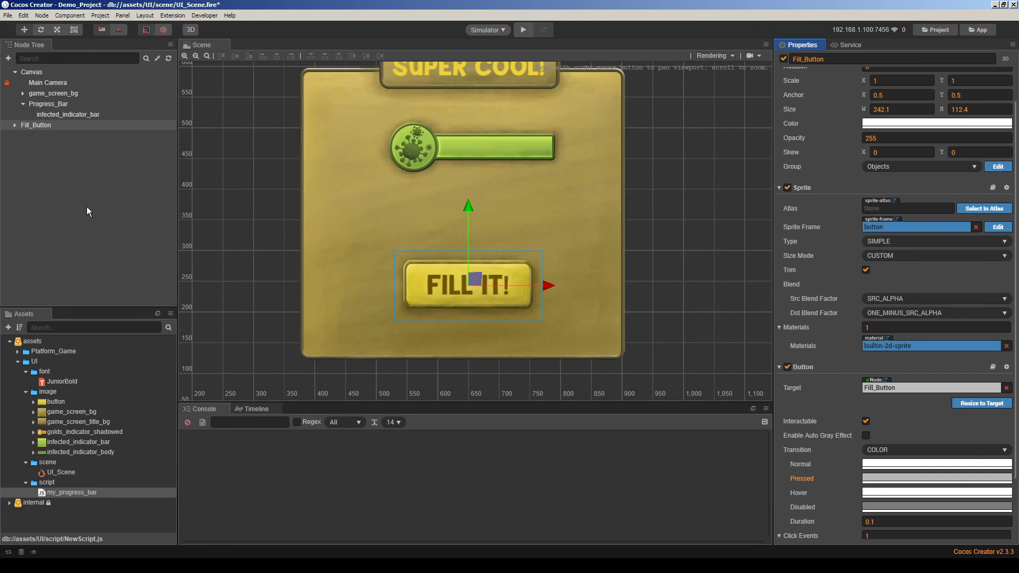
Save UI_Scene with Ctrl+S
{"action": "scroll", "coordinate": [817, 324], "scroll_direction": "down", "scroll_amount": 3}
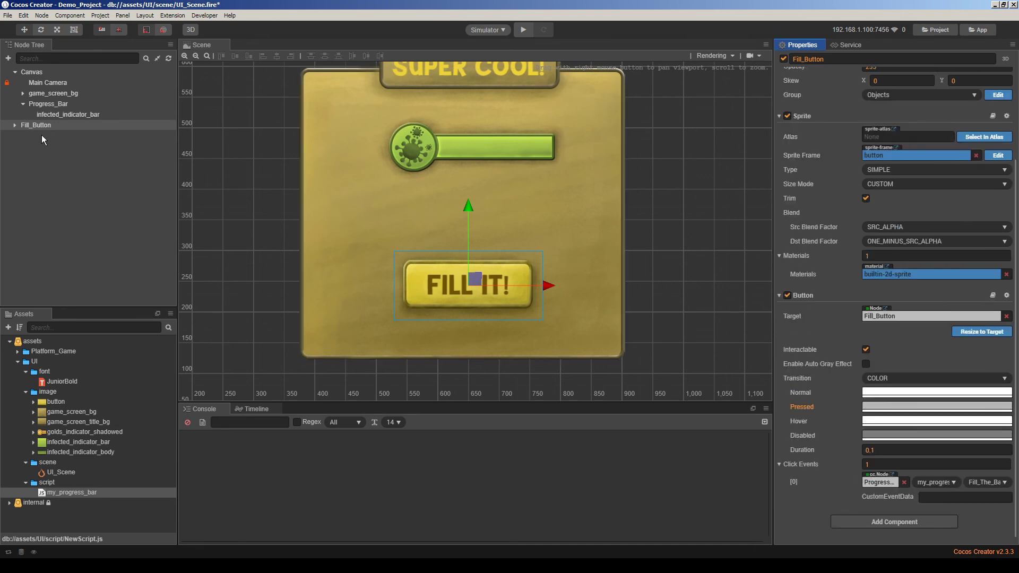
{"action": "key", "text": "ctrl+s"}
{"action": "right_click_drag", "start_coordinate": [525, 186], "coordinate": [482, 193]}
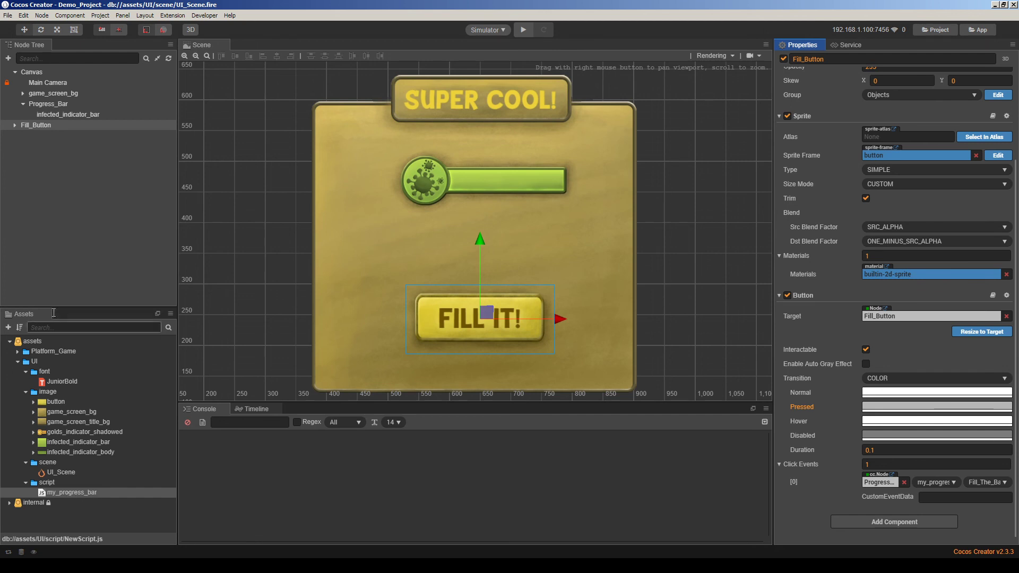
{"action": "left_click", "coordinate": [58, 106]}
{"action": "left_click", "coordinate": [58, 106]}
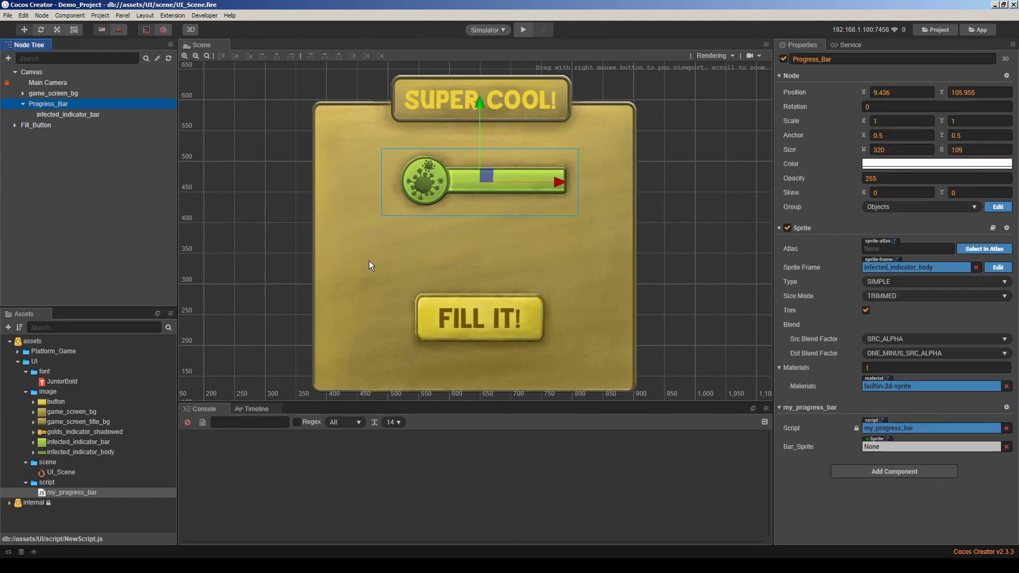
{"action": "left_click", "coordinate": [913, 447]}
{"action": "left_click", "coordinate": [81, 124]}
{"action": "left_click", "coordinate": [83, 115]}
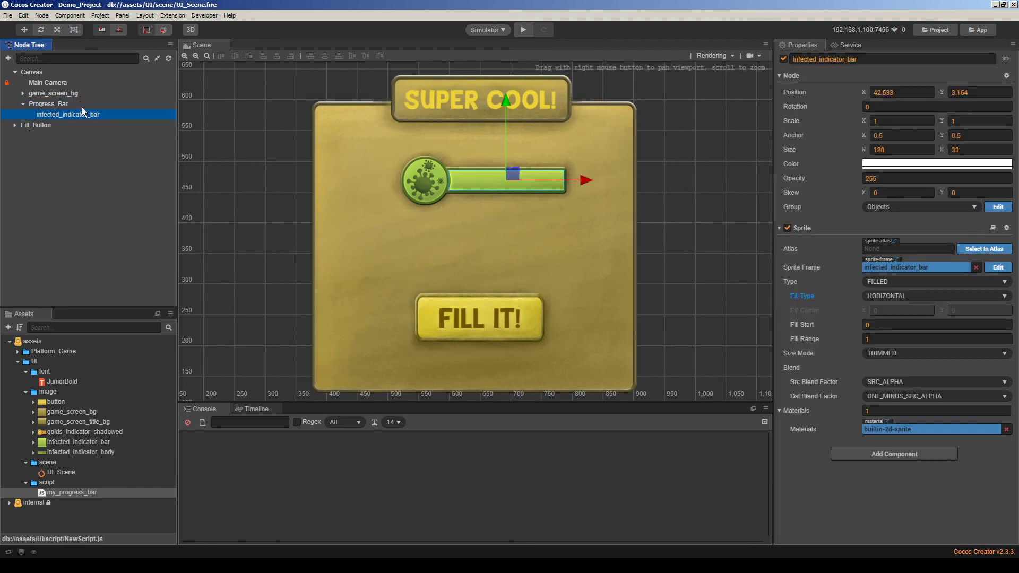
{"action": "left_click", "coordinate": [886, 339]}
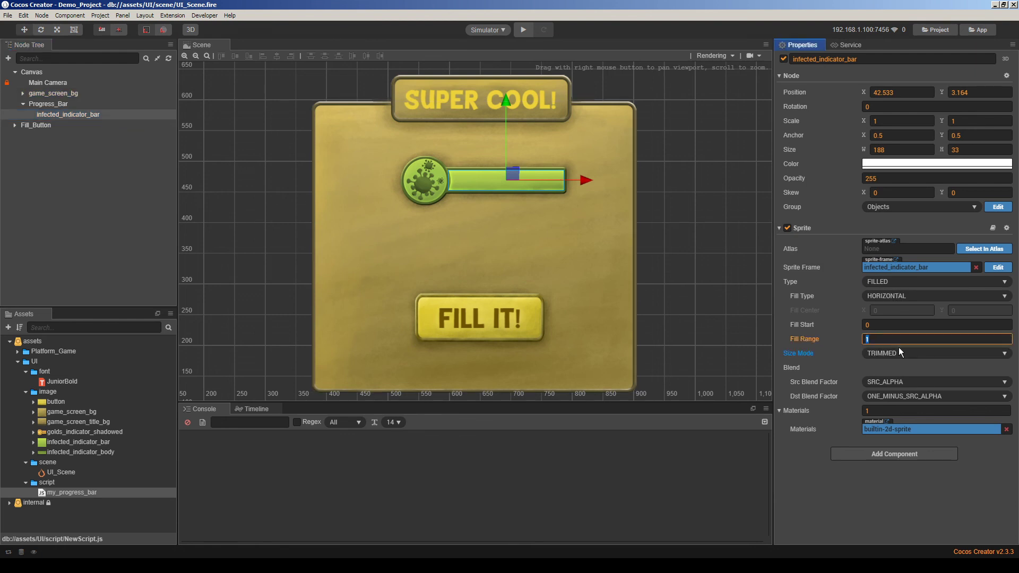
{"action": "type", "text": "0"}
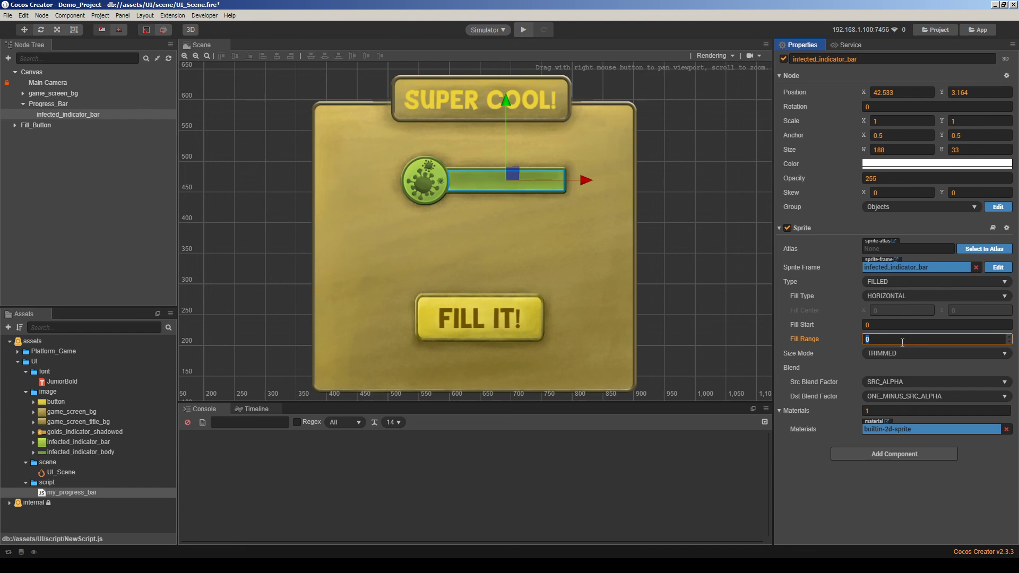
{"action": "type", "text": ".5"}
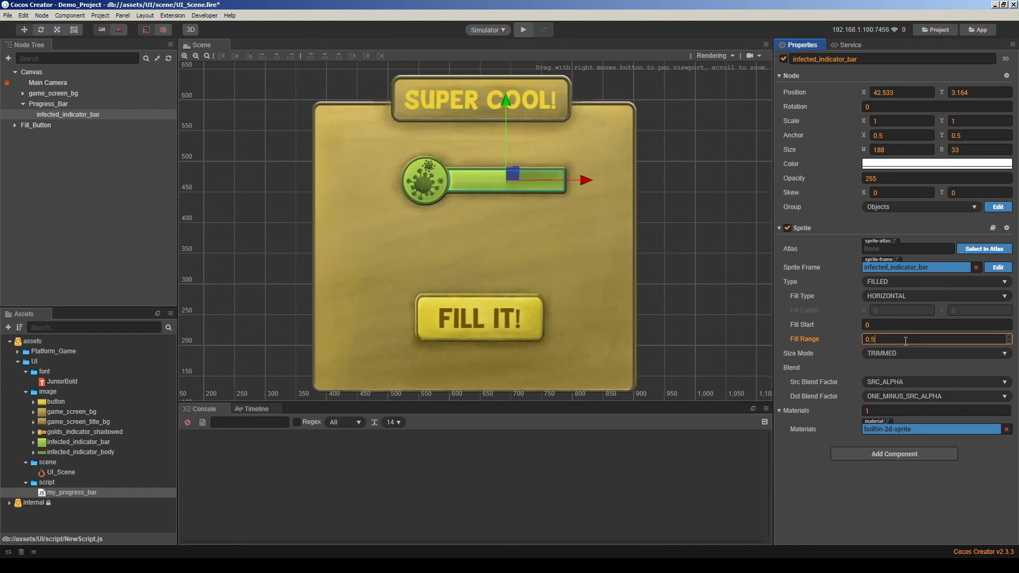
{"action": "key", "text": "ctrl+a"}
{"action": "type", "text": "1"}
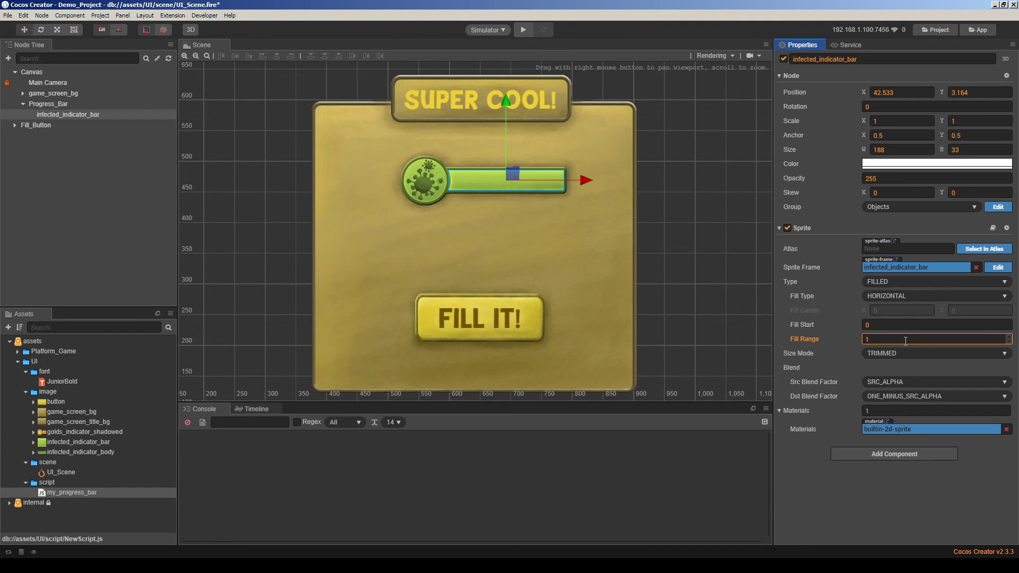
{"action": "left_click", "coordinate": [96, 177]}
{"action": "key", "text": "ctrl+s"}
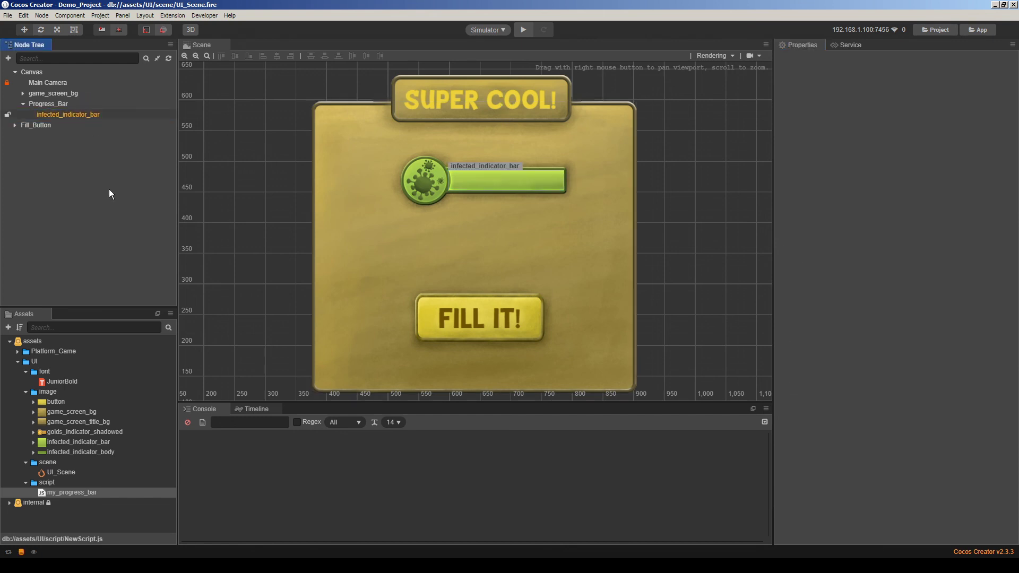
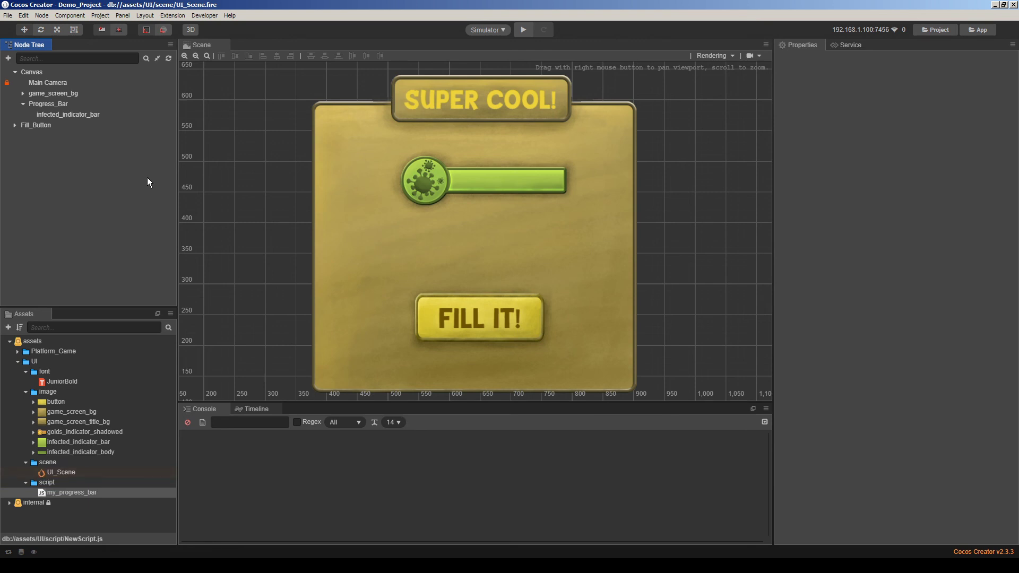
Test the scene in the simulator, close it, clear the console errors and select Progress_Bar
{"action": "left_click", "coordinate": [525, 30]}
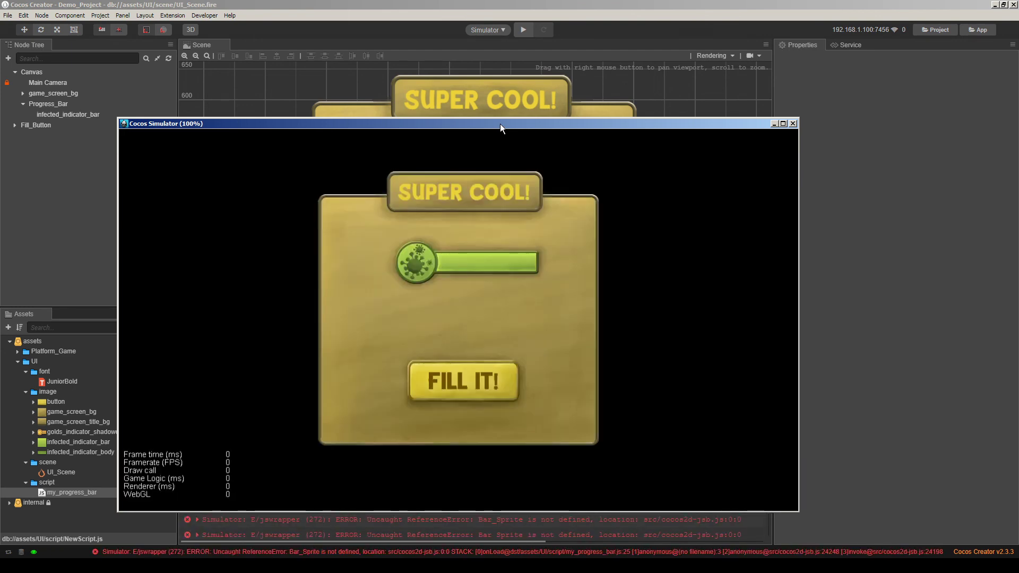
{"action": "left_click_drag", "start_coordinate": [500, 123], "coordinate": [499, 108]}
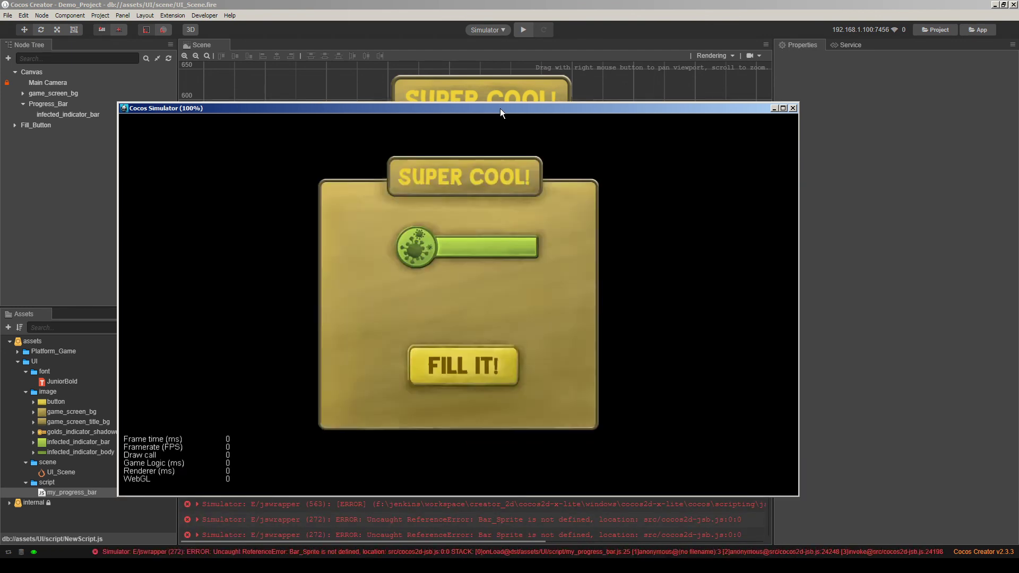
{"action": "left_click", "coordinate": [794, 108]}
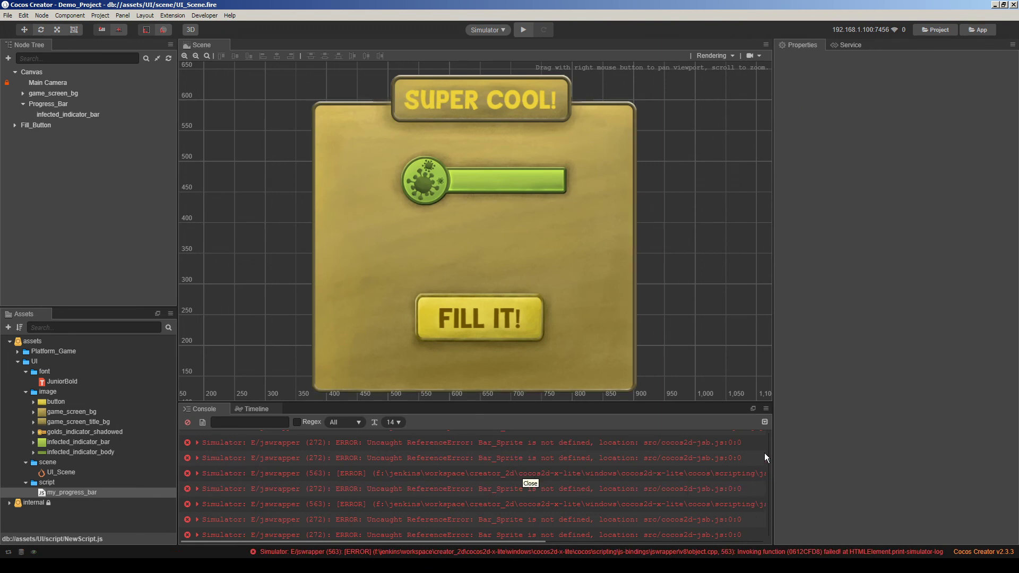
{"action": "scroll", "coordinate": [768, 459], "scroll_direction": "down", "scroll_amount": 1}
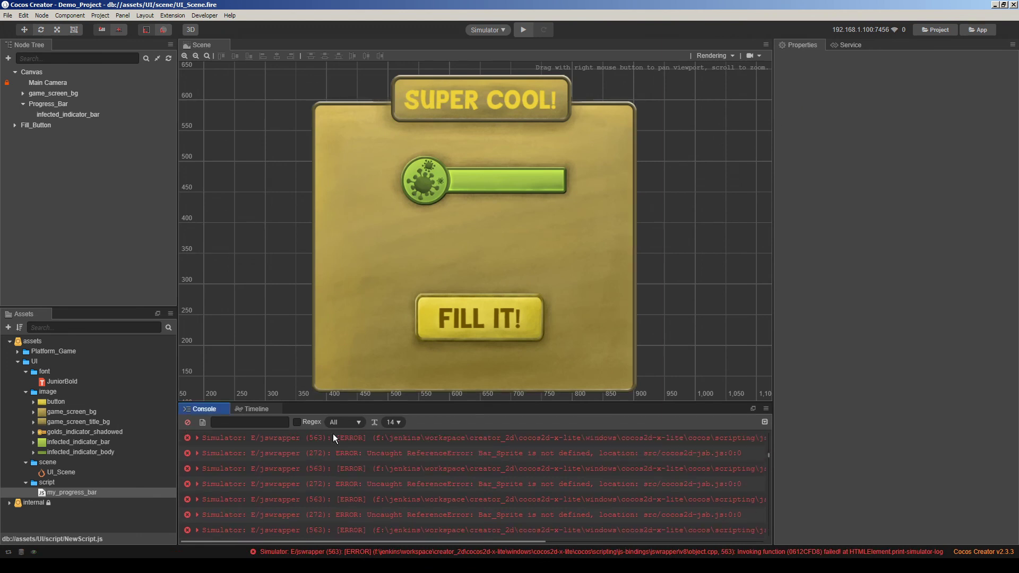
{"action": "left_click", "coordinate": [188, 422]}
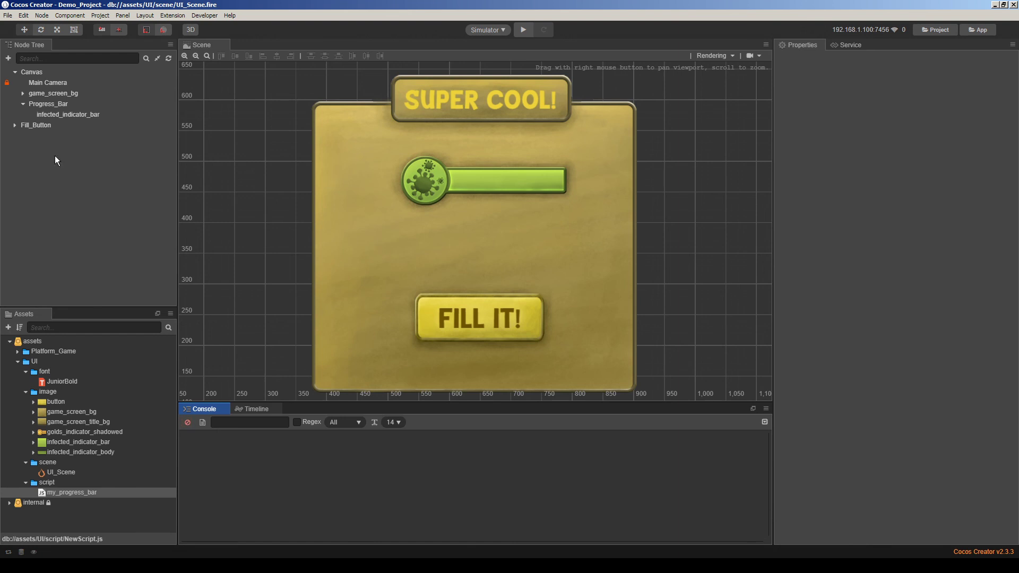
{"action": "left_click", "coordinate": [56, 105]}
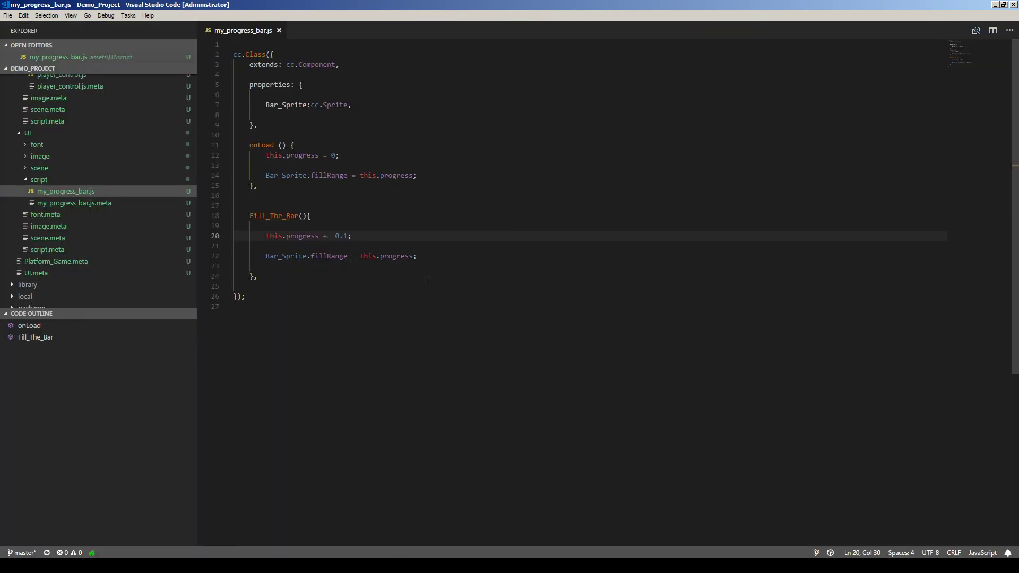
Prefix Bar_Sprite with 'this.' on lines 14 and 22
{"action": "left_click", "coordinate": [260, 177]}
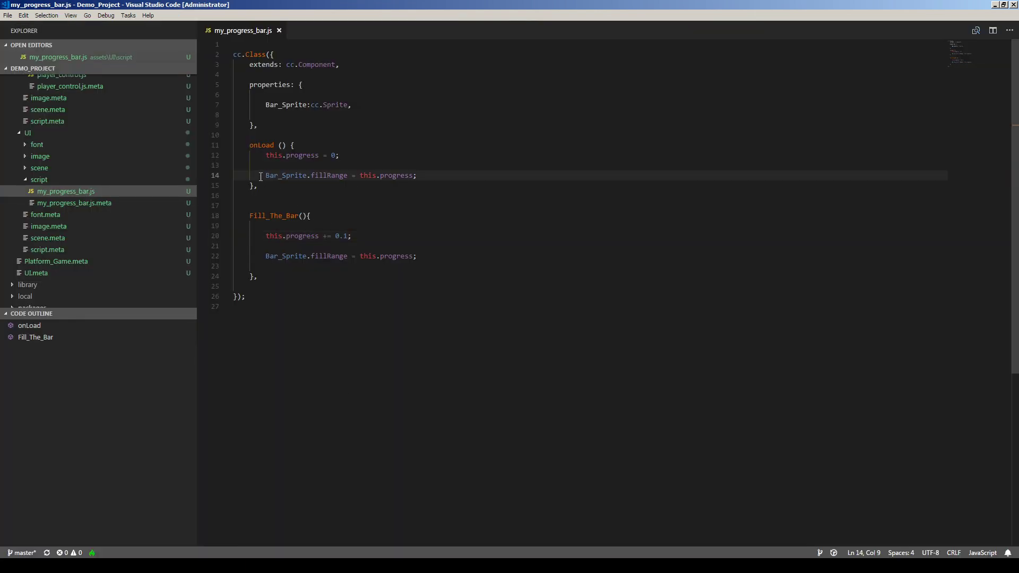
{"action": "double_click", "coordinate": [293, 175]}
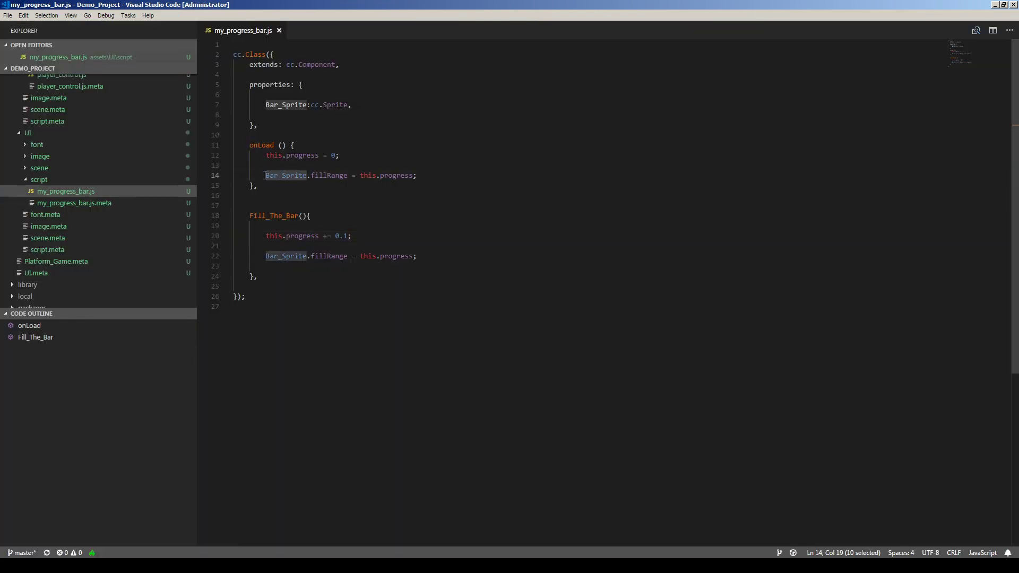
{"action": "left_click", "coordinate": [269, 166]}
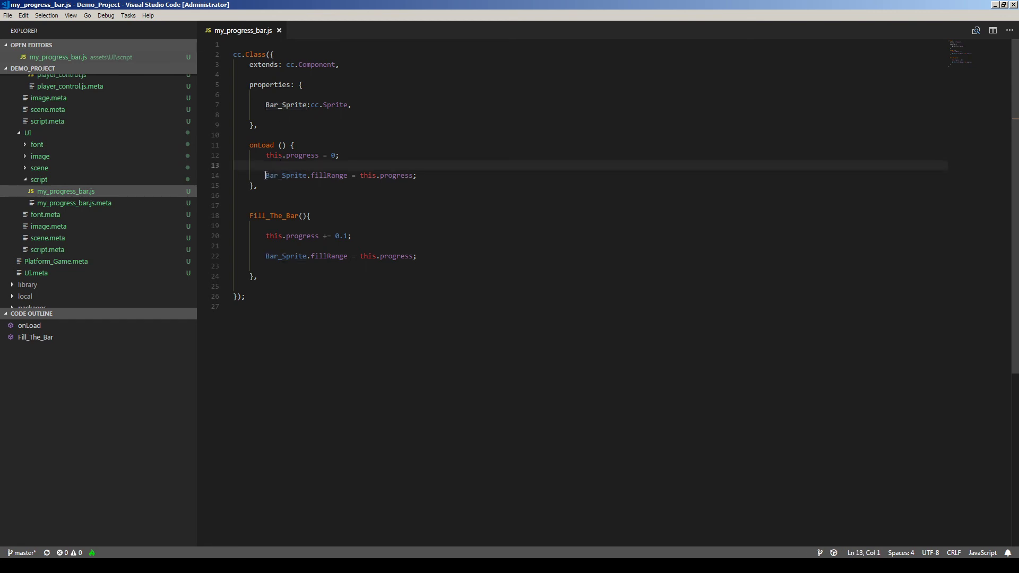
{"action": "left_click", "coordinate": [266, 175]}
{"action": "type", "text": "this."}
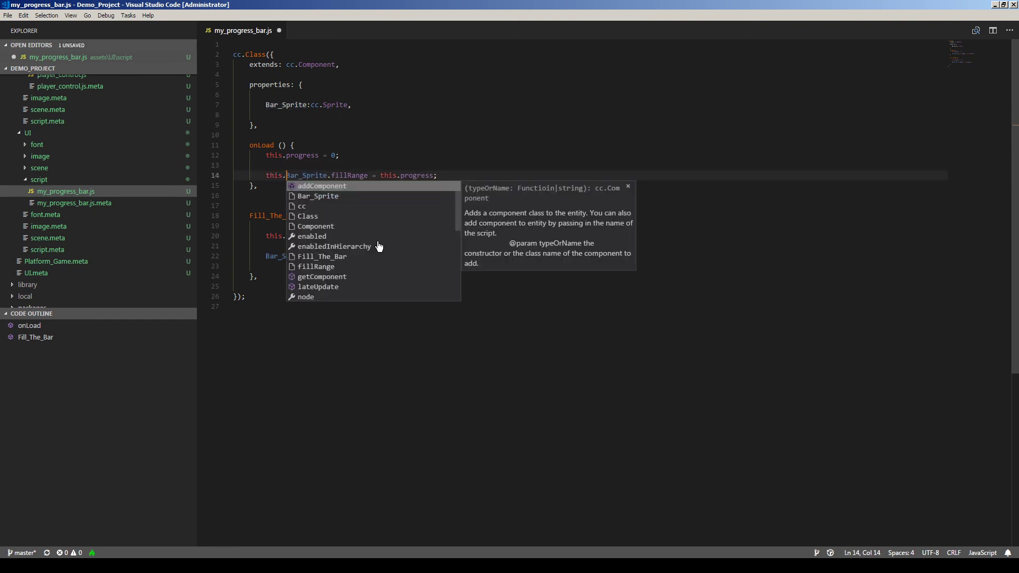
{"action": "left_click", "coordinate": [274, 175]}
{"action": "double_click", "coordinate": [276, 176]}
{"action": "key", "text": "ctrl+c"}
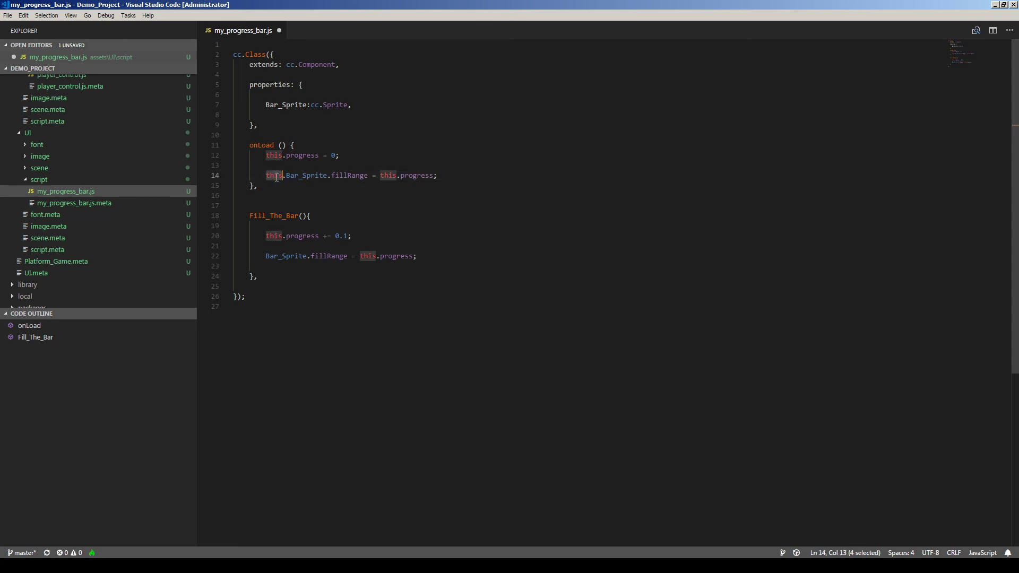
{"action": "left_click", "coordinate": [266, 256]}
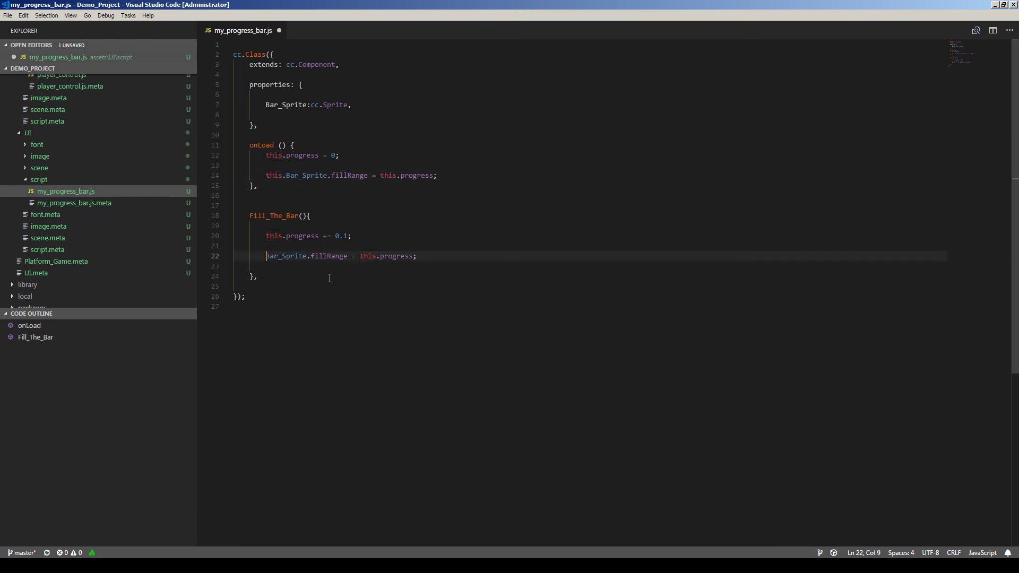
{"action": "key", "text": "ctrl+v"}
{"action": "type", "text": "."}
Check the Bar_Sprite property on line 7 and add blank lines at the top of the file
{"action": "left_click", "coordinate": [311, 104]}
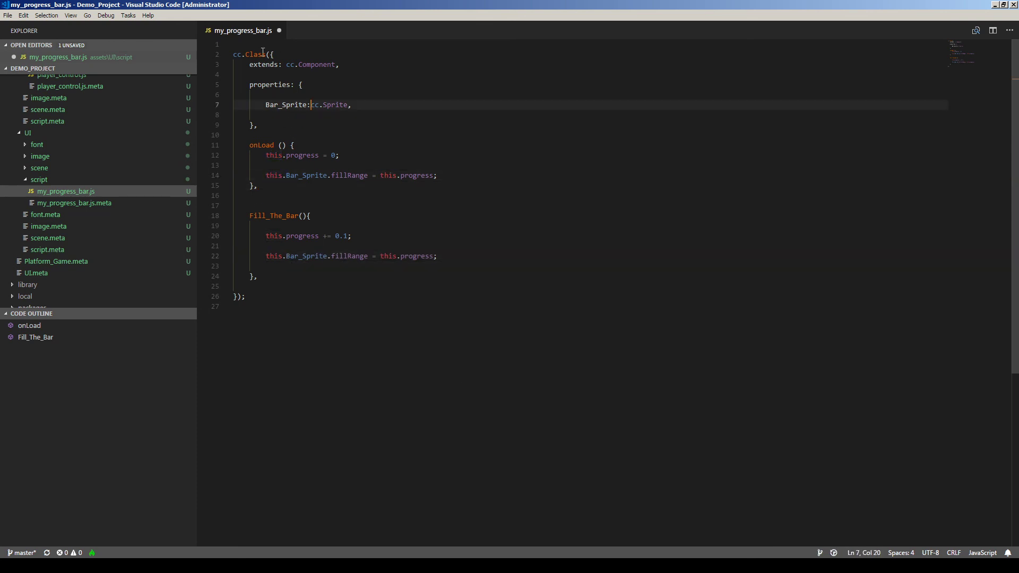
{"action": "double_click", "coordinate": [307, 256]}
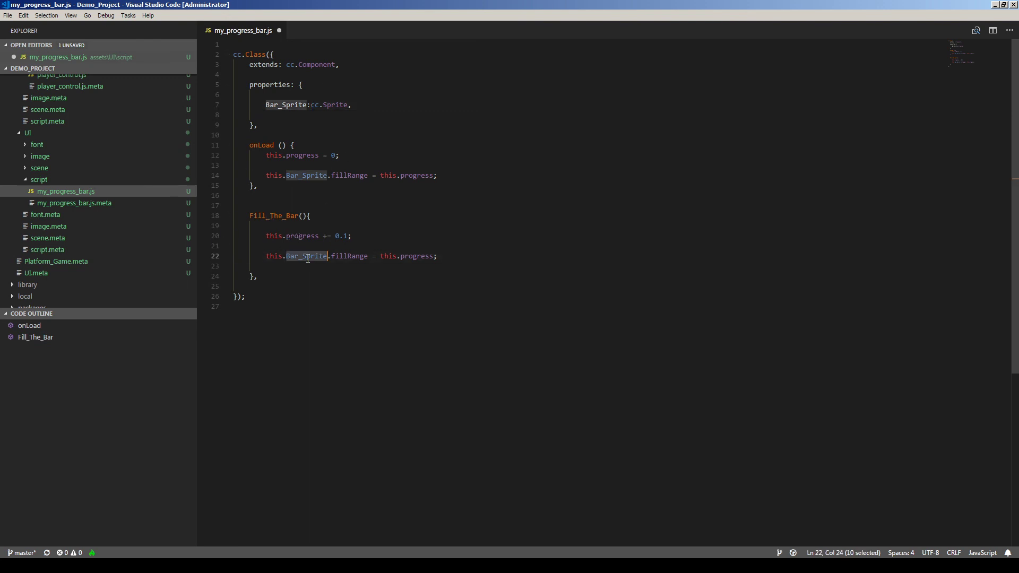
{"action": "double_click", "coordinate": [285, 105]}
{"action": "left_click", "coordinate": [270, 44]}
{"action": "key", "text": "Return"}
{"action": "key", "text": "Return"}
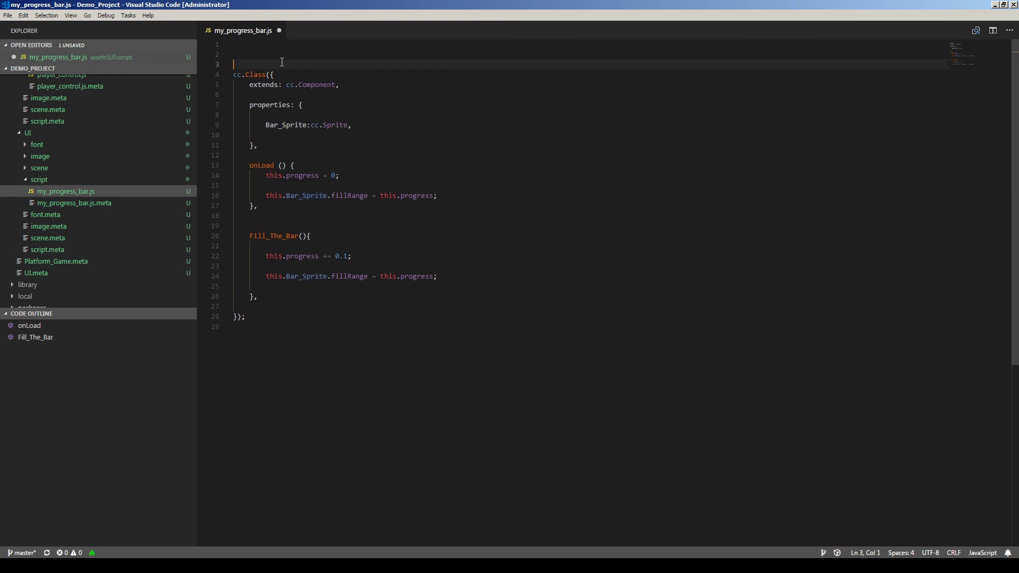
Add a demo 'var Bar_Sprite = something;' line at the top and a this.Bar_Sprite line in Fill_The_Bar
{"action": "left_click", "coordinate": [280, 55]}
{"action": "type", "text": "var Bar_Sprite"}
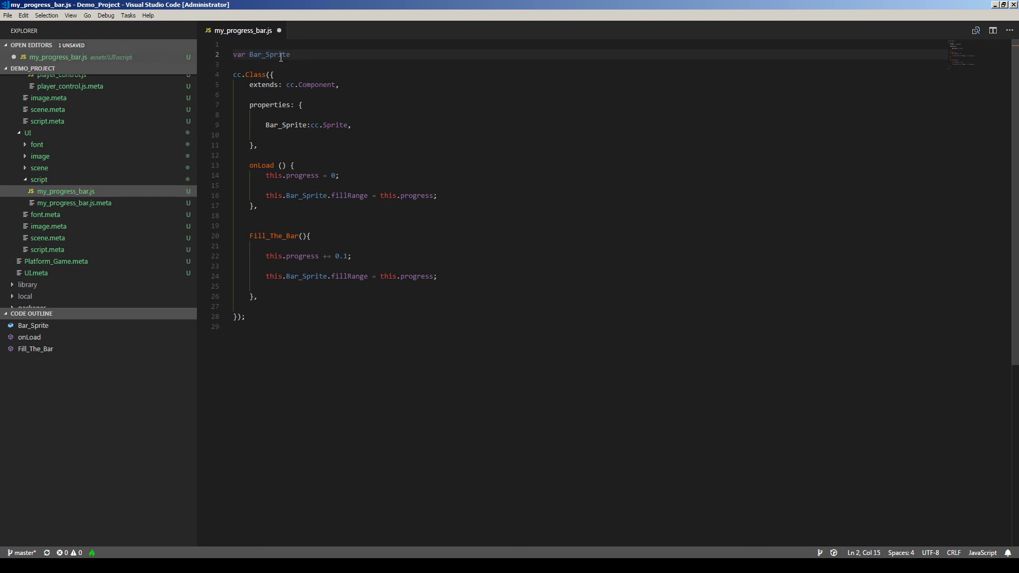
{"action": "type", "text": " = something;"}
{"action": "double_click", "coordinate": [274, 55]}
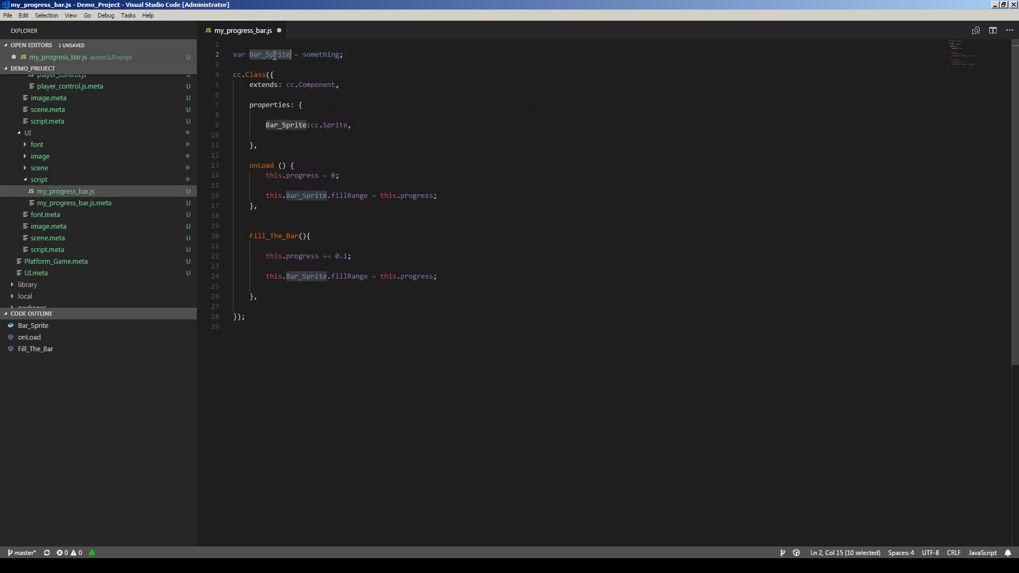
{"action": "left_click", "coordinate": [341, 247]}
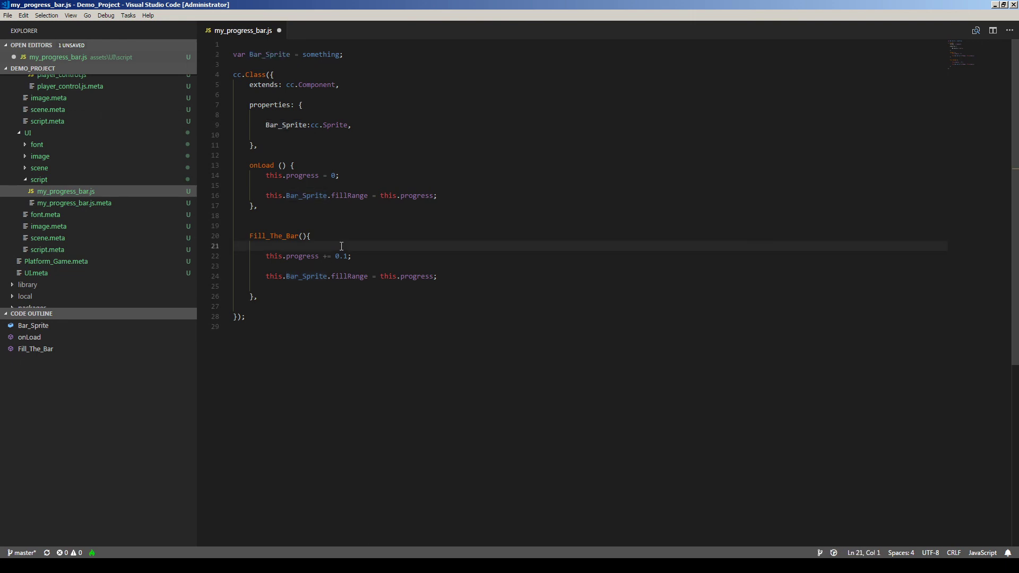
{"action": "type", "text": "this"}
{"action": "type", "text": "Ba"}
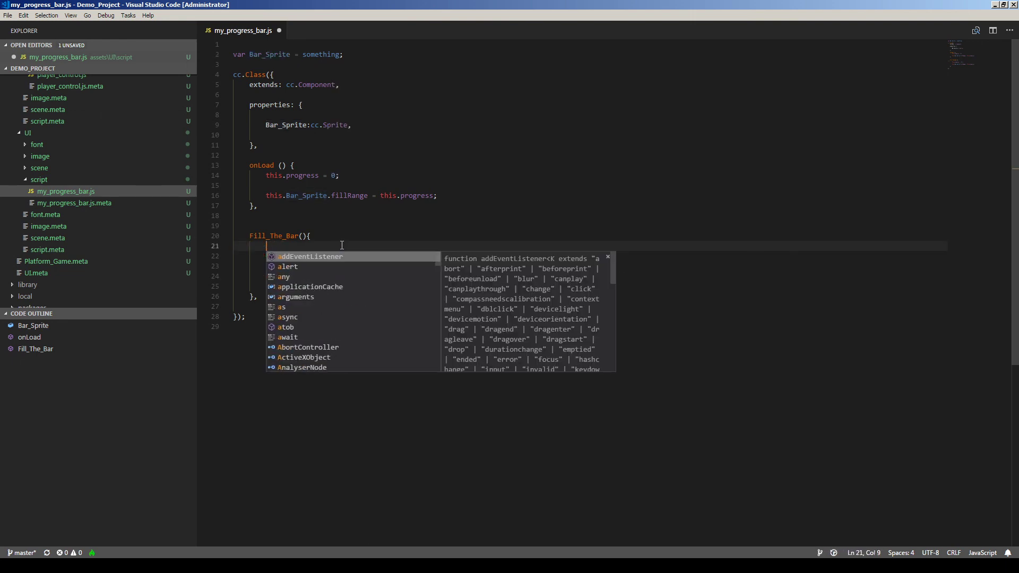
{"action": "type", "text": "r"}
{"action": "key", "text": "Return"}
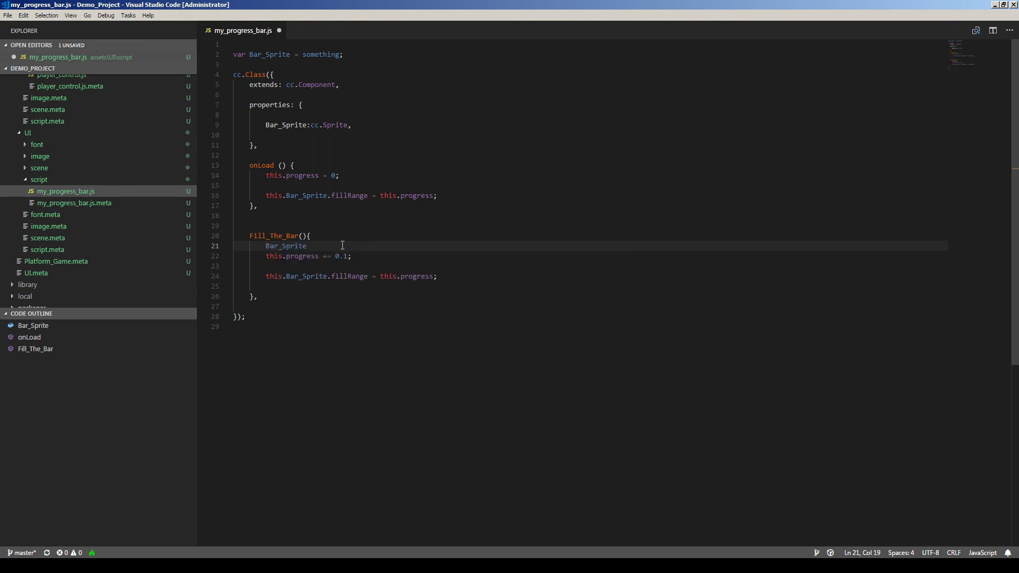
{"action": "key", "text": "Return"}
{"action": "left_click", "coordinate": [330, 236]}
{"action": "key", "text": "Return"}
Compare the Bar_Sprite references, then delete the demo declaration on line 2
{"action": "double_click", "coordinate": [276, 256]}
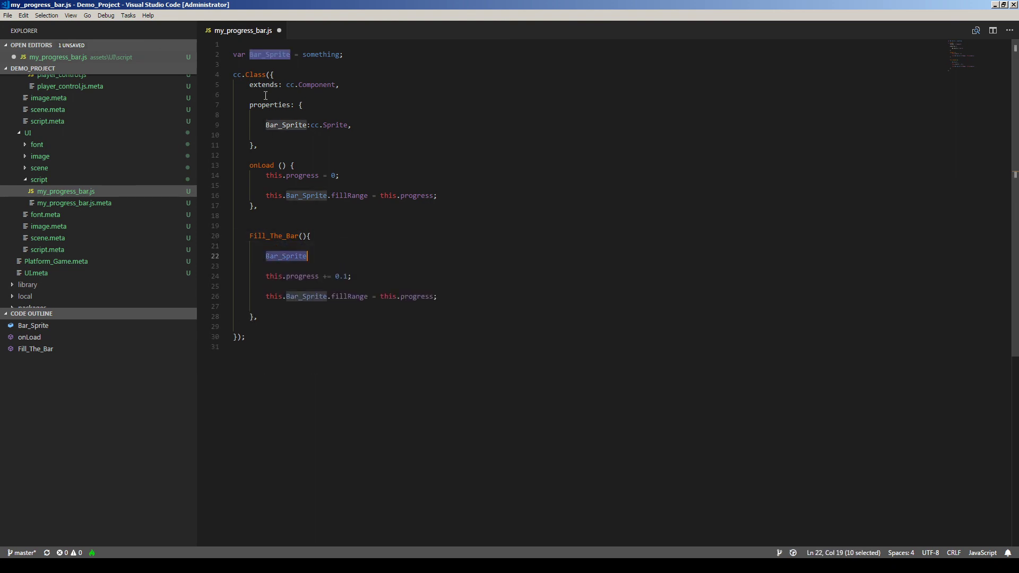
{"action": "double_click", "coordinate": [269, 55]}
{"action": "left_click_drag", "start_coordinate": [381, 59], "coordinate": [243, 53]}
{"action": "left_click", "coordinate": [348, 54]}
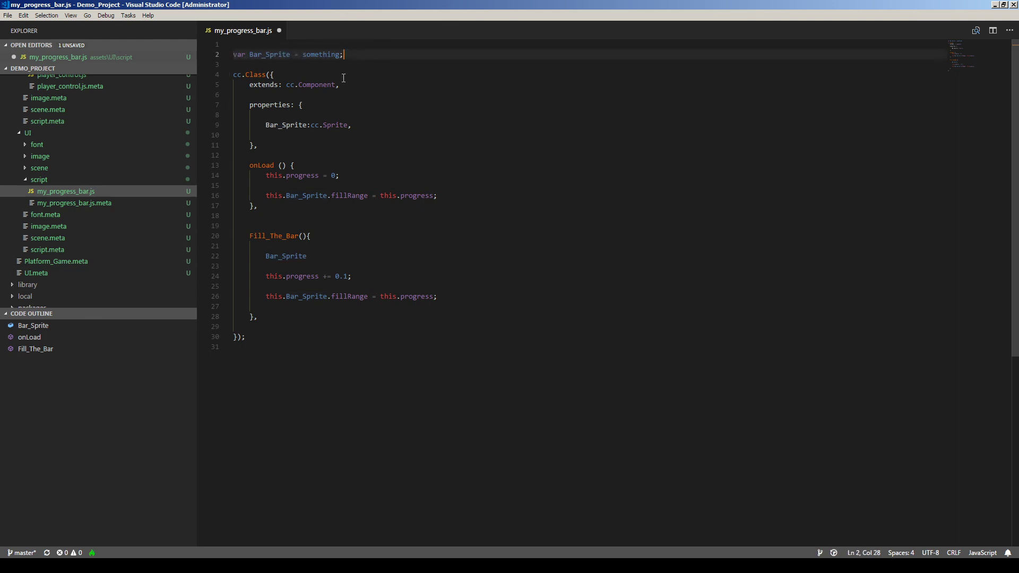
{"action": "left_click_drag", "start_coordinate": [276, 297], "coordinate": [295, 298]}
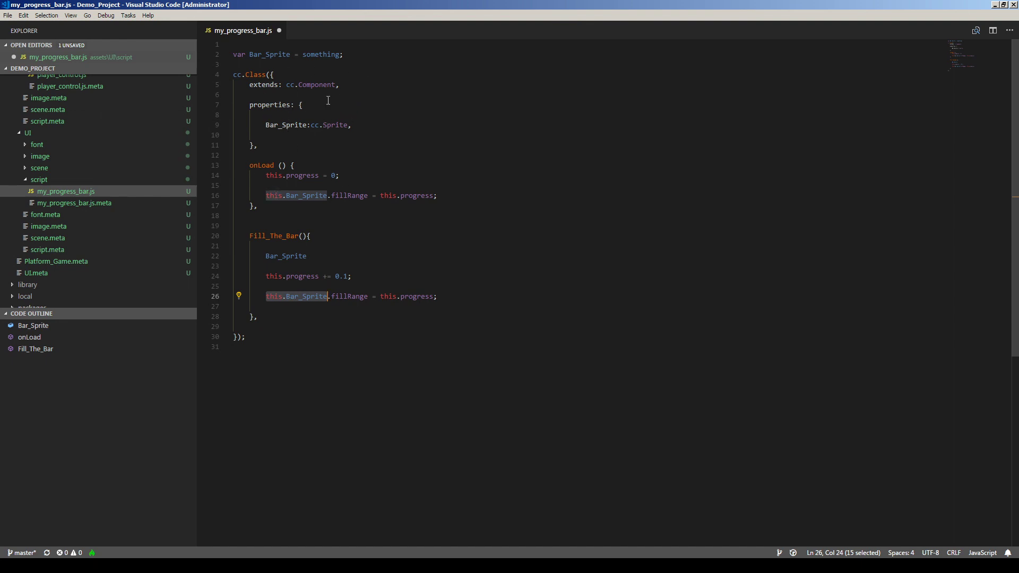
{"action": "left_click_drag", "start_coordinate": [363, 55], "coordinate": [161, 59]}
{"action": "key", "text": "BackSpace"}
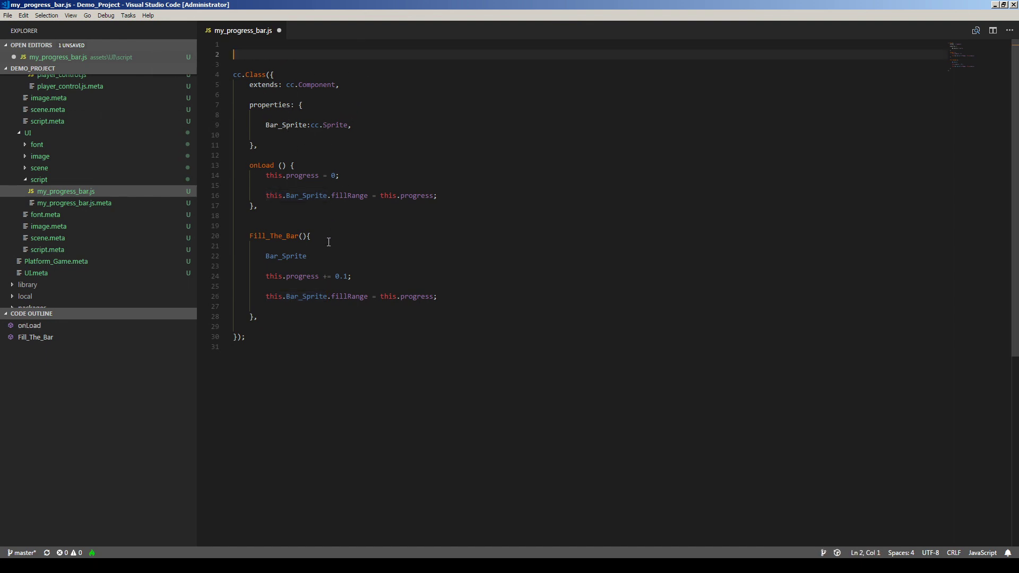
Delete the stray Bar_Sprite line in Fill_The_Bar and save my_progress_bar.js
{"action": "left_click_drag", "start_coordinate": [307, 256], "coordinate": [236, 256]}
{"action": "key", "text": "ctrl+shift+k"}
{"action": "key", "text": "BackSpace"}
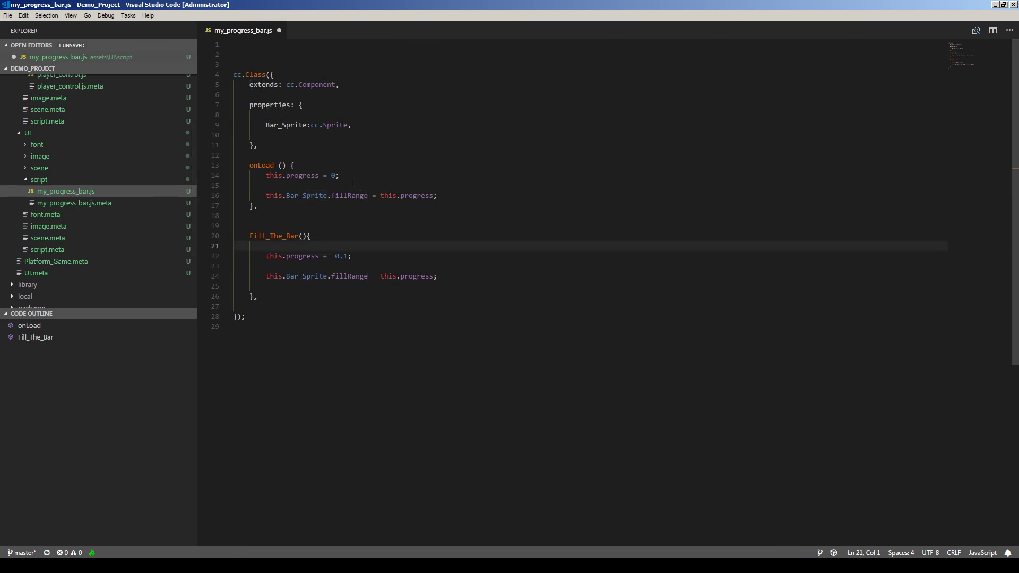
{"action": "key", "text": "ctrl+s"}
{"action": "key", "text": "alt+Tab"}
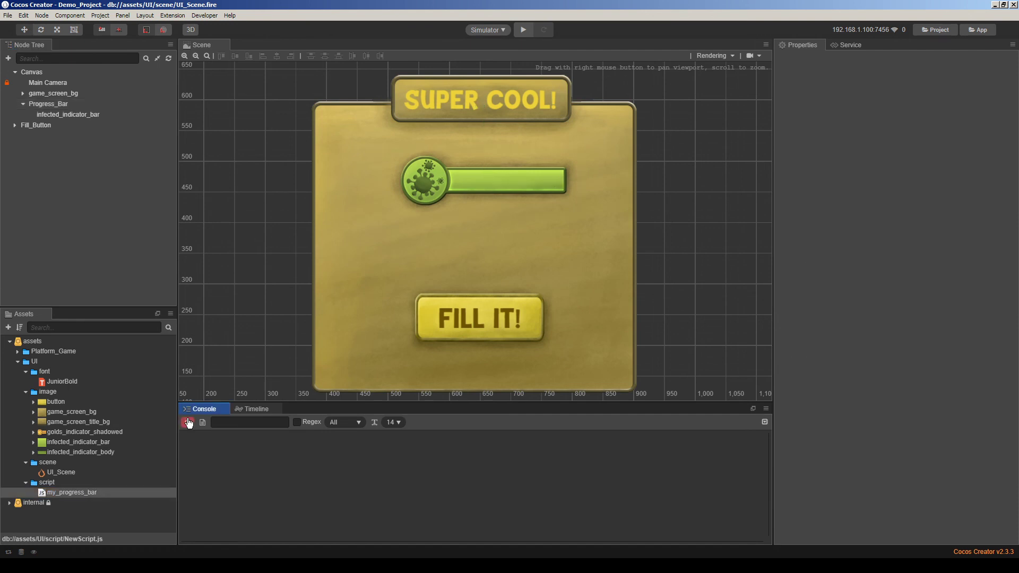
Run the scene in the simulator and press FILL IT! four times until the green bar is full
{"action": "left_click", "coordinate": [523, 30]}
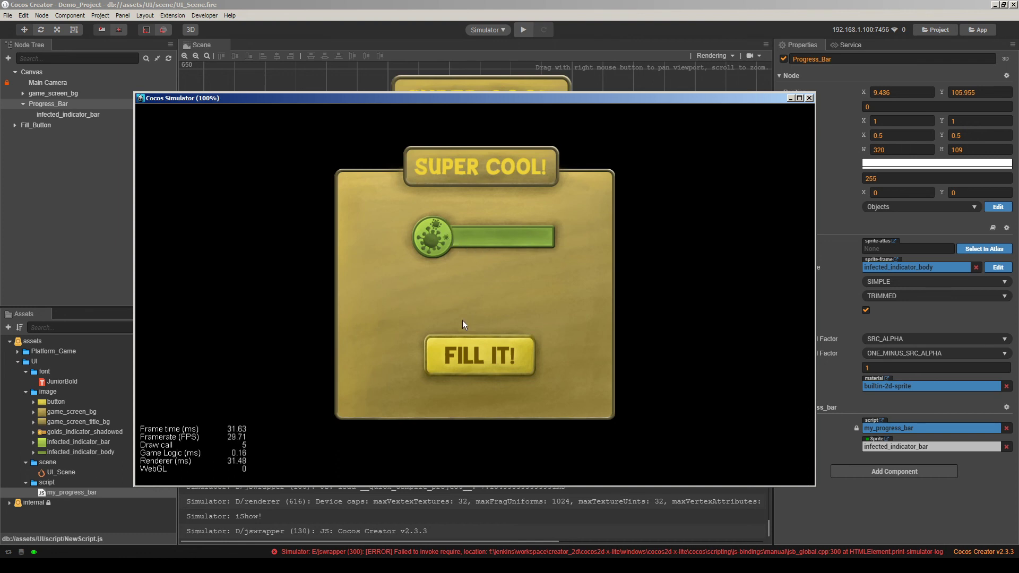
{"action": "left_click", "coordinate": [485, 359]}
{"action": "left_click", "coordinate": [480, 358]}
{"action": "left_click", "coordinate": [480, 358]}
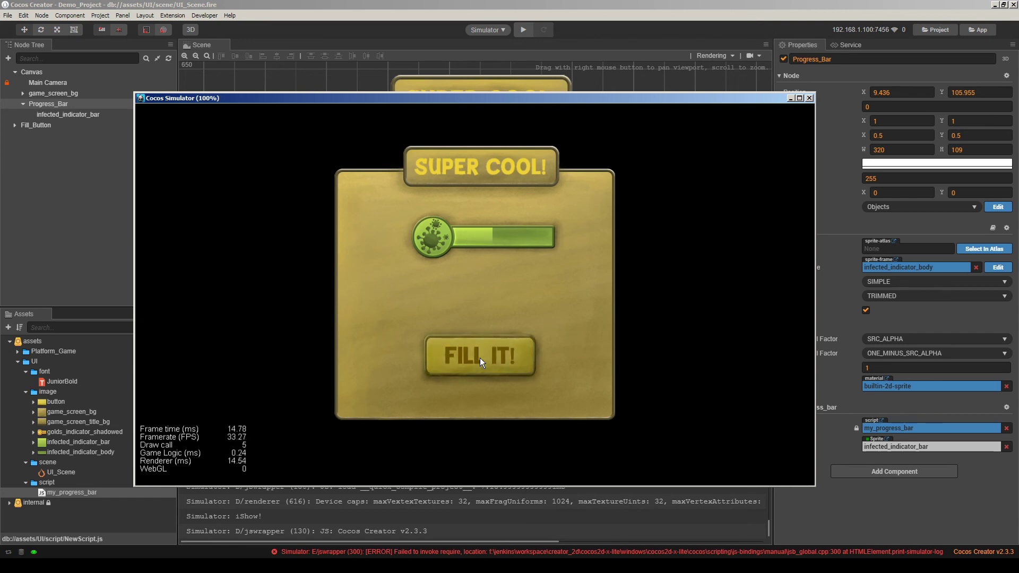
{"action": "left_click", "coordinate": [479, 358]}
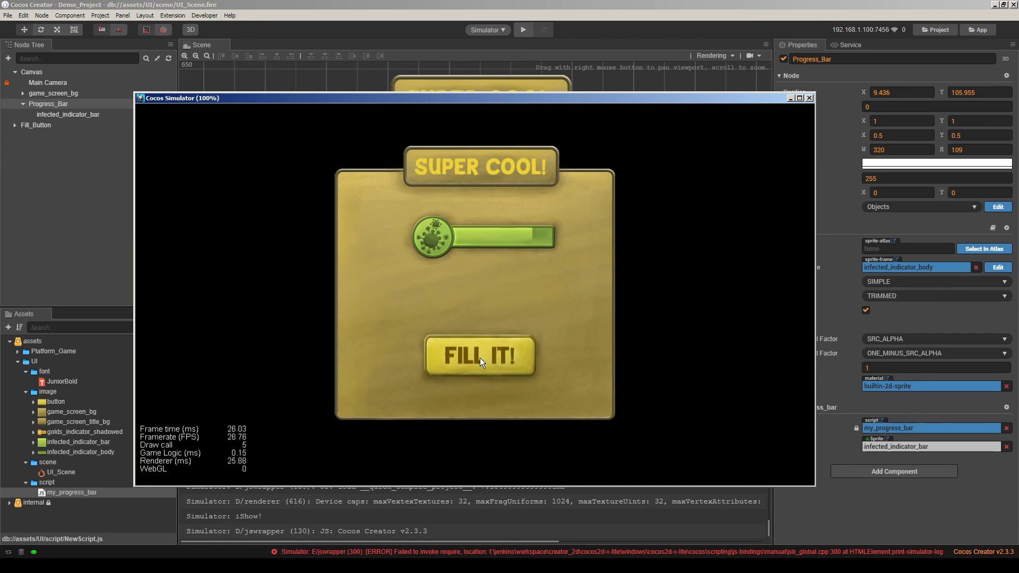